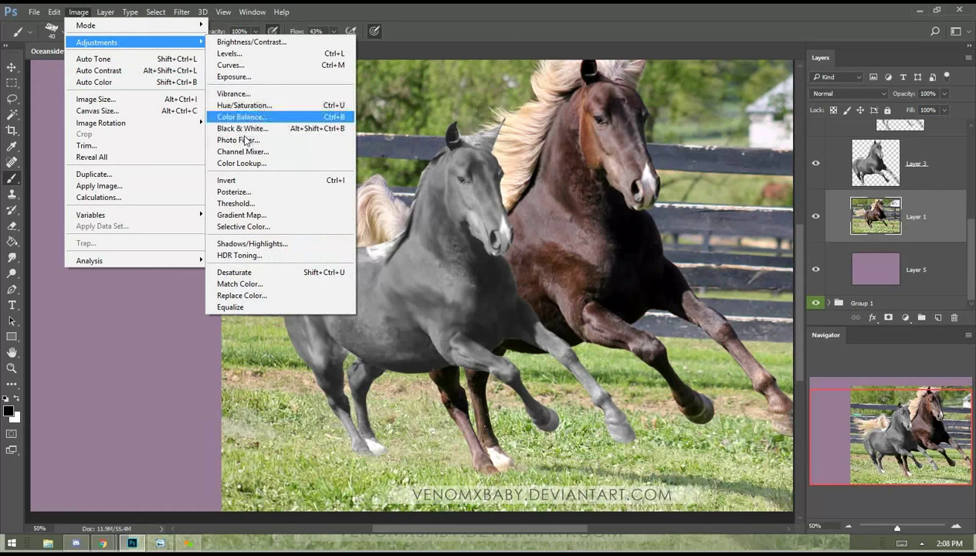
# Convert the Layer 1 horse photo to black and white and set its brightness to 49 and contrast to -50.
pyautogui.click(252, 130)
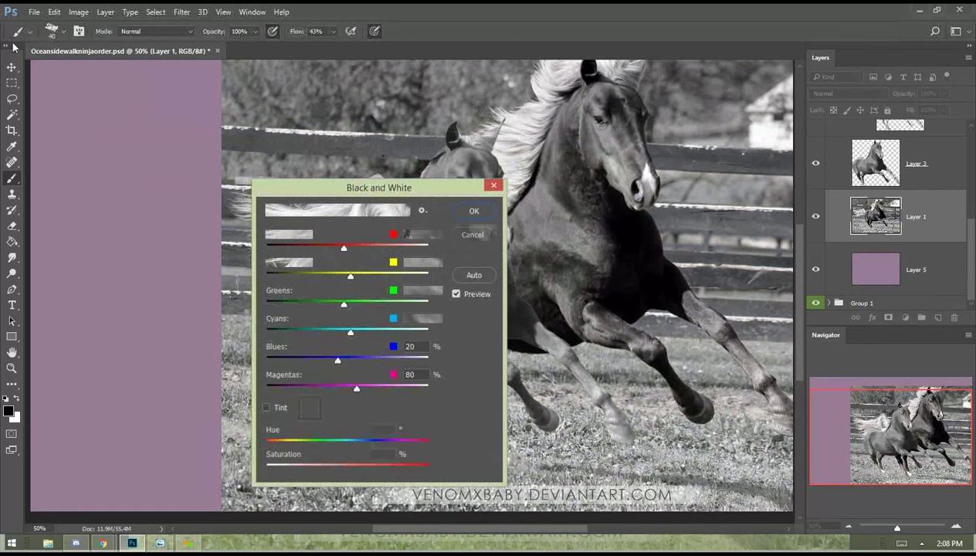
pyautogui.press('Return')
pyautogui.click(78, 11)
pyautogui.moveTo(101, 46)
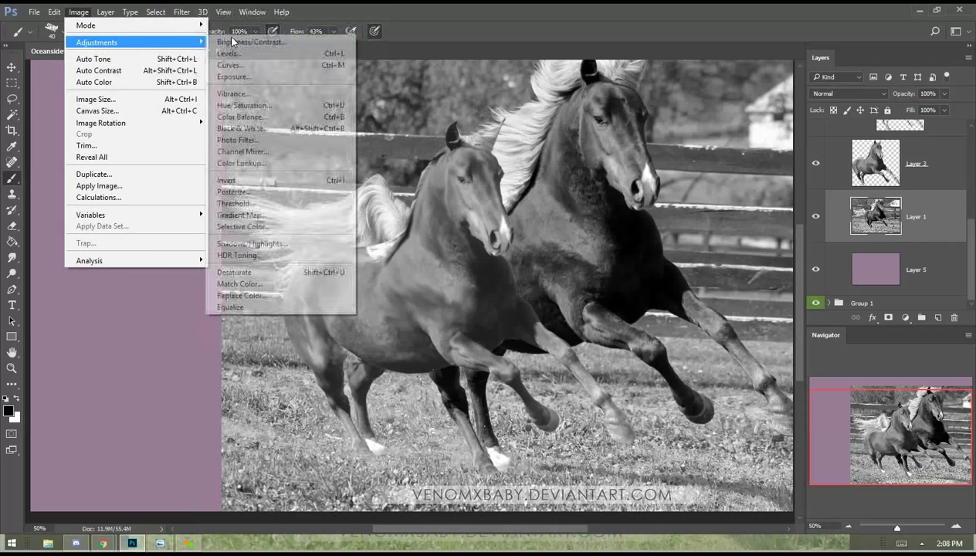
pyautogui.click(239, 41)
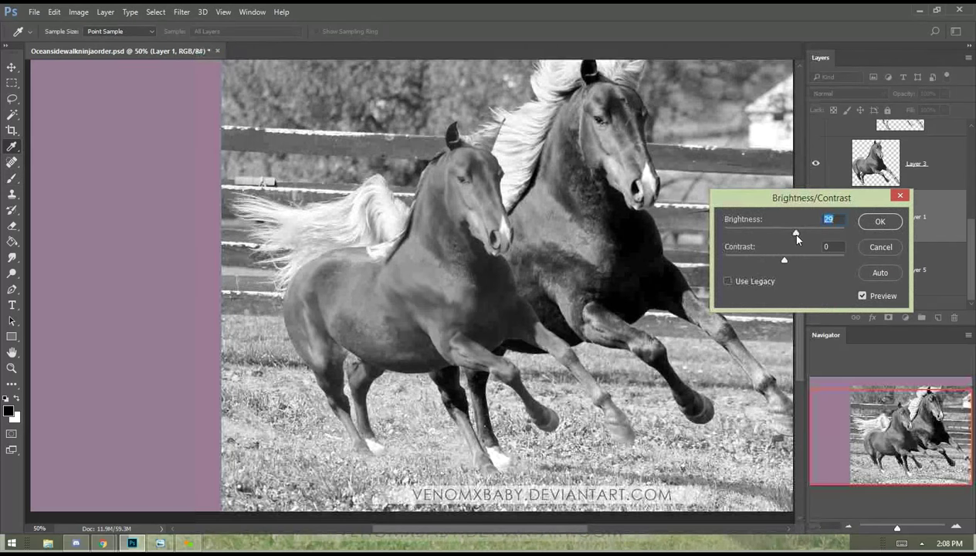
pyautogui.moveTo(786, 232); pyautogui.dragTo(716, 258)
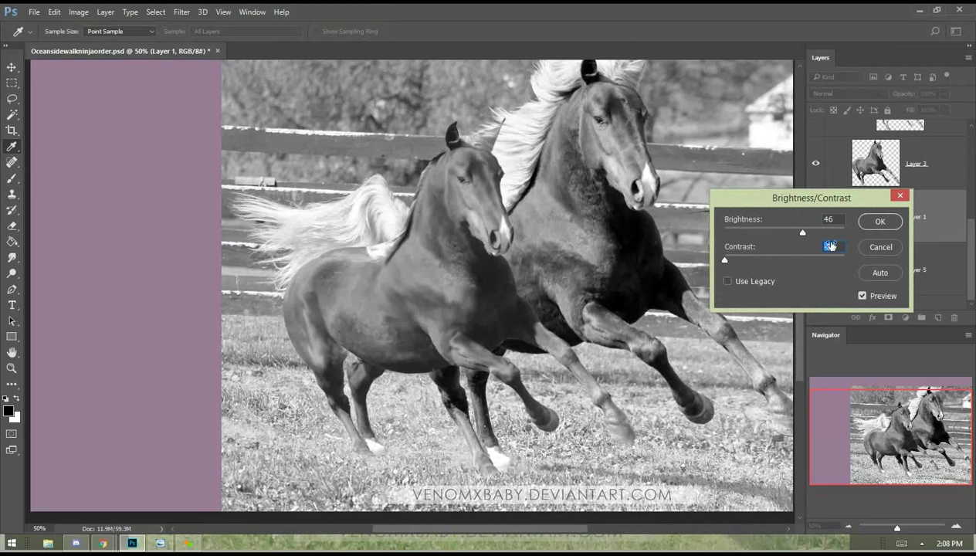
pyautogui.moveTo(803, 233); pyautogui.dragTo(804, 232)
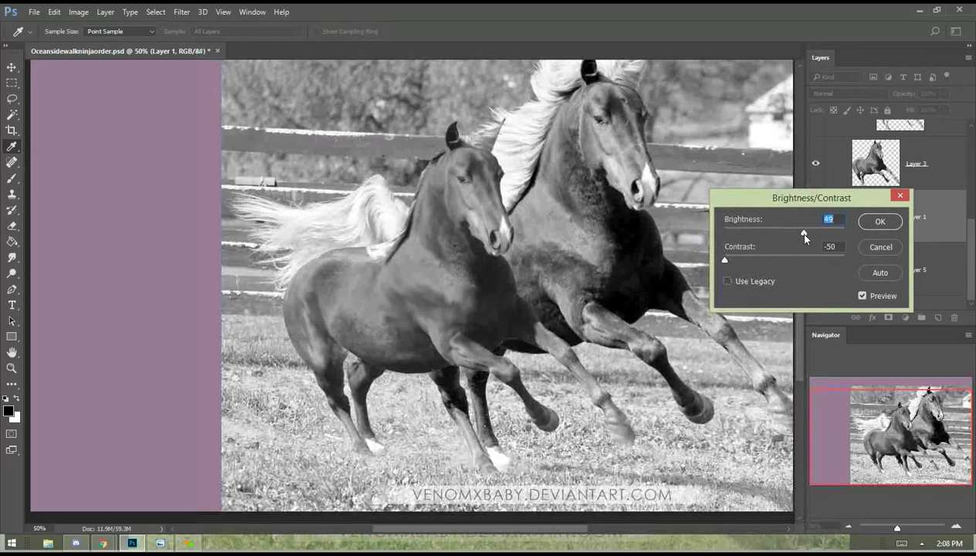
pyautogui.click(881, 222)
# Lighten the Layer 1 horse photo with Hue/Saturation by setting Lightness to +26.
pyautogui.press('b')
pyautogui.click(79, 12)
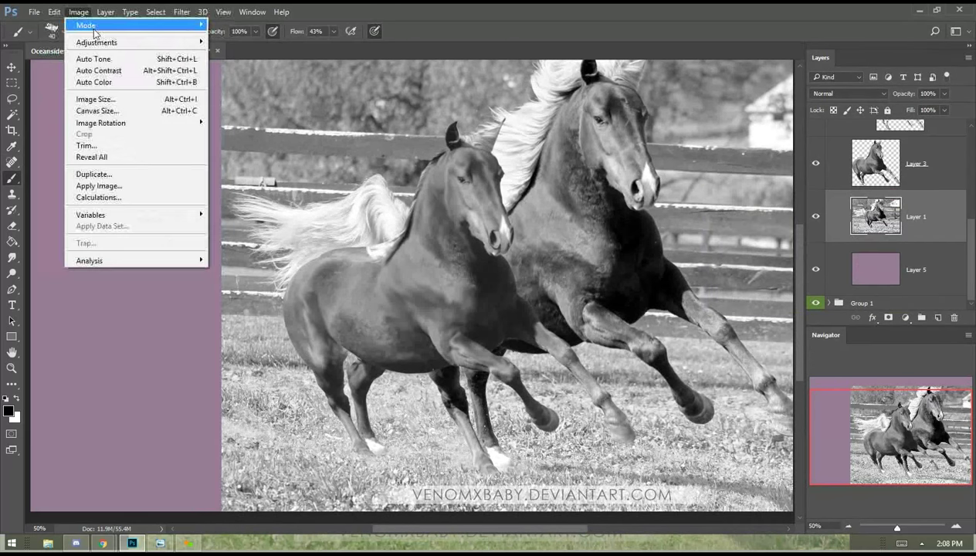
pyautogui.moveTo(163, 48)
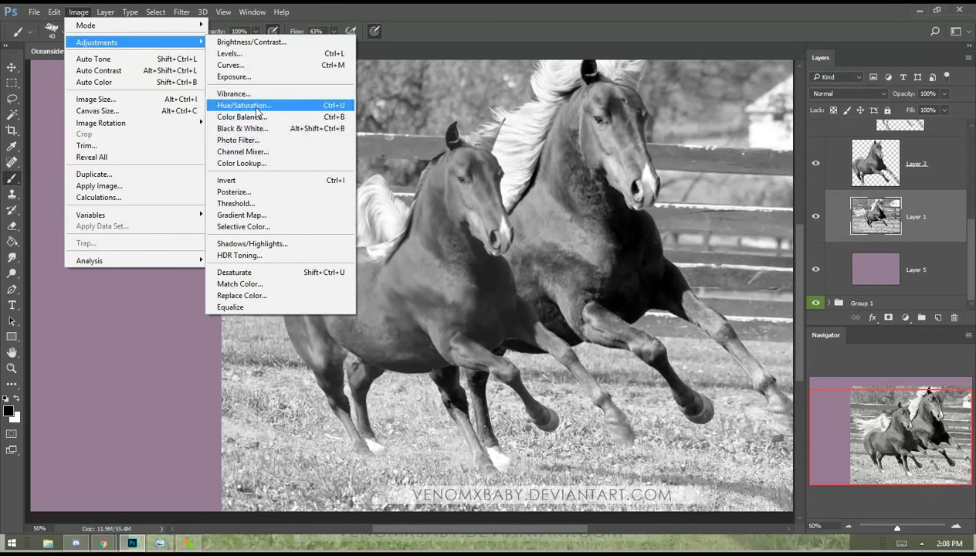
pyautogui.click(258, 107)
pyautogui.moveTo(743, 328); pyautogui.dragTo(760, 331)
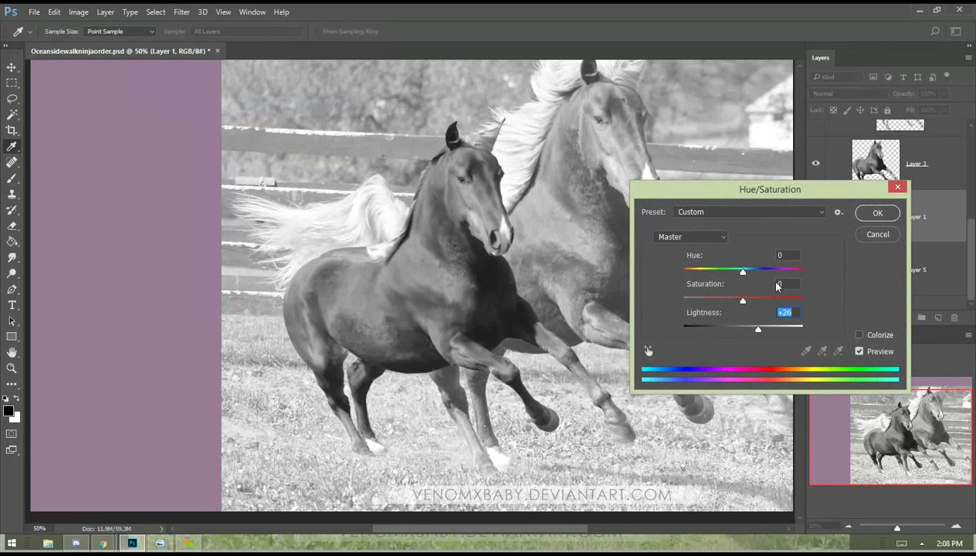
pyautogui.click(878, 213)
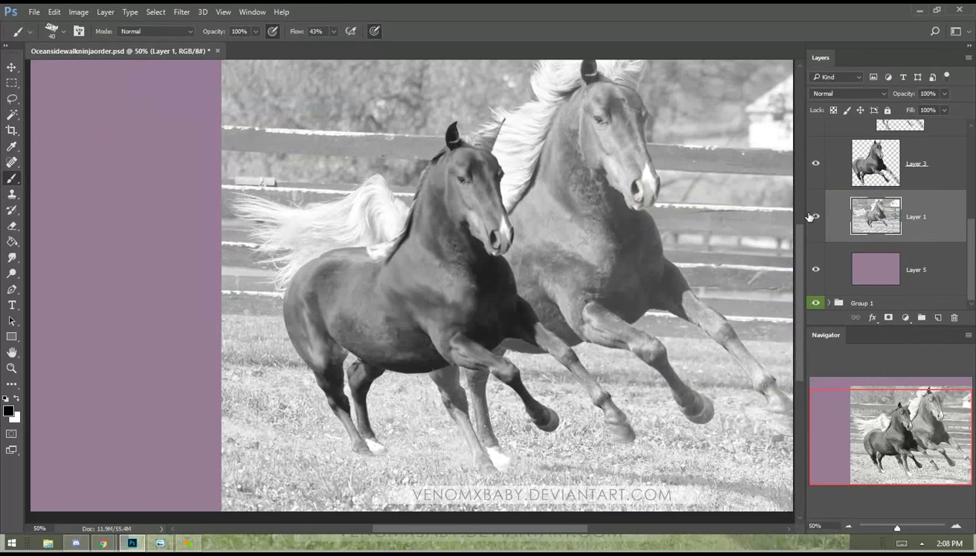
# Sketch a black double-headed arrow between the two horses' necks on a new layer above Layer 1.
pyautogui.click(939, 317)
pyautogui.moveTo(571, 142)
pyautogui.mouseDown()
pyautogui.moveTo(531, 200)
pyautogui.moveTo(555, 198)
pyautogui.moveTo(573, 145)
pyautogui.moveTo(574, 168)
pyautogui.mouseUp()
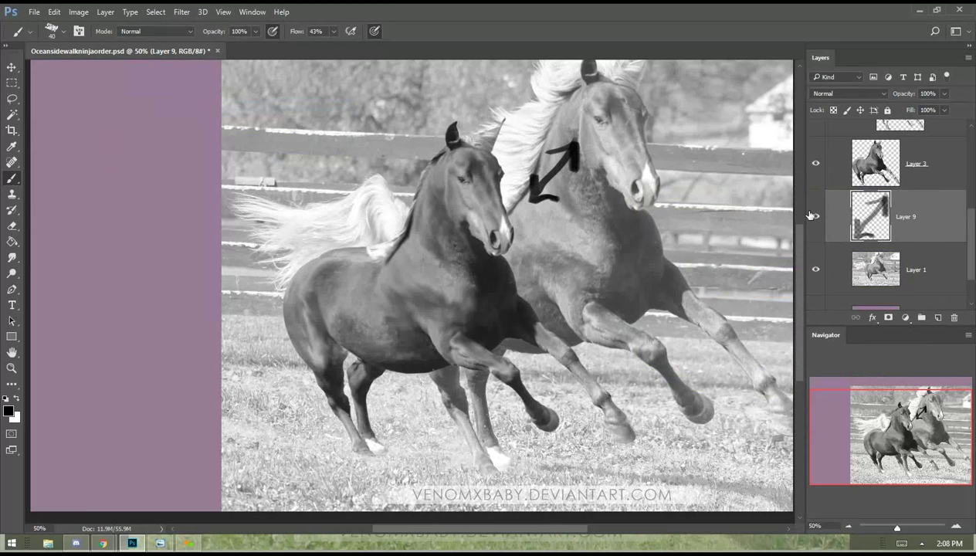
# Hide the Layer 1 reference photo and delete the arrow layer.
pyautogui.click(815, 269)
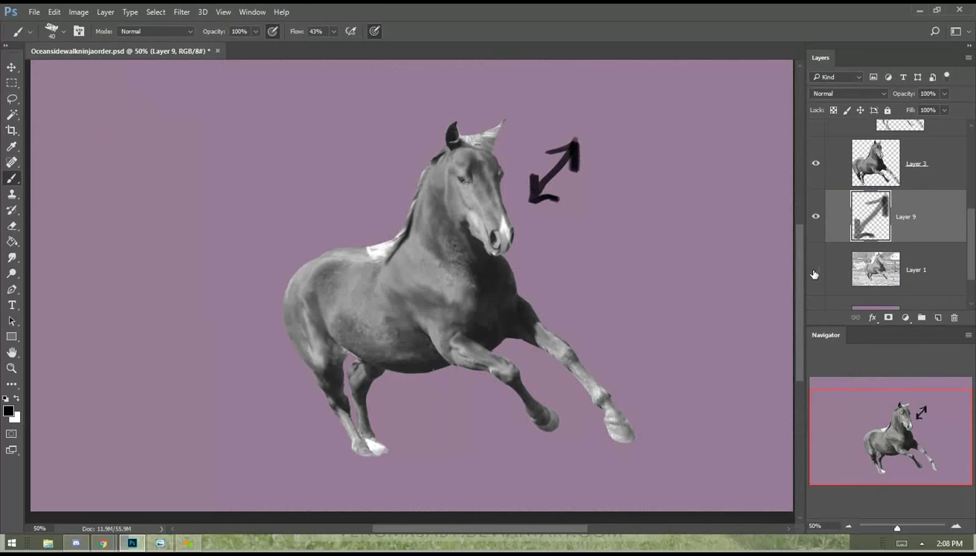
pyautogui.click(954, 318)
# Handwrite the note "now do your normal detailing" beside the horse on a new layer above Layer 1.
pyautogui.scroll(2, 974, 215)
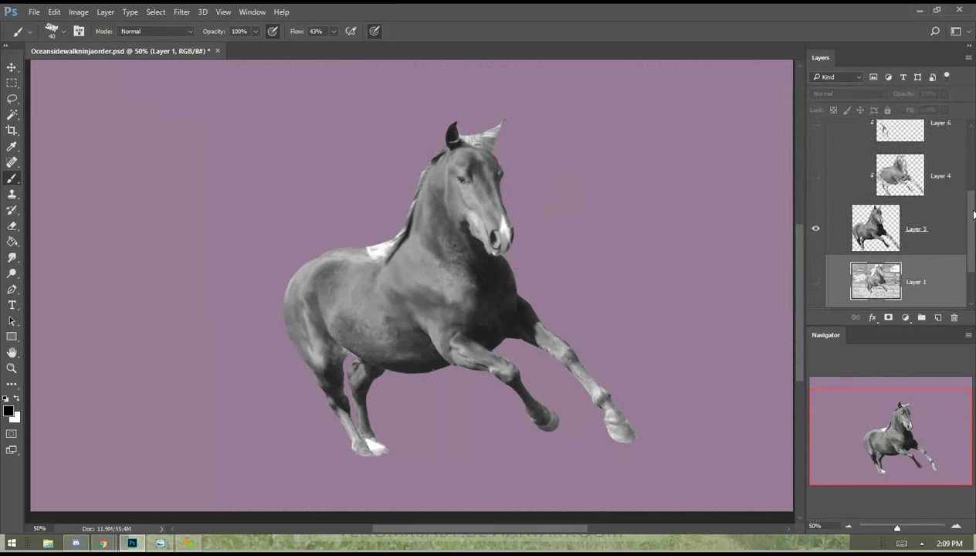
pyautogui.click(939, 318)
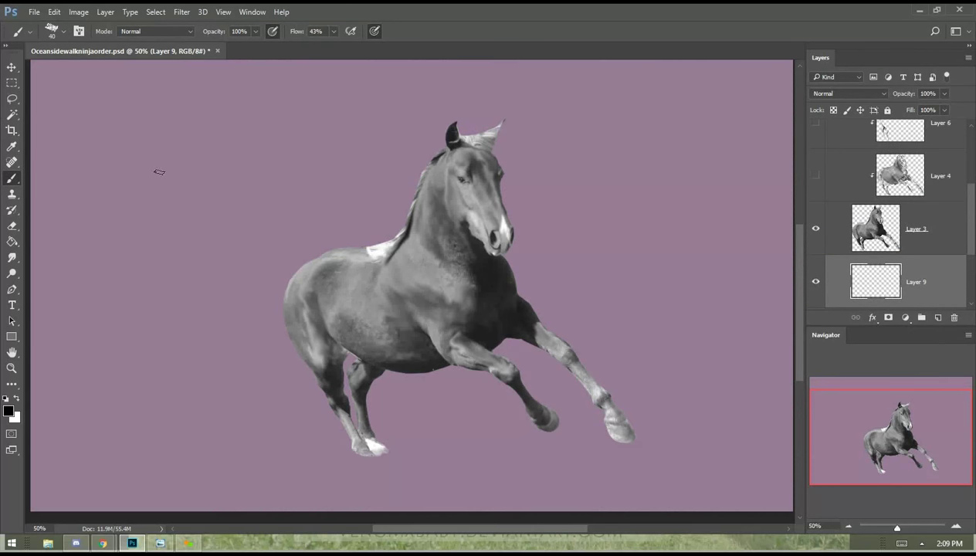
pyautogui.moveTo(174, 187)
pyautogui.mouseDown()
pyautogui.moveTo(199, 159)
pyautogui.moveTo(241, 139)
pyautogui.mouseUp()
pyautogui.moveTo(204, 194)
pyautogui.mouseDown()
pyautogui.moveTo(306, 151)
pyautogui.moveTo(311, 138)
pyautogui.moveTo(345, 129)
pyautogui.mouseUp()
pyautogui.moveTo(229, 249)
pyautogui.mouseDown()
pyautogui.moveTo(314, 197)
pyautogui.moveTo(338, 170)
pyautogui.mouseUp()
pyautogui.moveTo(260, 268)
pyautogui.mouseDown()
pyautogui.moveTo(276, 241)
pyautogui.moveTo(311, 227)
pyautogui.moveTo(324, 214)
pyautogui.moveTo(317, 207)
pyautogui.moveTo(381, 197)
pyautogui.mouseUp()
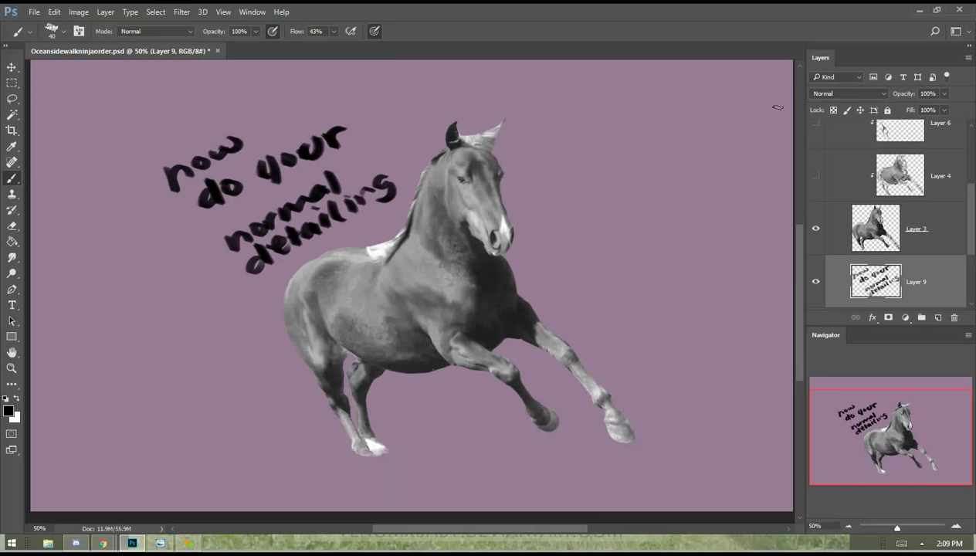
# Make the clipped detail layers 4, 6, 7 and 8 visible and delete the handwritten note layer.
pyautogui.click(811, 176)
pyautogui.scroll(2, 970, 195)
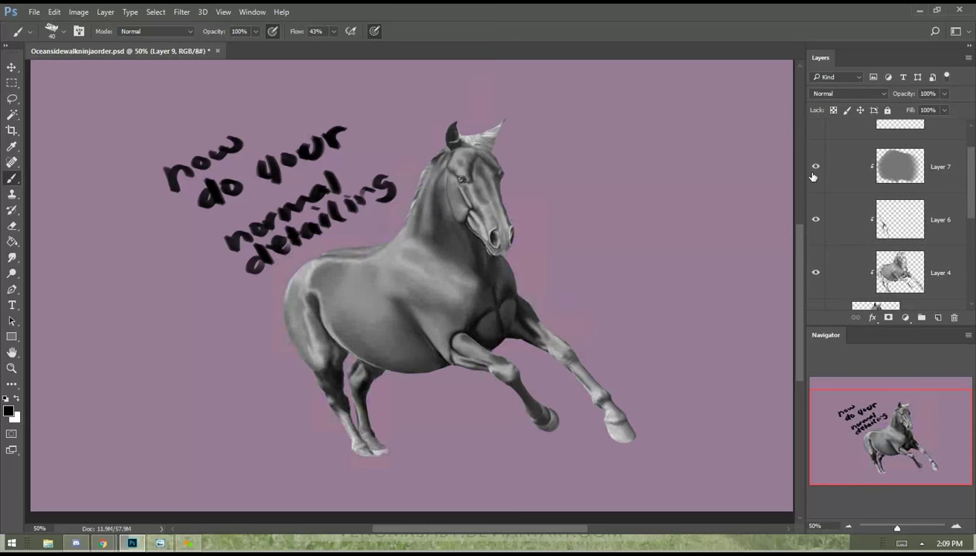
pyautogui.scroll(2, 969, 193)
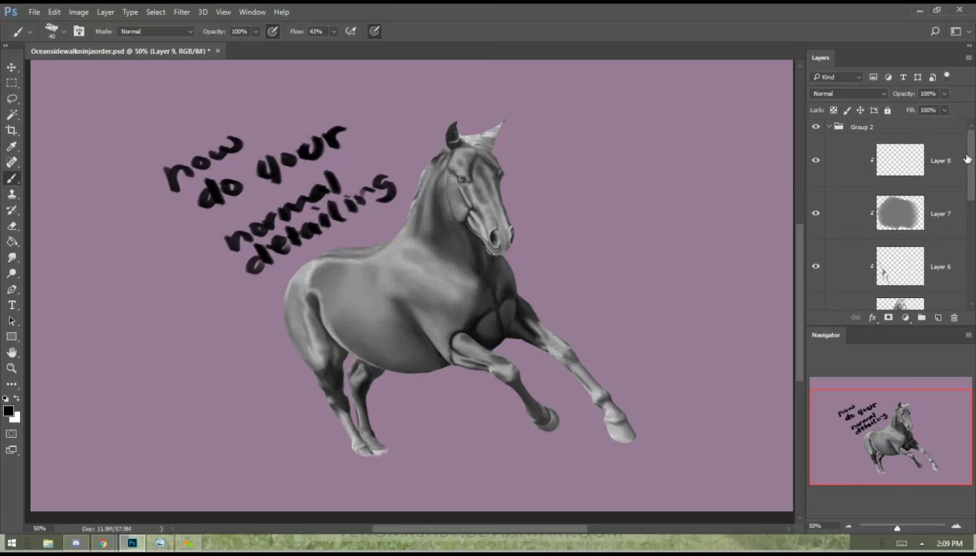
pyautogui.moveTo(972, 171); pyautogui.dragTo(971, 227)
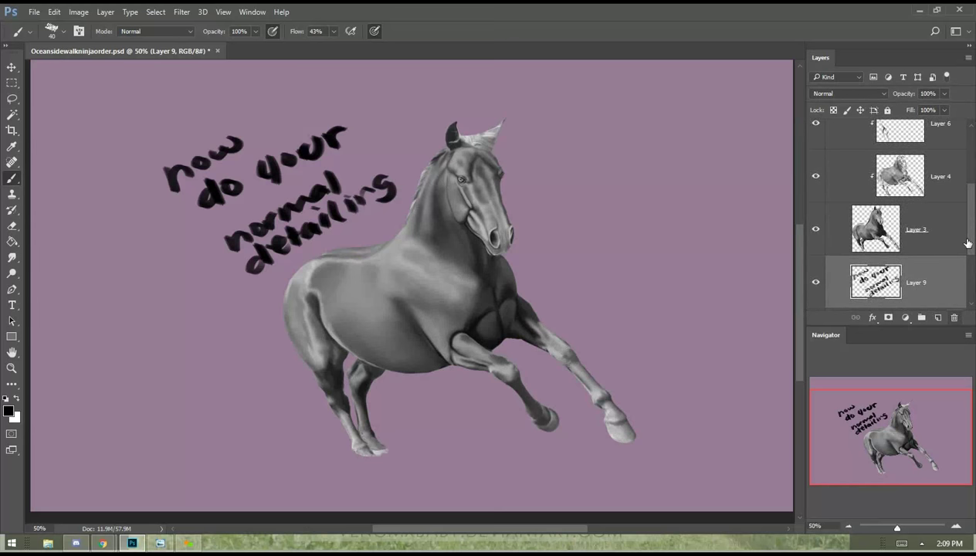
pyautogui.click(953, 317)
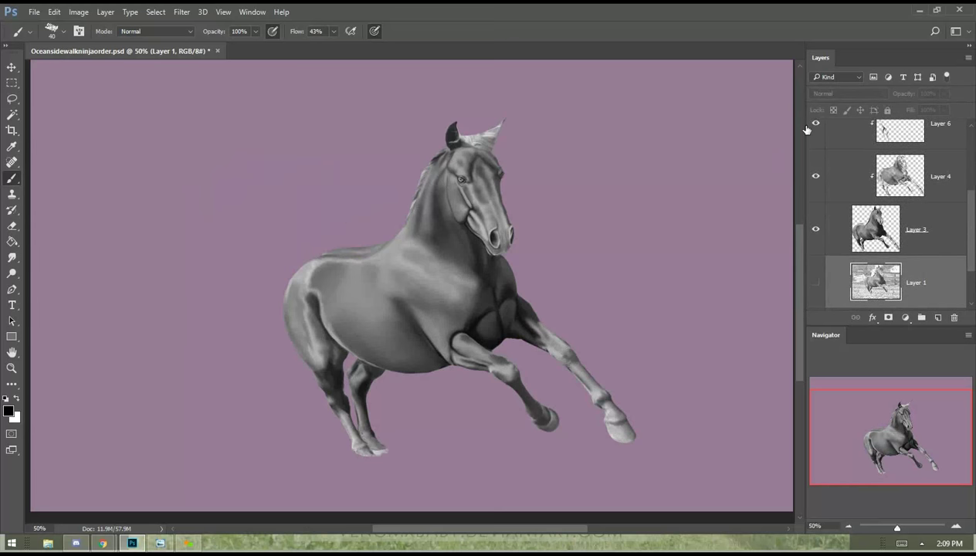
# Try a brush stroke on a new clipped layer above Layer 7 and delete that layer.
pyautogui.scroll(3, 958, 243)
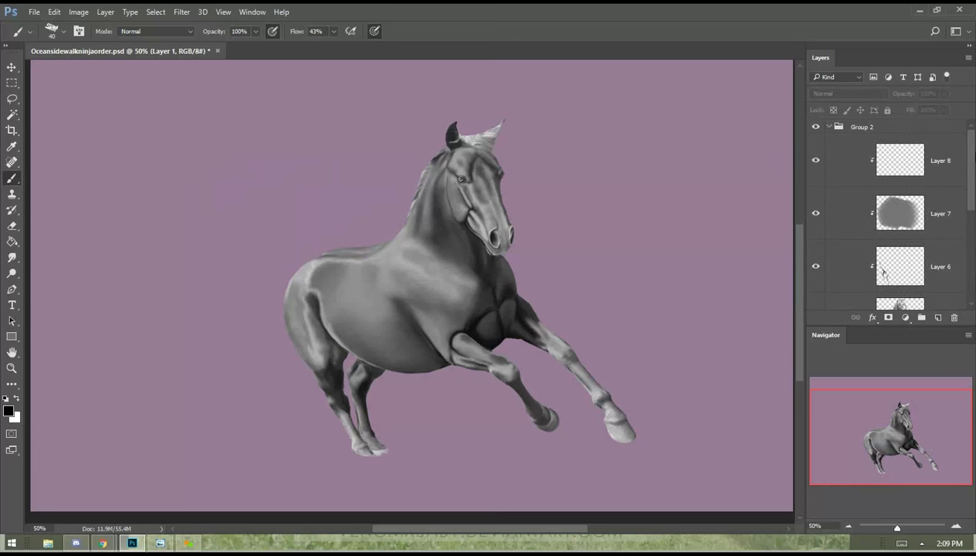
pyautogui.scroll(-3, 889, 216)
pyautogui.scroll(3, 888, 216)
pyautogui.click(931, 158)
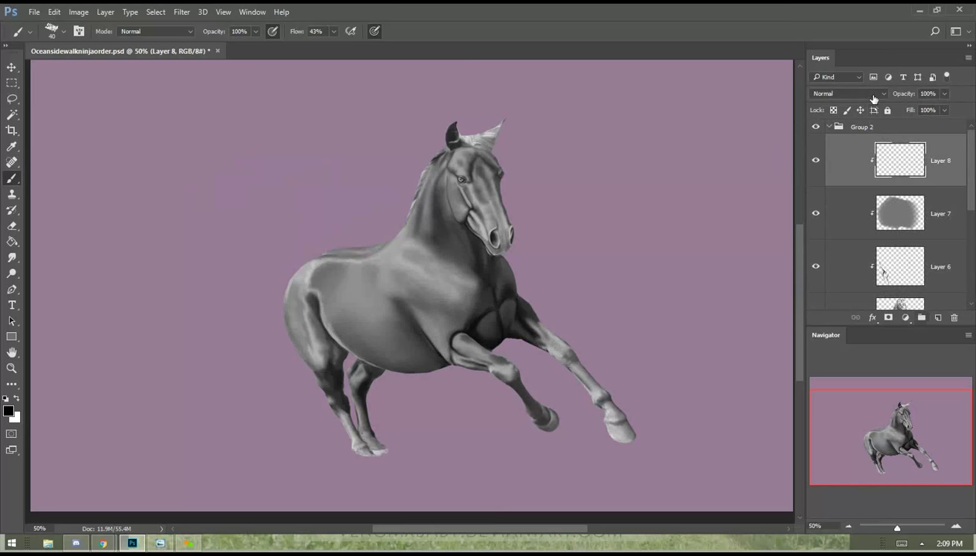
pyautogui.click(933, 219)
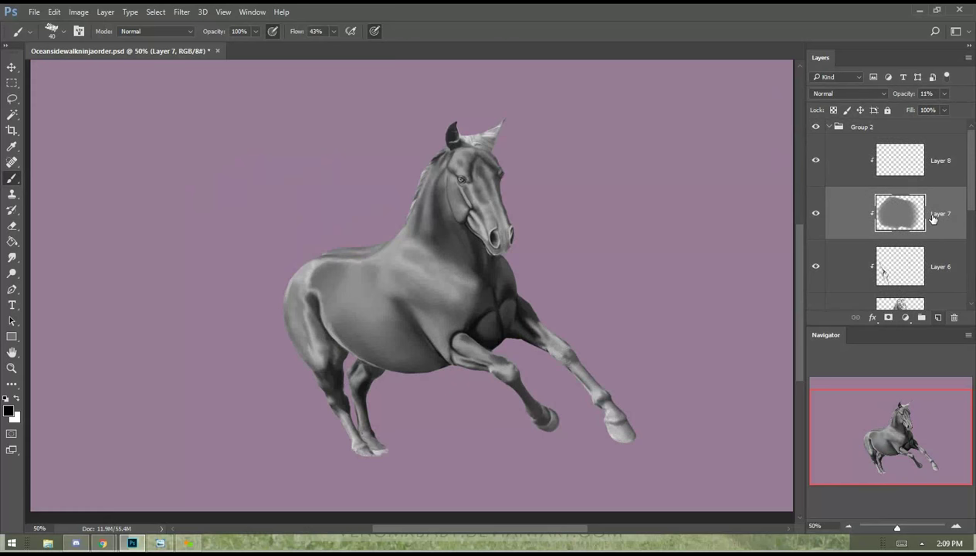
pyautogui.click(937, 317)
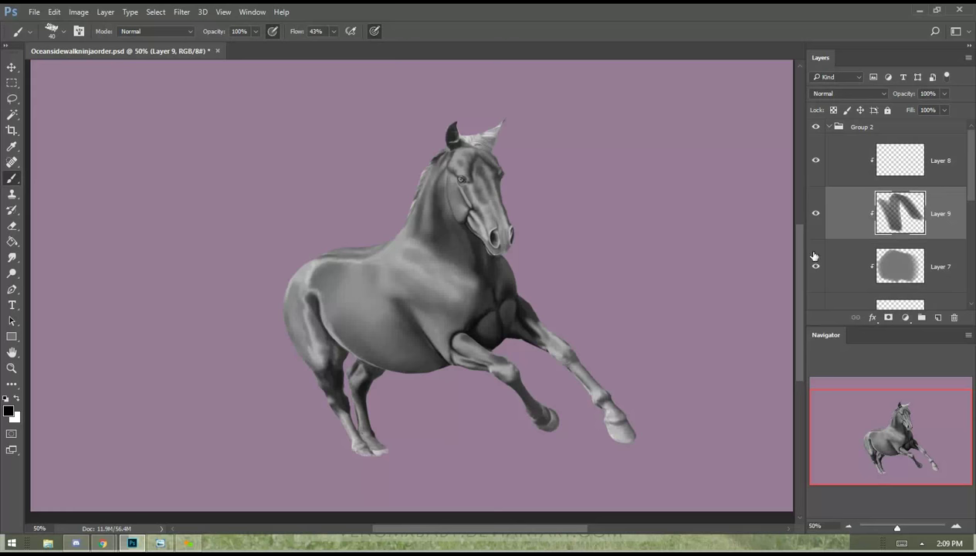
pyautogui.click(954, 317)
# Add a new layer above Layer 5 and handwrite "now just play" beside the horse.
pyautogui.moveTo(972, 202); pyautogui.dragTo(972, 282)
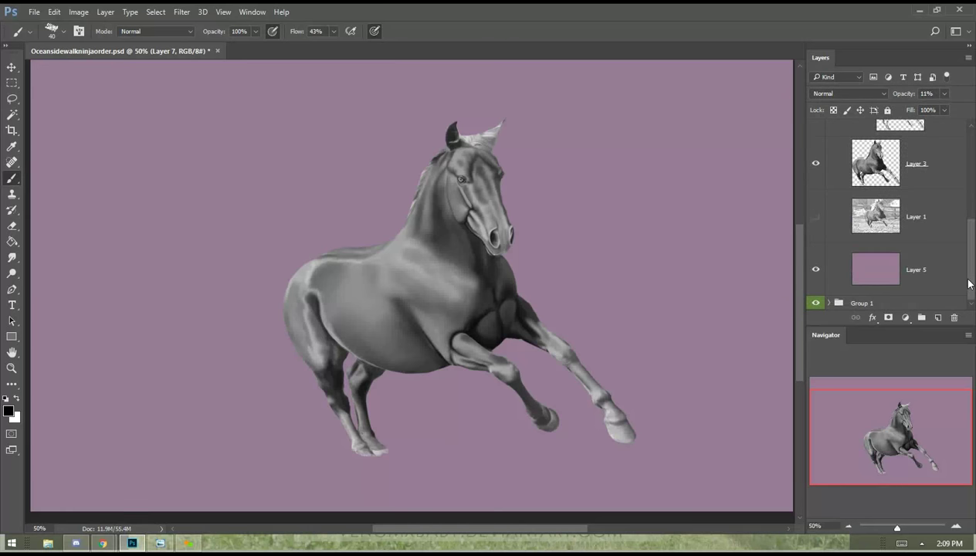
pyautogui.click(937, 269)
pyautogui.click(938, 317)
pyautogui.moveTo(153, 181)
pyautogui.mouseDown()
pyautogui.moveTo(177, 194)
pyautogui.moveTo(221, 162)
pyautogui.mouseUp()
pyautogui.click(197, 206)
pyautogui.moveTo(211, 215)
pyautogui.mouseDown()
pyautogui.moveTo(208, 238)
pyautogui.moveTo(230, 212)
pyautogui.mouseUp()
pyautogui.moveTo(254, 186)
pyautogui.mouseDown()
pyautogui.moveTo(290, 194)
pyautogui.moveTo(263, 191)
pyautogui.mouseUp()
pyautogui.moveTo(281, 177)
pyautogui.mouseDown()
pyautogui.moveTo(285, 196)
pyautogui.moveTo(298, 181)
pyautogui.mouseUp()
pyautogui.moveTo(306, 165)
pyautogui.mouseDown()
pyautogui.moveTo(332, 161)
pyautogui.moveTo(330, 184)
pyautogui.mouseUp()
pyautogui.moveTo(335, 162); pyautogui.dragTo(344, 187)
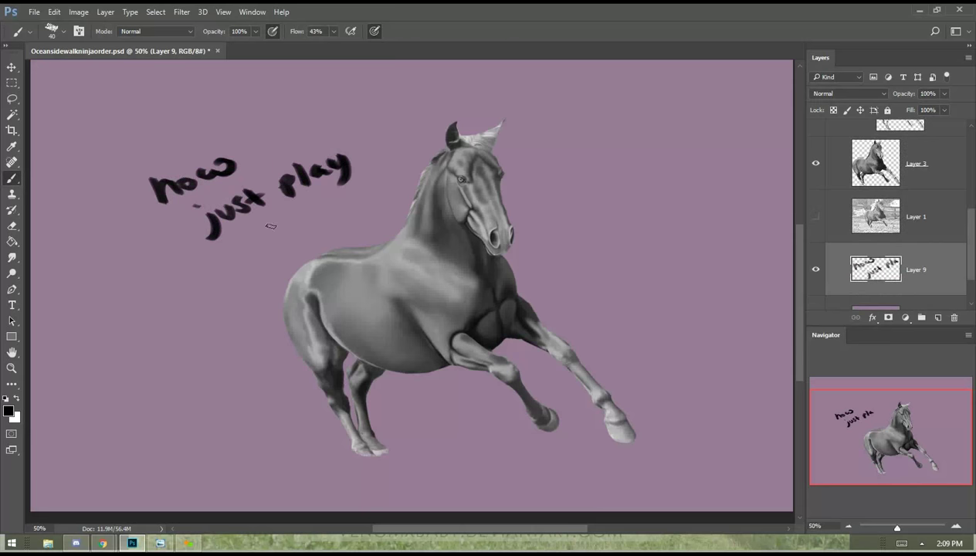
# Continue the handwritten note with the words "with different" below the existing lines.
pyautogui.moveTo(179, 272)
pyautogui.mouseDown()
pyautogui.moveTo(212, 260)
pyautogui.moveTo(210, 284)
pyautogui.mouseUp()
pyautogui.moveTo(221, 255)
pyautogui.mouseDown()
pyautogui.moveTo(226, 278)
pyautogui.moveTo(235, 254)
pyautogui.mouseUp()
pyautogui.moveTo(234, 247); pyautogui.dragTo(246, 263)
pyautogui.moveTo(274, 230)
pyautogui.mouseDown()
pyautogui.moveTo(279, 241)
pyautogui.moveTo(287, 235)
pyautogui.mouseUp()
pyautogui.moveTo(297, 210); pyautogui.dragTo(287, 230)
pyautogui.moveTo(286, 223)
pyautogui.mouseDown()
pyautogui.moveTo(312, 221)
pyautogui.moveTo(344, 193)
pyautogui.mouseUp()
pyautogui.moveTo(346, 196); pyautogui.dragTo(356, 185)
pyautogui.moveTo(360, 188); pyautogui.dragTo(371, 178)
pyautogui.moveTo(375, 168)
pyautogui.mouseDown()
pyautogui.moveTo(377, 186)
pyautogui.moveTo(383, 176)
pyautogui.mouseUp()
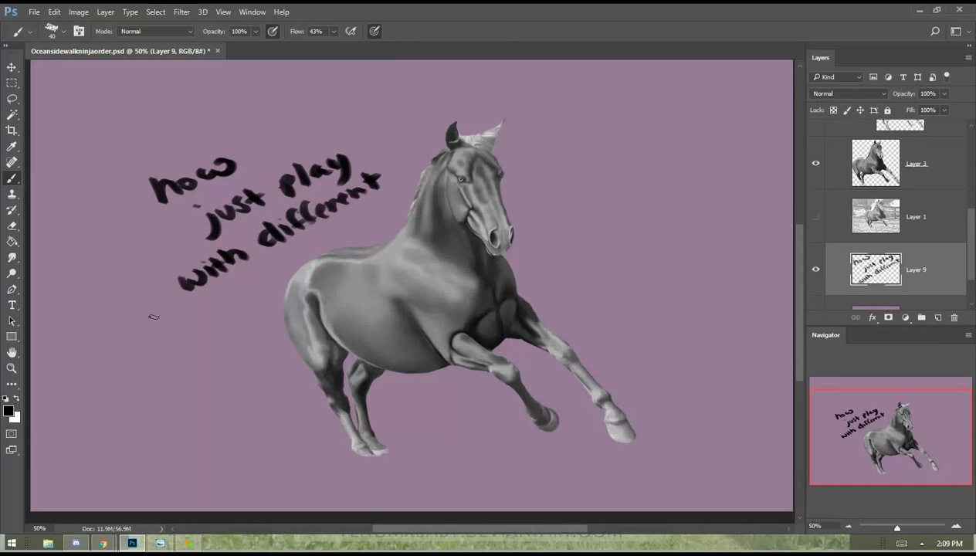
# Complete the handwritten note with the line "colors/filters/ect.".
pyautogui.moveTo(144, 339)
pyautogui.mouseDown()
pyautogui.moveTo(140, 361)
pyautogui.moveTo(153, 344)
pyautogui.mouseUp()
pyautogui.moveTo(160, 329)
pyautogui.mouseDown()
pyautogui.moveTo(163, 347)
pyautogui.moveTo(173, 334)
pyautogui.mouseUp()
pyautogui.moveTo(178, 334)
pyautogui.mouseDown()
pyautogui.moveTo(210, 297)
pyautogui.moveTo(190, 329)
pyautogui.mouseUp()
pyautogui.moveTo(218, 292)
pyautogui.mouseDown()
pyautogui.moveTo(204, 315)
pyautogui.moveTo(221, 302)
pyautogui.mouseUp()
pyautogui.moveTo(237, 284)
pyautogui.mouseDown()
pyautogui.moveTo(230, 303)
pyautogui.moveTo(275, 265)
pyautogui.mouseUp()
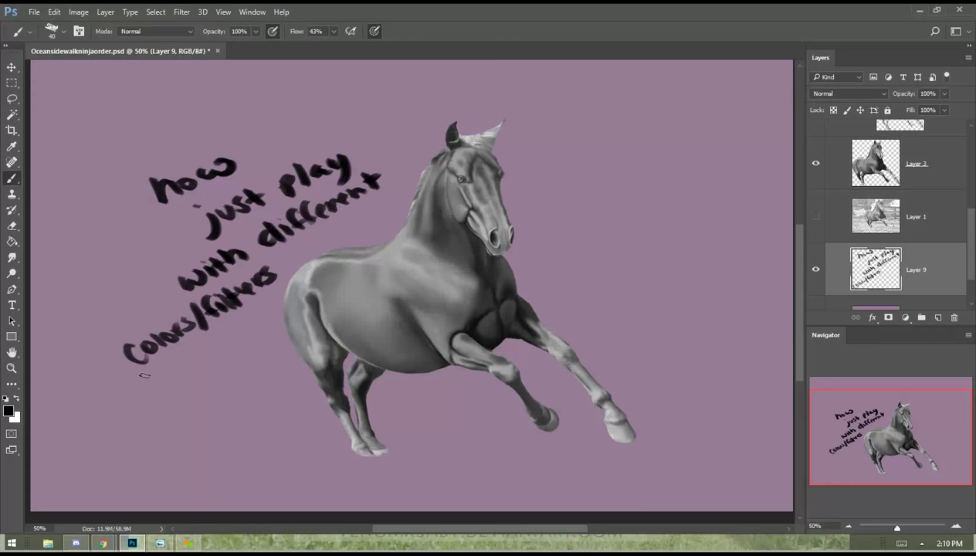
pyautogui.moveTo(276, 249)
pyautogui.mouseDown()
pyautogui.moveTo(280, 284)
pyautogui.moveTo(280, 262)
pyautogui.moveTo(304, 260)
pyautogui.mouseUp()
pyautogui.moveTo(309, 238)
pyautogui.mouseDown()
pyautogui.moveTo(315, 255)
pyautogui.moveTo(314, 245)
pyautogui.mouseUp()
pyautogui.click(329, 243)
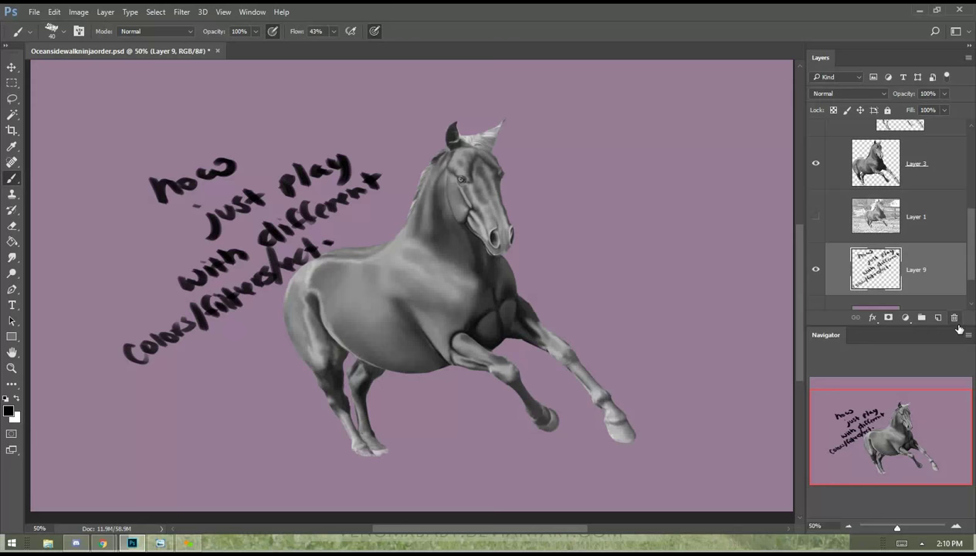
# Delete the handwritten note layer and select Layer 8 in Group 2.
pyautogui.click(955, 317)
pyautogui.moveTo(972, 247); pyautogui.dragTo(967, 133)
pyautogui.click(951, 151)
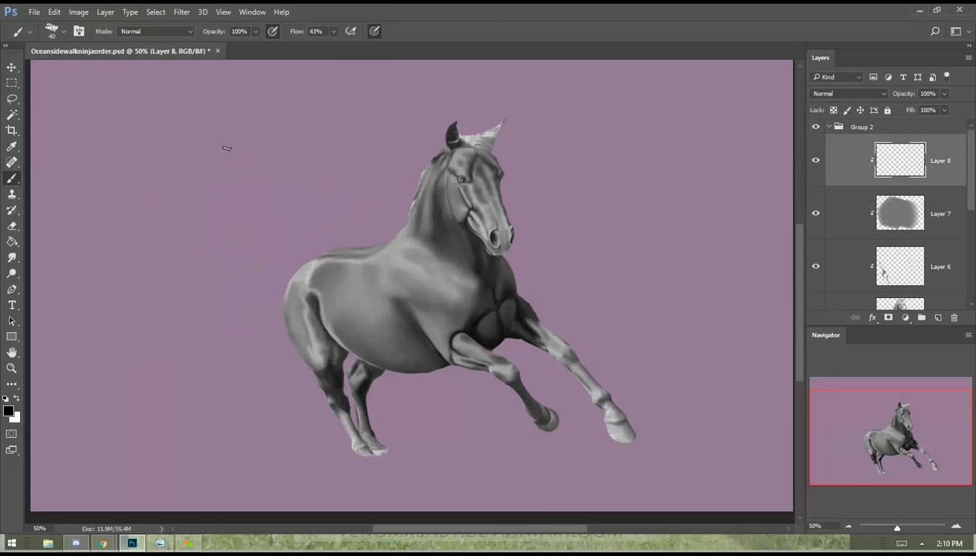
# Add a Color Balance adjustment clipped between Layers 8 and 7, setting midtones to Cyan-Red +15, Magenta-Green -5 and Yellow-Blue -7.
pyautogui.click(87, 13)
pyautogui.moveTo(252, 11)
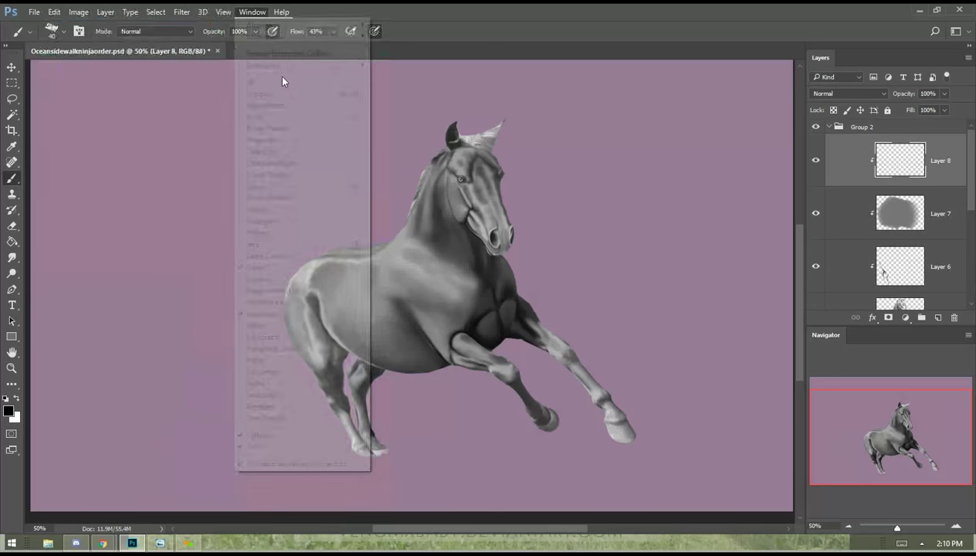
pyautogui.click(904, 318)
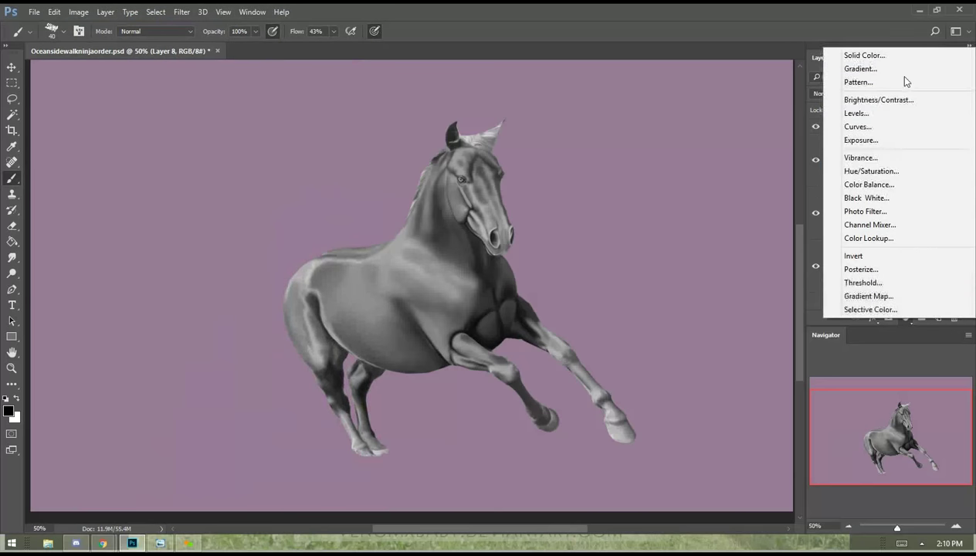
pyautogui.click(882, 185)
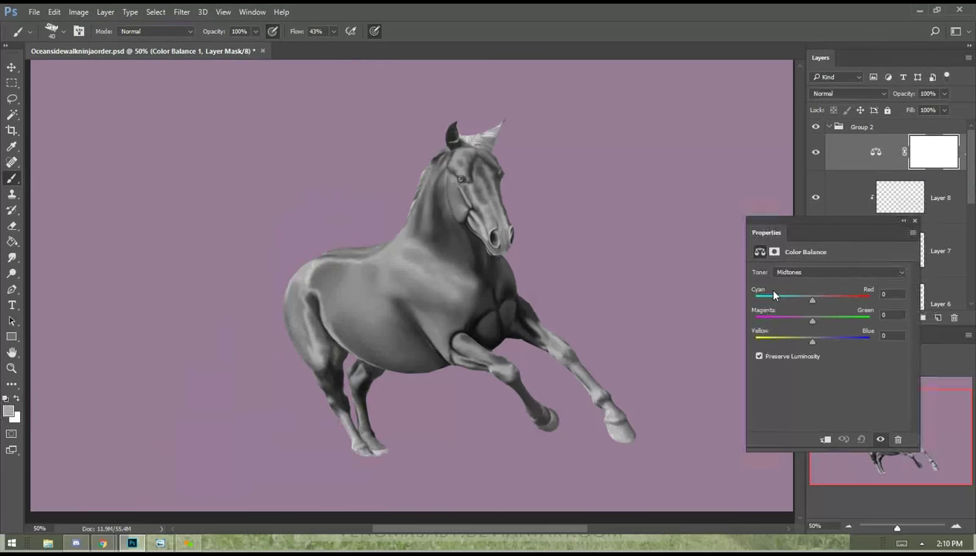
pyautogui.moveTo(813, 339); pyautogui.dragTo(794, 341)
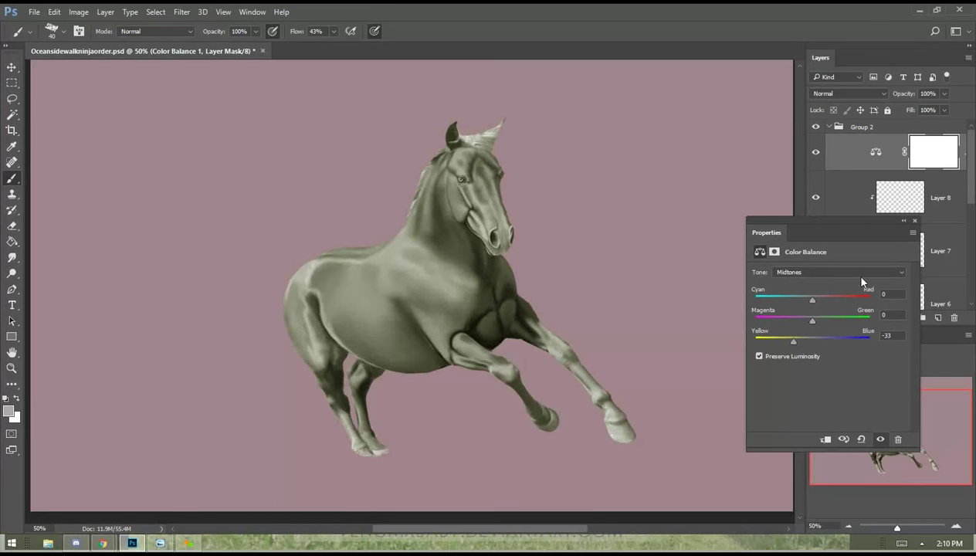
pyautogui.moveTo(813, 299); pyautogui.dragTo(825, 299)
pyautogui.moveTo(812, 320); pyautogui.dragTo(808, 343)
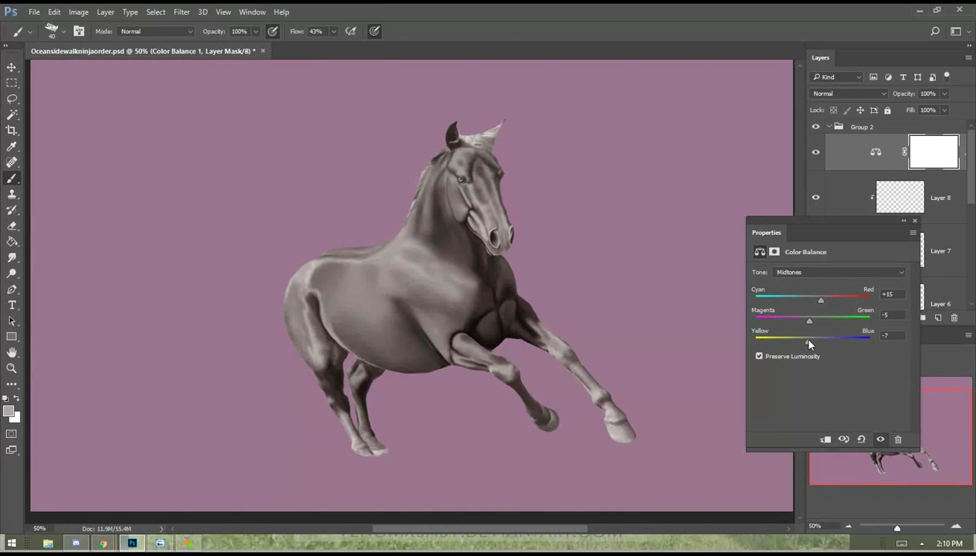
pyautogui.click(916, 224)
pyautogui.moveTo(845, 165); pyautogui.dragTo(854, 227)
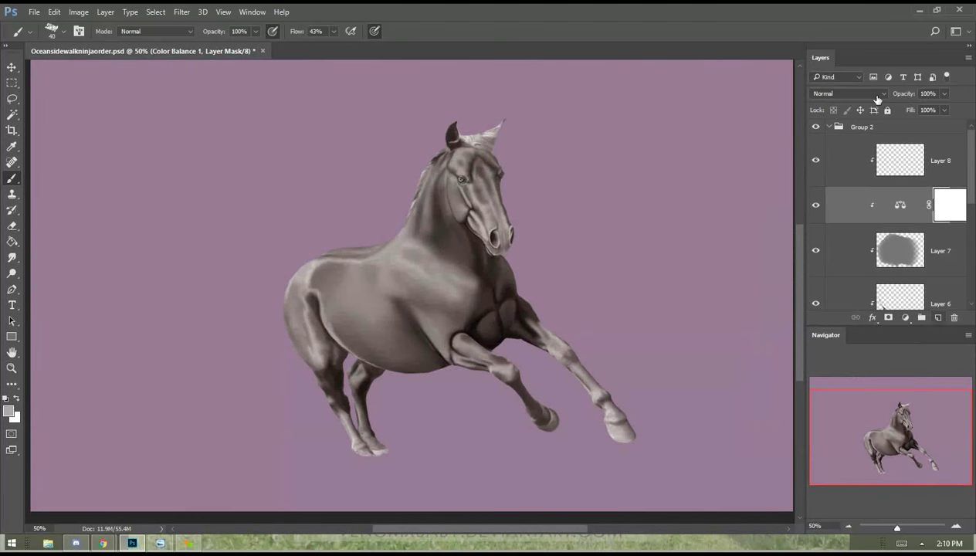
# Add a clipped layer above the Color Balance adjustment and set the foreground colour to pale yellow-green #e0e4bf.
pyautogui.click(939, 317)
pyautogui.press('x')
pyautogui.click(9, 411)
pyautogui.write('4a4444')
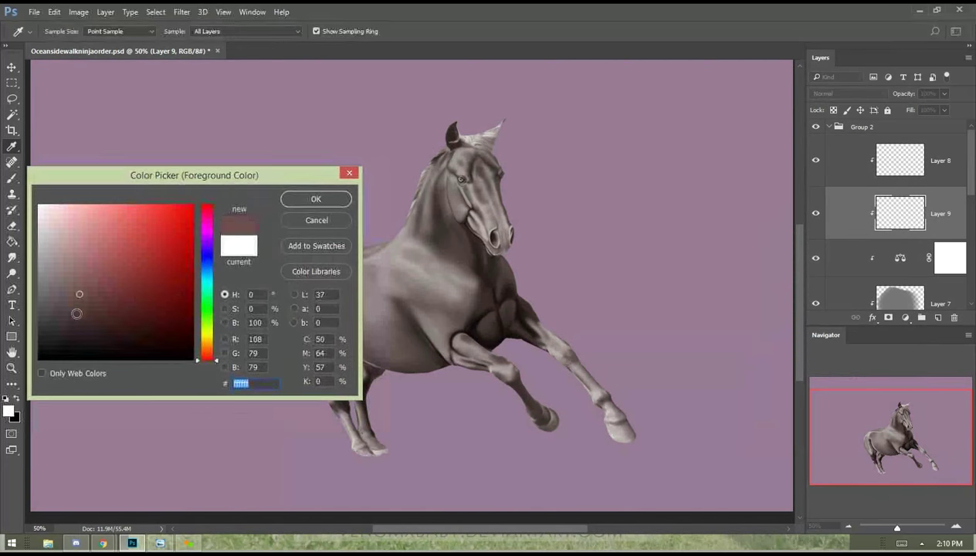
pyautogui.moveTo(206, 356); pyautogui.dragTo(205, 316)
pyautogui.click(206, 333)
pyautogui.moveTo(62, 293); pyautogui.dragTo(62, 221)
pyautogui.click(307, 204)
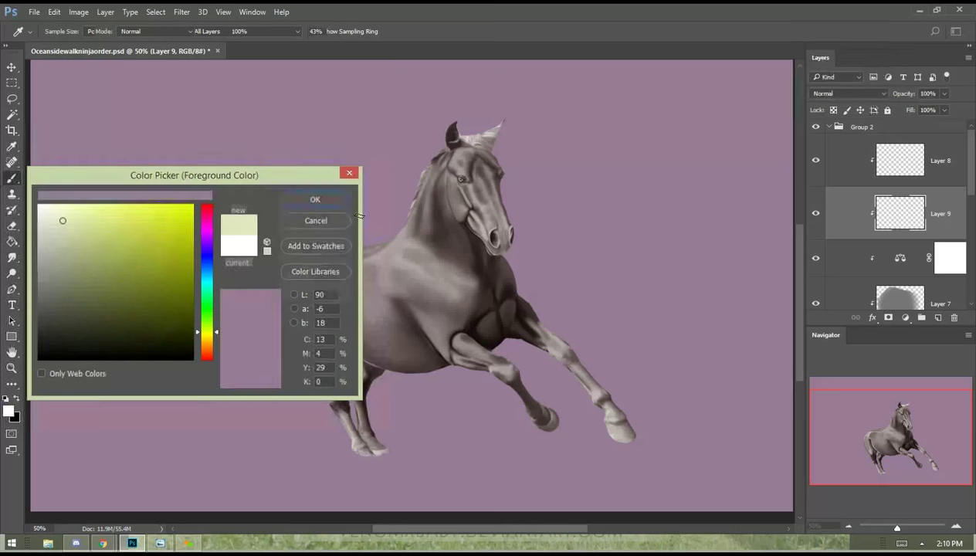
# Enlarge the brush to 800 px and paint the pale yellow-green over the entire horse on the new layer.
pyautogui.press(']')
pyautogui.press(']')
pyautogui.press(']')
pyautogui.press(']')
pyautogui.press(']')
pyautogui.press(']')
pyautogui.press(']')
pyautogui.press(']')
pyautogui.press(']')
pyautogui.press(']')
pyautogui.press(']')
pyautogui.press(']')
pyautogui.press(']')
pyautogui.press(']')
pyautogui.press(']')
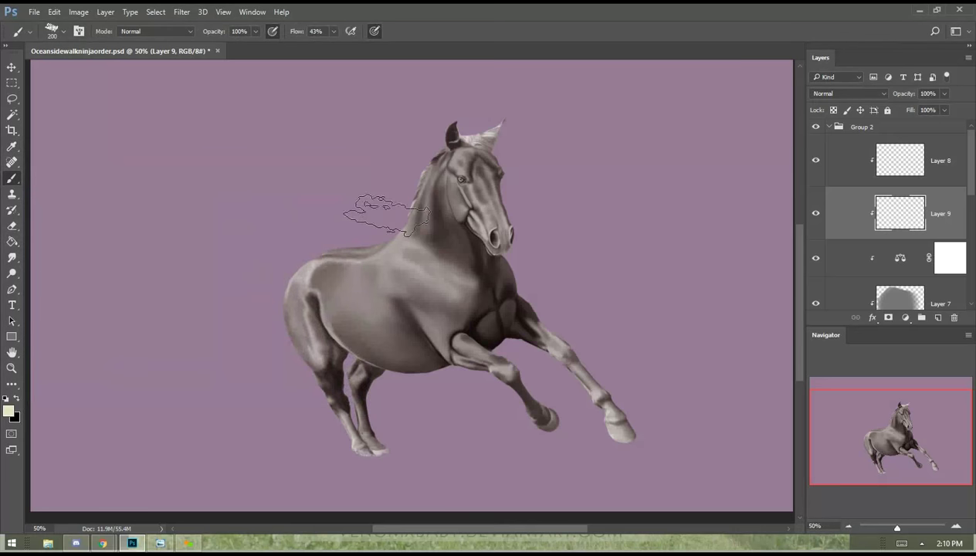
pyautogui.moveTo(446, 186)
pyautogui.mouseDown()
pyautogui.moveTo(344, 192)
pyautogui.moveTo(526, 357)
pyautogui.moveTo(579, 431)
pyautogui.mouseUp()
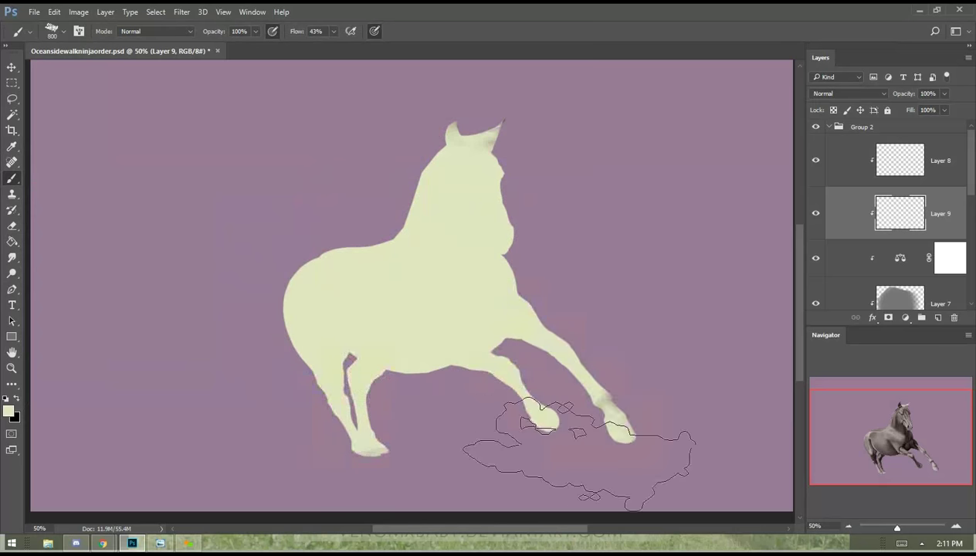
# Lower the pale yellow-green layer's opacity to 20% and try the Soft Light blend mode.
pyautogui.click(944, 94)
pyautogui.moveTo(897, 113); pyautogui.dragTo(906, 113)
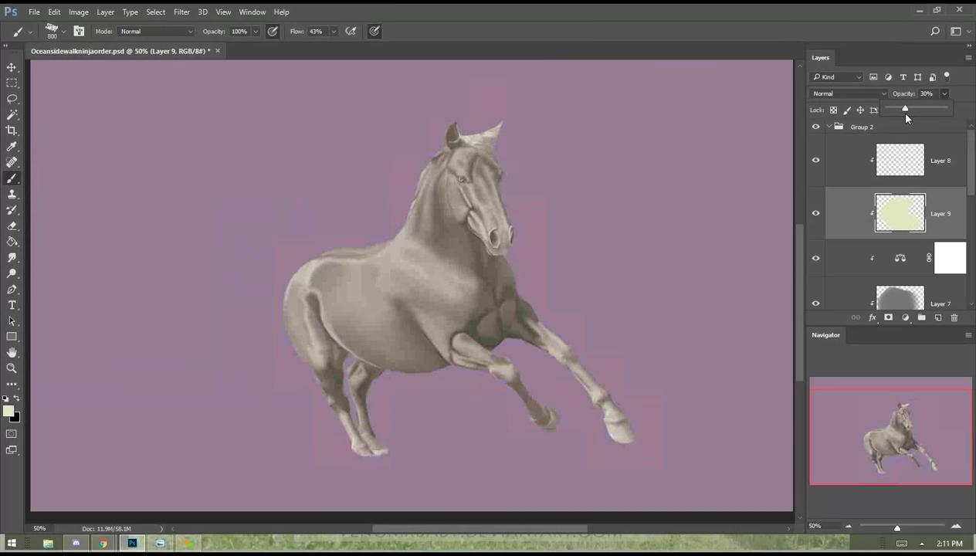
pyautogui.click(847, 93)
pyautogui.click(834, 221)
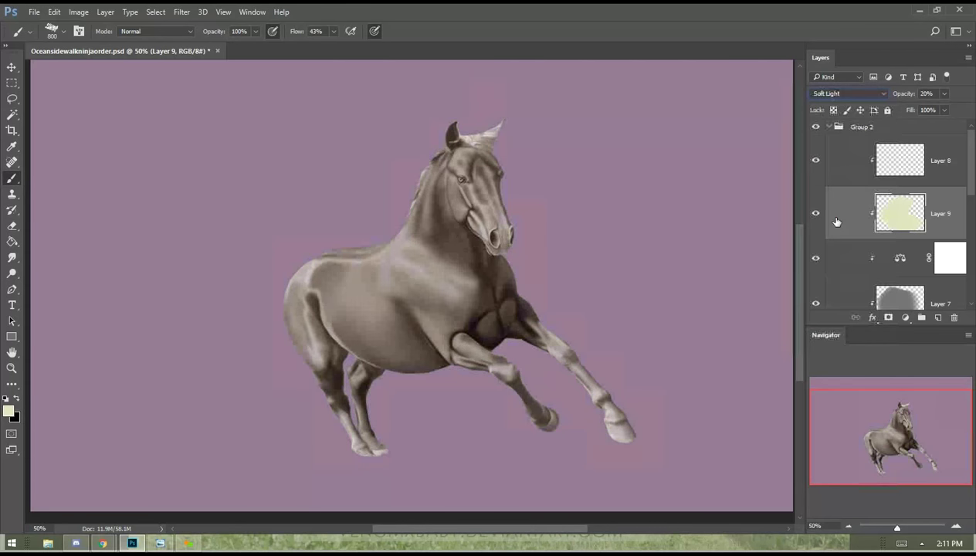
# Try successive blend modes on the pale yellow-green layer, including Darken and Screen, and settle on Linear Dodge (Add).
pyautogui.click(856, 93)
pyautogui.scroll(2, 857, 101)
pyautogui.click(836, 103)
pyautogui.press('Down')
pyautogui.press('Down')
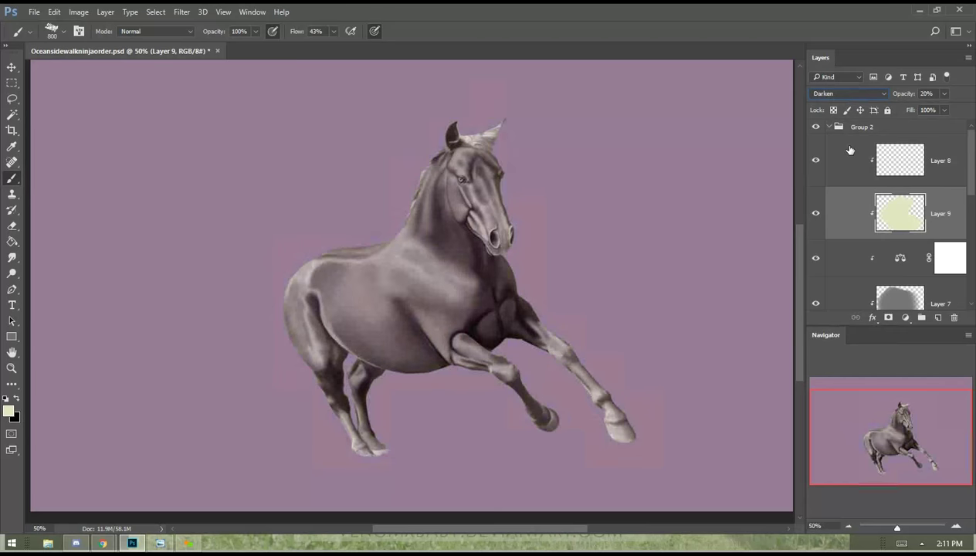
pyautogui.press('Down')
pyautogui.press('Down')
pyautogui.press('Down')
pyautogui.press('Down')
pyautogui.press('Down')
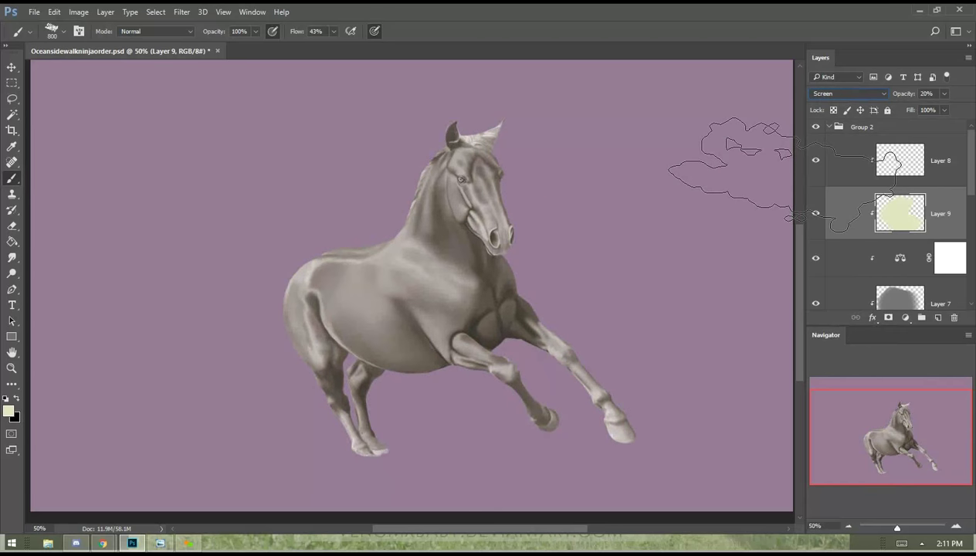
pyautogui.press('Down')
pyautogui.press('Down')
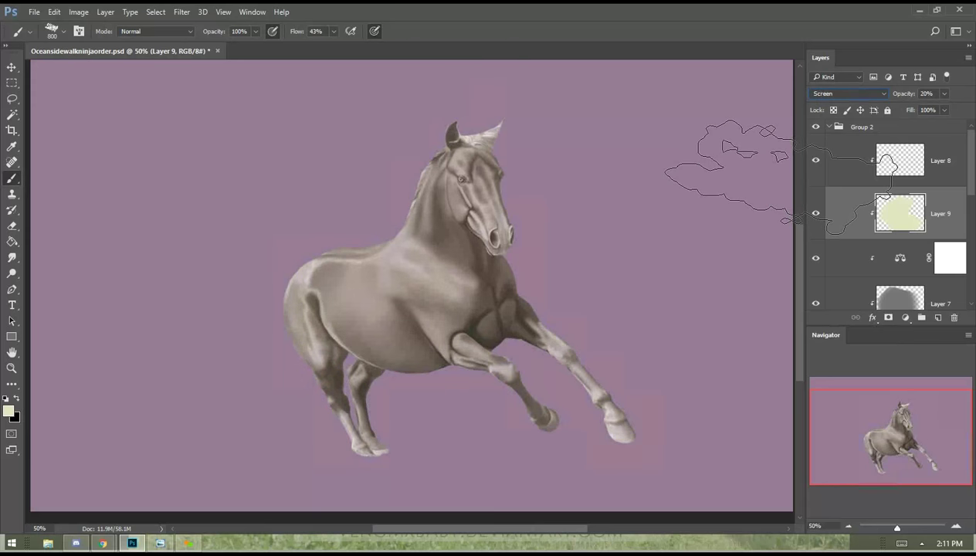
pyautogui.press('Up')
pyautogui.press('Down')
pyautogui.press('Down')
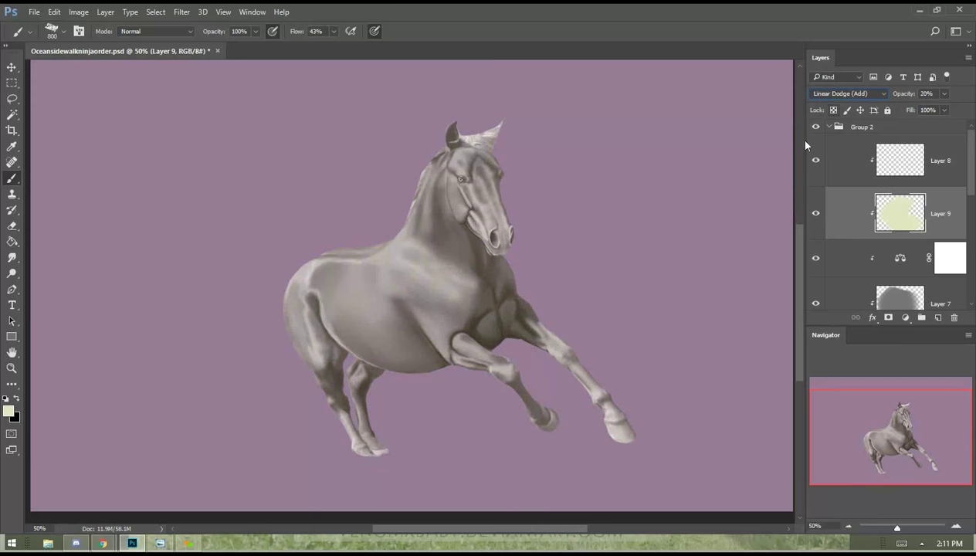
# Set the pale yellow-green layer's opacity to 18% and compare the horse with the layer hidden and shown.
pyautogui.click(816, 214)
pyautogui.click(816, 214)
pyautogui.click(942, 93)
pyautogui.moveTo(930, 108)
pyautogui.mouseDown()
pyautogui.moveTo(912, 116)
pyautogui.moveTo(933, 120)
pyautogui.moveTo(923, 118)
pyautogui.mouseUp()
pyautogui.moveTo(919, 122); pyautogui.dragTo(921, 122)
pyautogui.moveTo(923, 124); pyautogui.dragTo(924, 124)
pyautogui.click(817, 217)
pyautogui.click(819, 220)
# Add a clipped Brightness/Contrast adjustment above Layer 9 with brightness 0 and contrast 15, and check its effect on the horse.
pyautogui.click(905, 318)
pyautogui.click(885, 101)
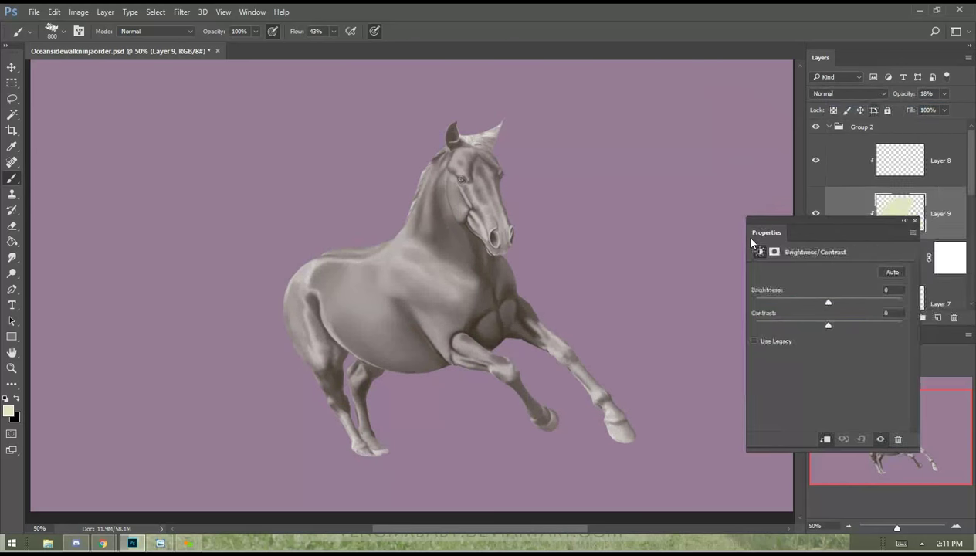
pyautogui.moveTo(828, 299); pyautogui.dragTo(819, 303)
pyautogui.write('0')
pyautogui.moveTo(828, 324); pyautogui.dragTo(851, 326)
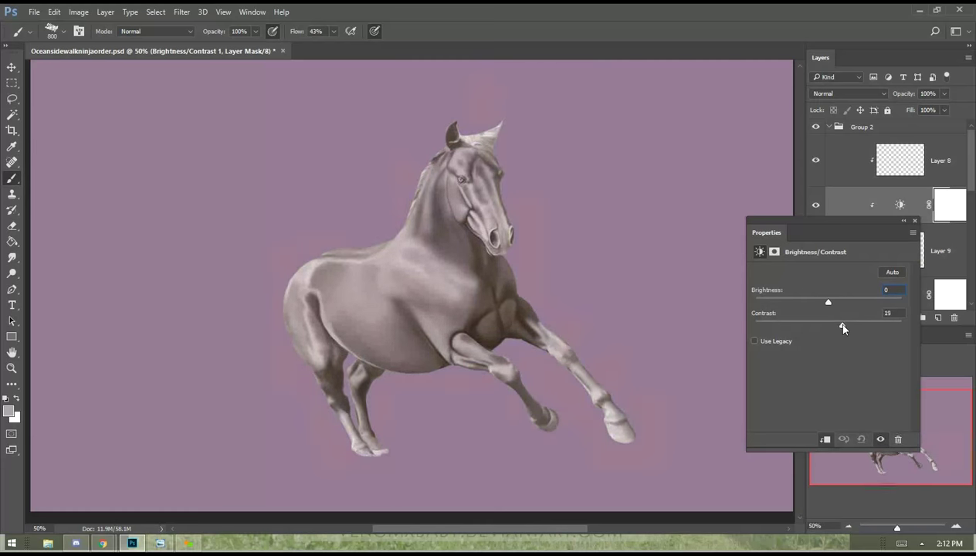
pyautogui.click(904, 220)
pyautogui.click(817, 205)
pyautogui.moveTo(656, 237); pyautogui.dragTo(661, 212)
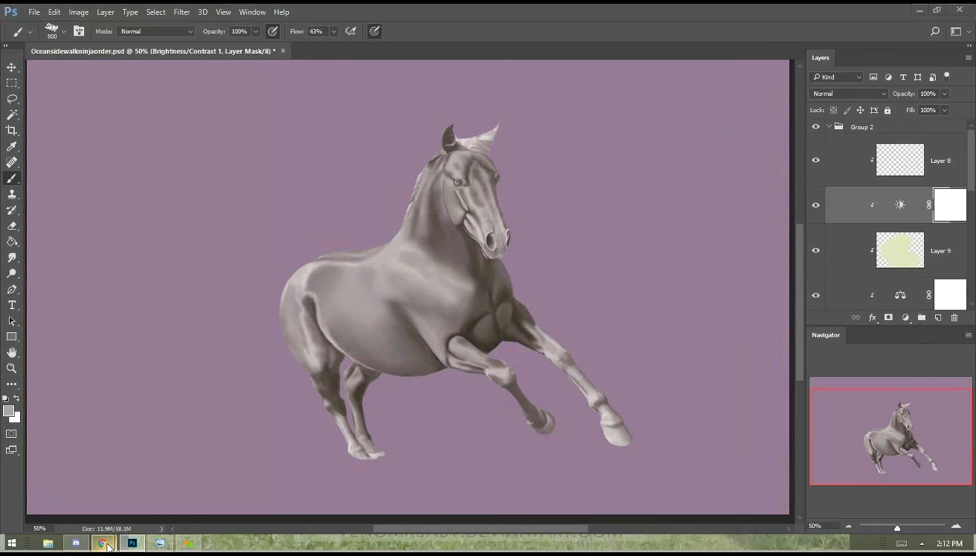
# Switch to Chrome, copy the winged palomino horse image from the DeviantArt page and return to Photoshop.
pyautogui.moveTo(121, 530)
pyautogui.click(105, 485)
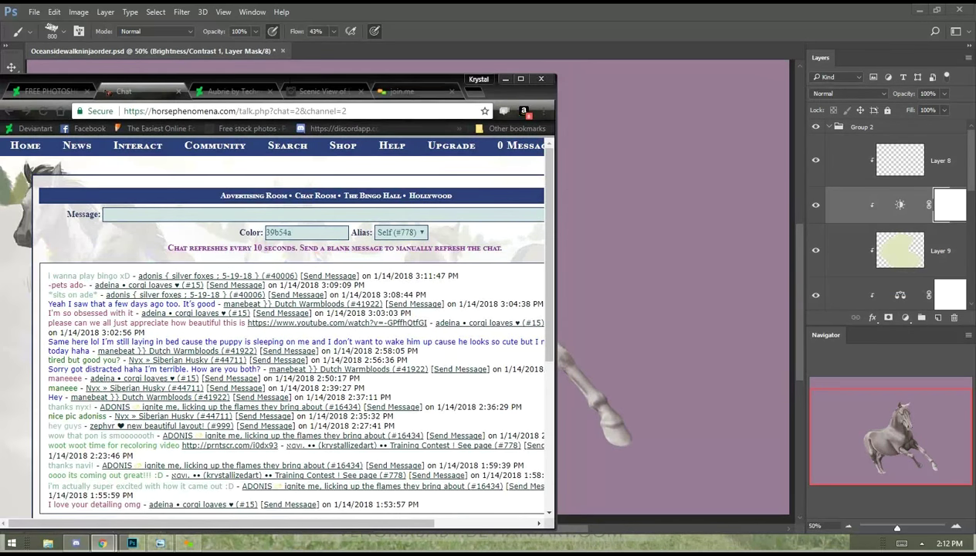
pyautogui.hotkey('ctrl', 'Tab')
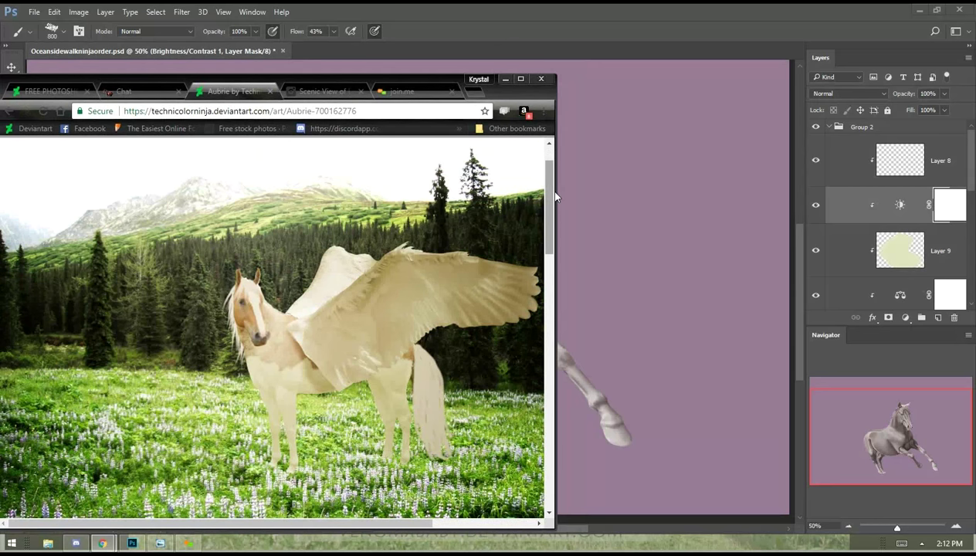
pyautogui.rightClick(348, 311)
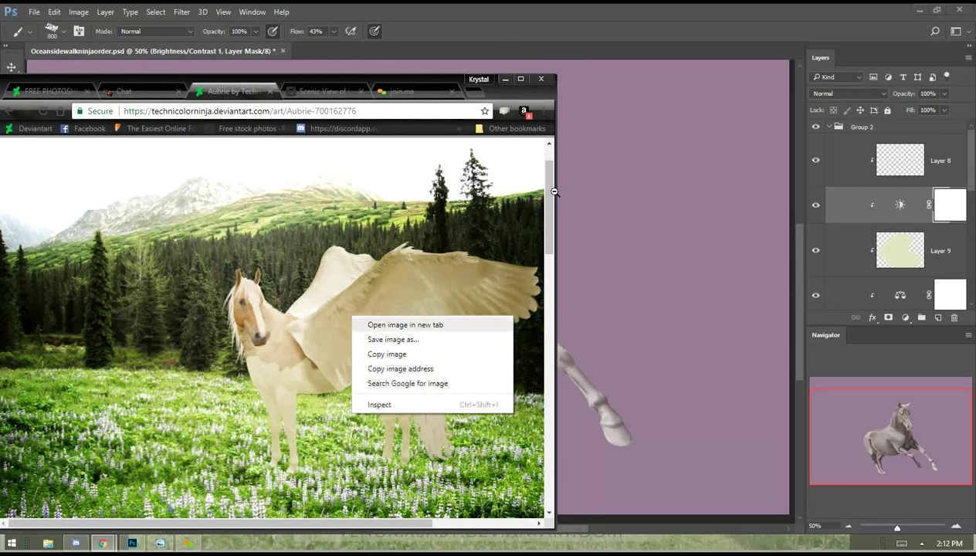
pyautogui.click(391, 353)
pyautogui.click(621, 239)
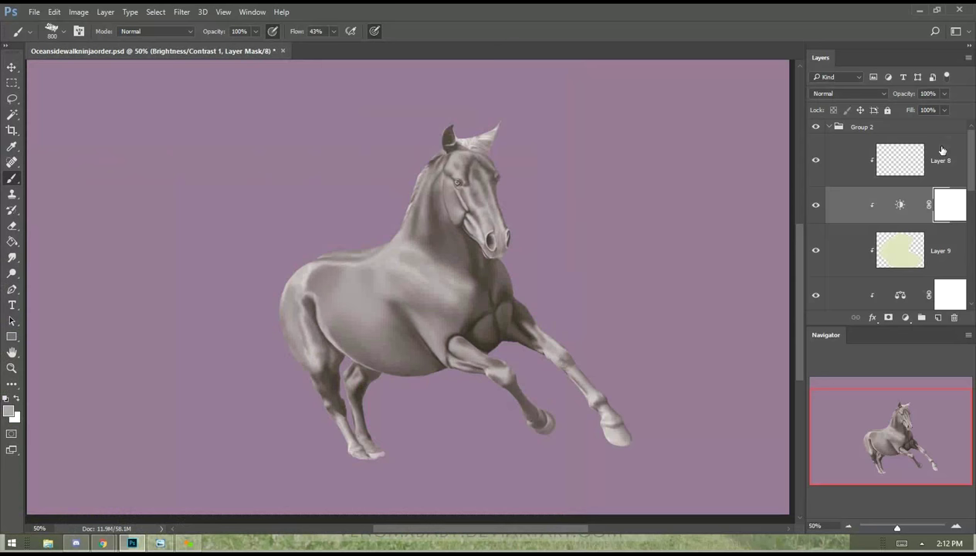
# Paste the winged horse image as a reference above Layer 8 and place it in the canvas's upper-left corner.
pyautogui.click(846, 160)
pyautogui.click(939, 318)
pyautogui.hotkey('ctrl', 'v')
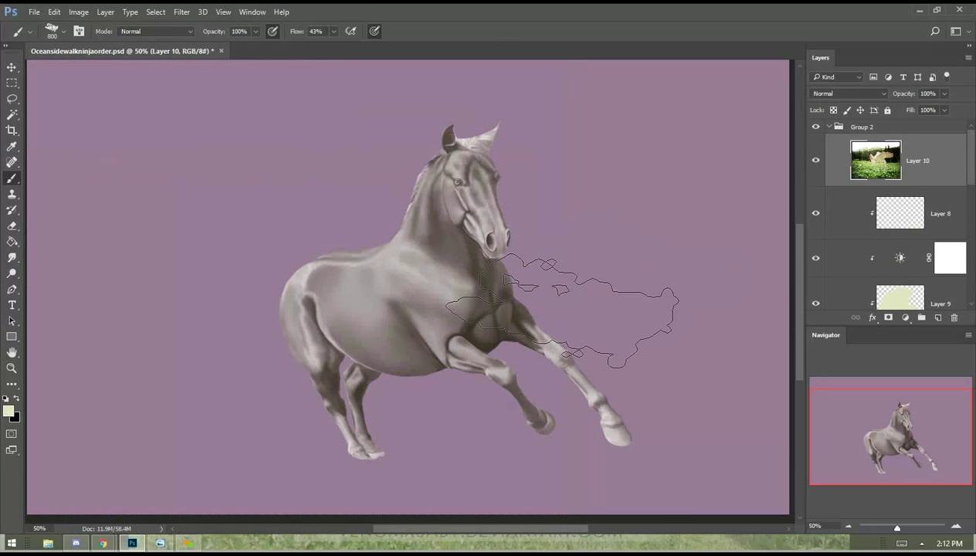
pyautogui.click(11, 67)
pyautogui.moveTo(296, 188); pyautogui.dragTo(172, 116)
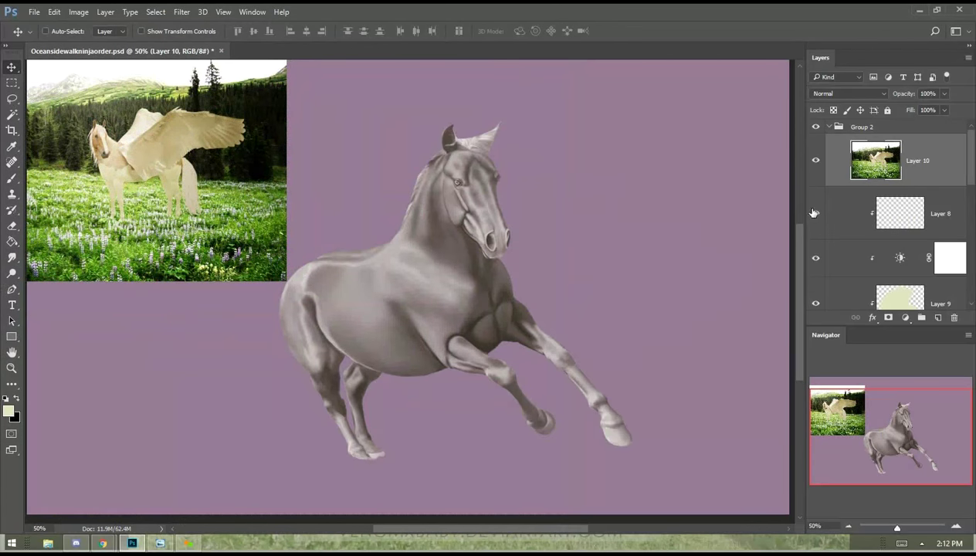
# Hide the purple backdrop to reveal the coastal landscape behind the horse, and check the Color Balance adjustment's visibility.
pyautogui.moveTo(969, 169)
pyautogui.mouseDown()
pyautogui.moveTo(968, 303)
pyautogui.moveTo(963, 185)
pyautogui.mouseUp()
pyautogui.click(816, 269)
pyautogui.click(816, 286)
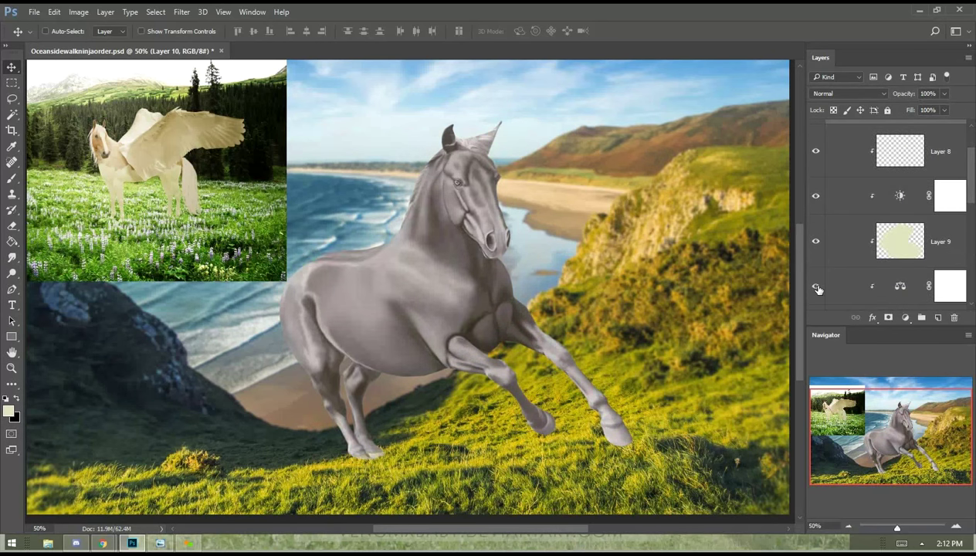
# Set the Color Balance midtones to Cyan-Red +18, Magenta-Green +37 and Yellow-Blue -3.
pyautogui.doubleClick(896, 286)
pyautogui.moveTo(808, 341); pyautogui.dragTo(823, 341)
pyautogui.moveTo(821, 299)
pyautogui.mouseDown()
pyautogui.moveTo(798, 301)
pyautogui.moveTo(835, 325)
pyautogui.moveTo(786, 301)
pyautogui.moveTo(825, 303)
pyautogui.mouseUp()
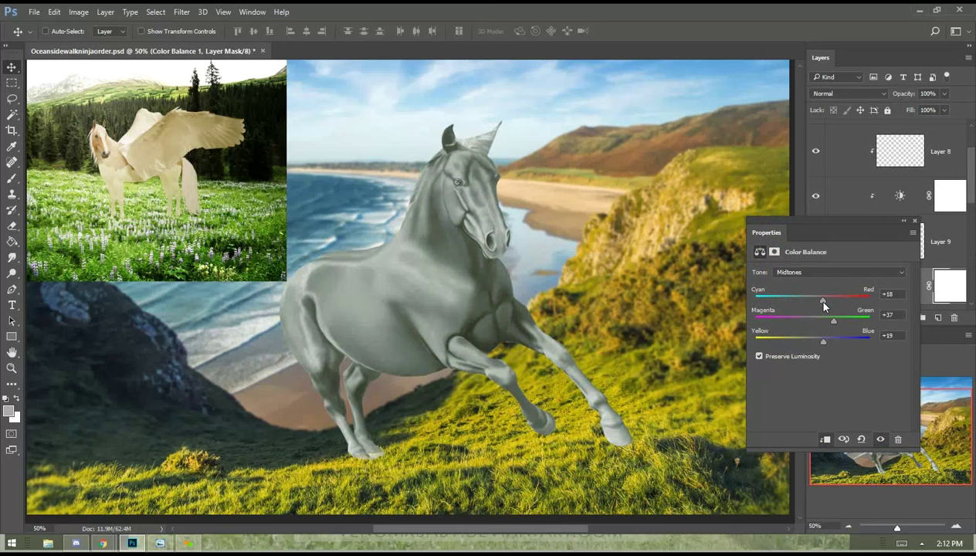
pyautogui.moveTo(824, 340); pyautogui.dragTo(805, 340)
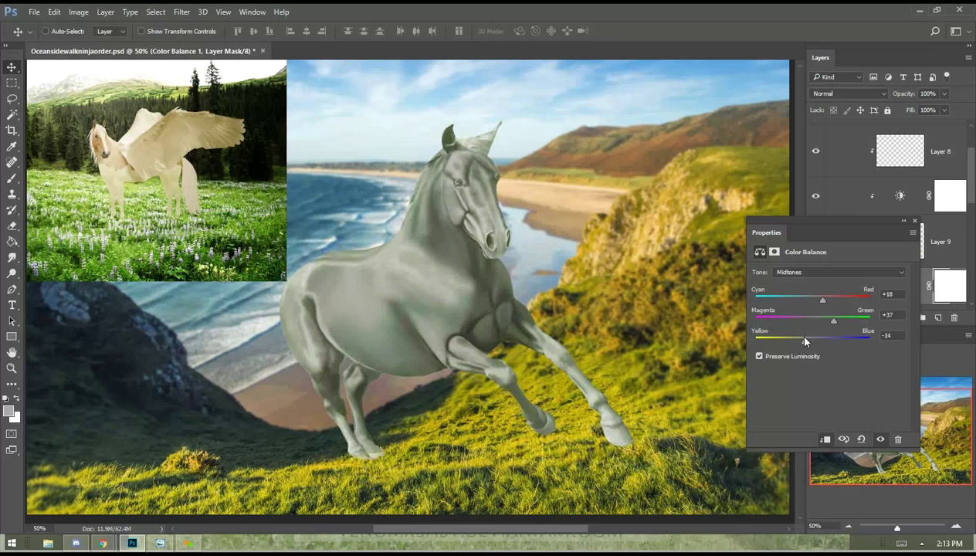
pyautogui.click(915, 221)
# Lower the Color Balance adjustment's opacity to 61% and set the pale yellow-green layer's opacity to 24%.
pyautogui.click(944, 93)
pyautogui.moveTo(947, 108); pyautogui.dragTo(923, 111)
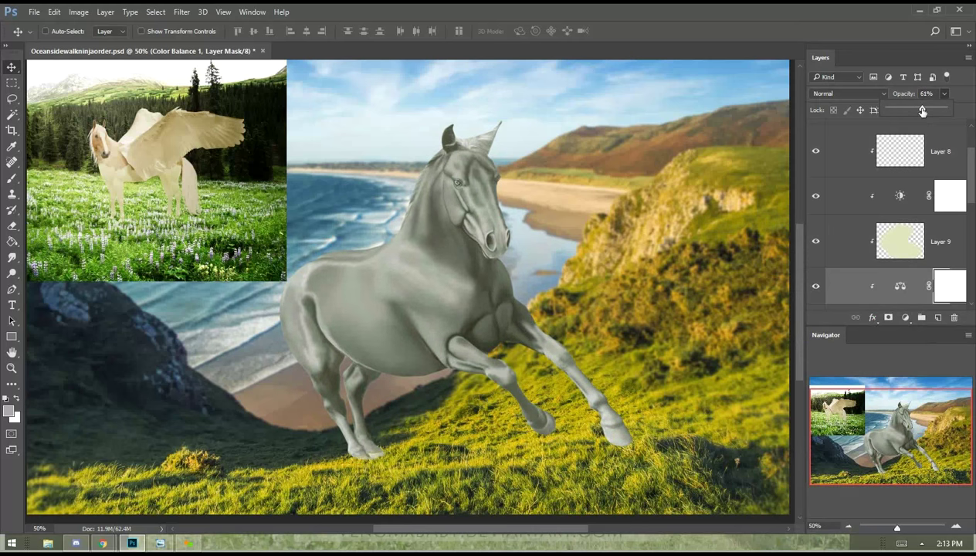
pyautogui.click(893, 241)
pyautogui.click(944, 93)
pyautogui.moveTo(937, 106); pyautogui.dragTo(925, 112)
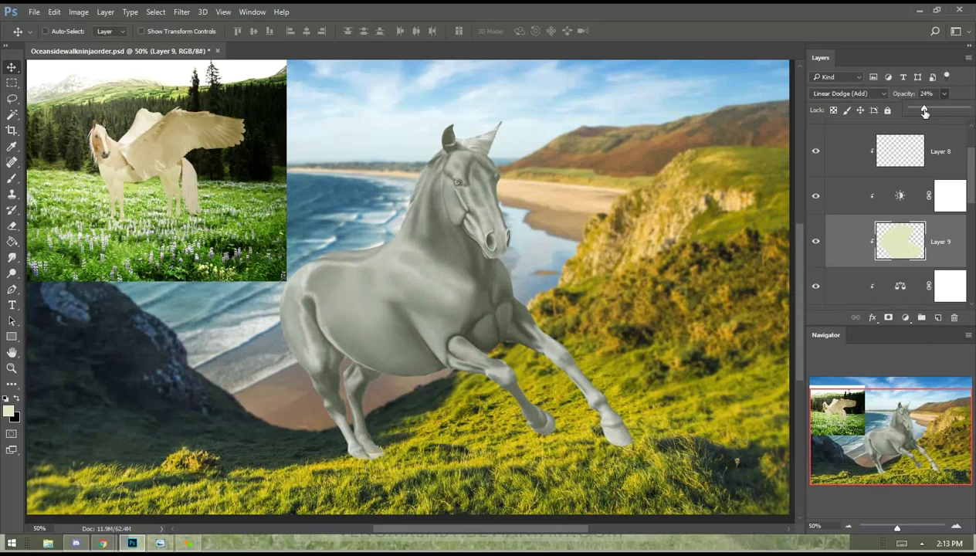
# Review the Color Balance midtone settings and raise the adjustment's opacity to 100%.
pyautogui.doubleClick(901, 286)
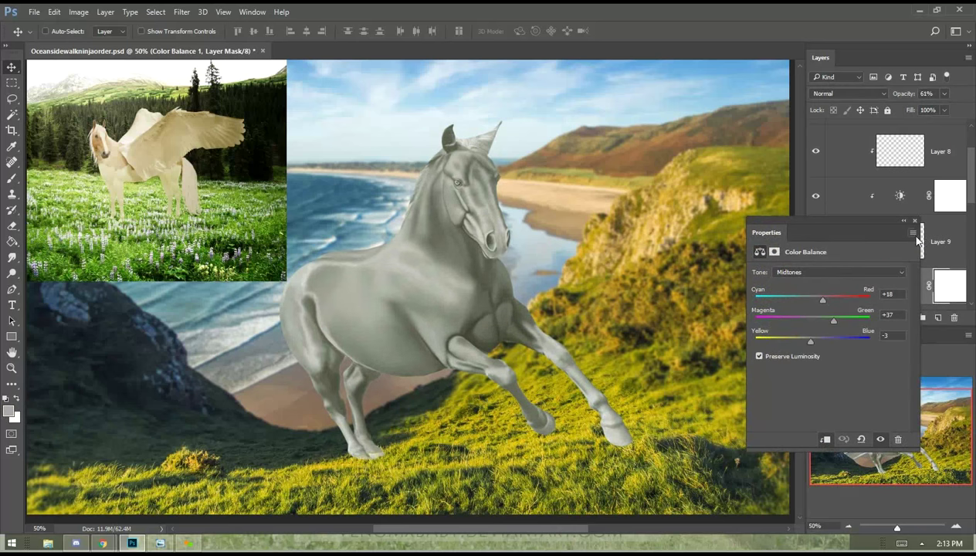
pyautogui.click(914, 221)
pyautogui.click(943, 94)
pyautogui.moveTo(934, 109); pyautogui.dragTo(974, 114)
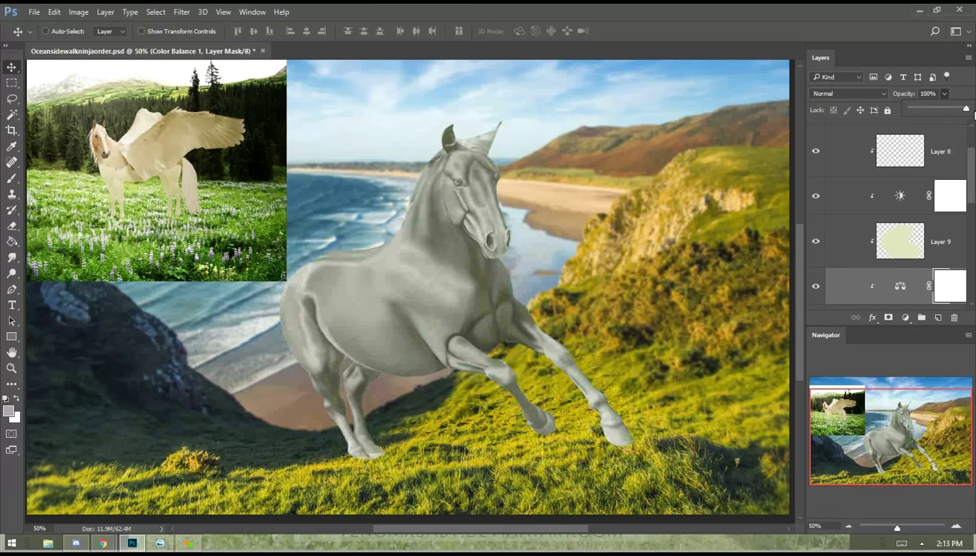
# Add a clipped layer above the Brightness/Contrast adjustment and choose a light pink foreground colour.
pyautogui.moveTo(595, 227); pyautogui.dragTo(619, 203)
pyautogui.moveTo(556, 222); pyautogui.dragTo(565, 226)
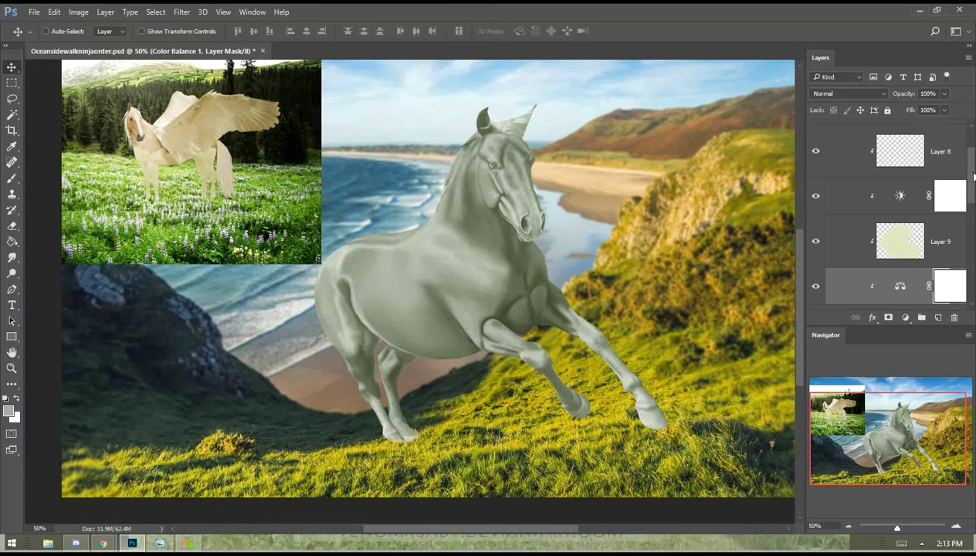
pyautogui.scroll(2, 975, 166)
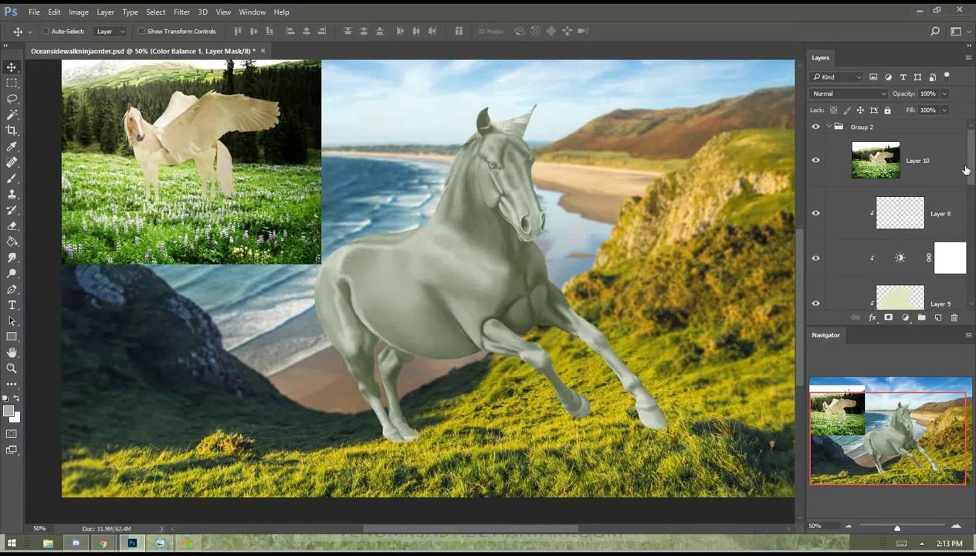
pyautogui.click(949, 258)
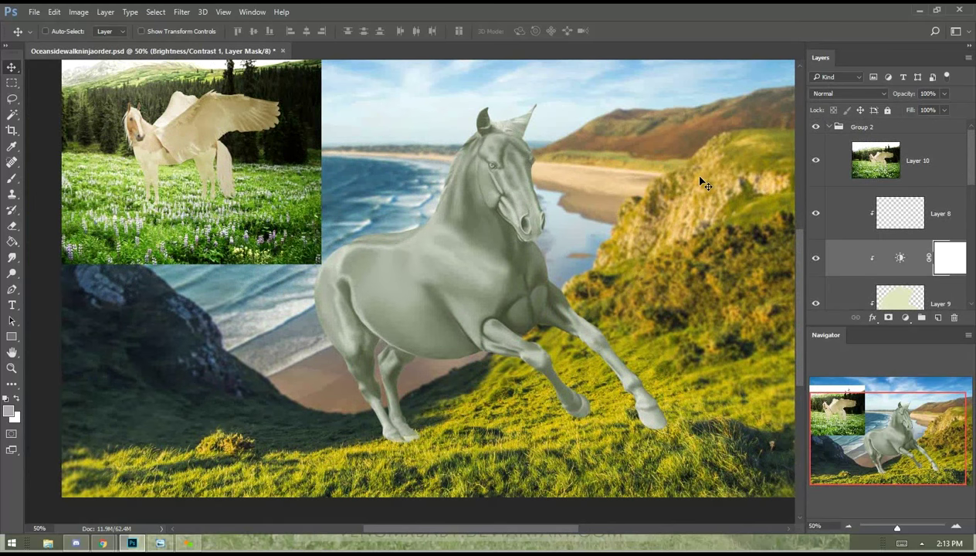
pyautogui.click(938, 317)
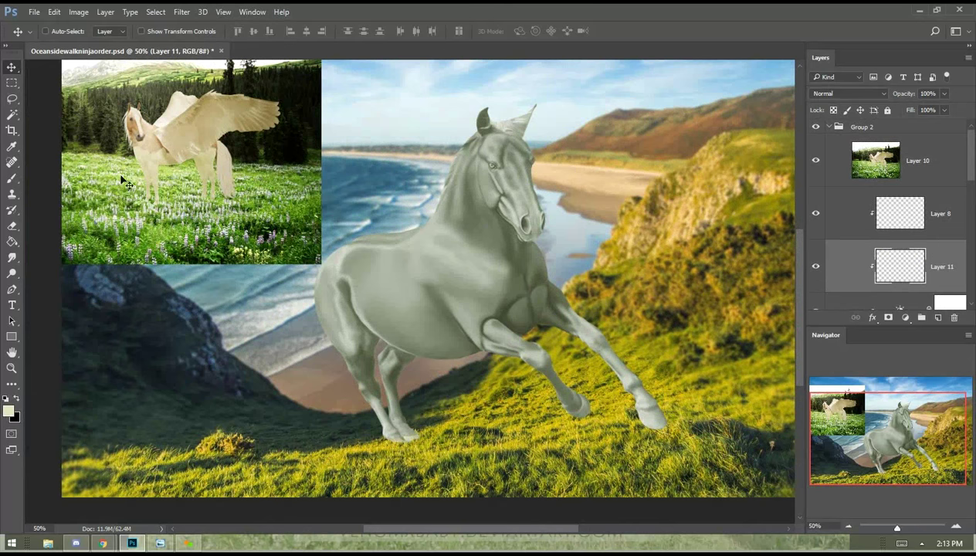
pyautogui.press('i')
pyautogui.click(9, 410)
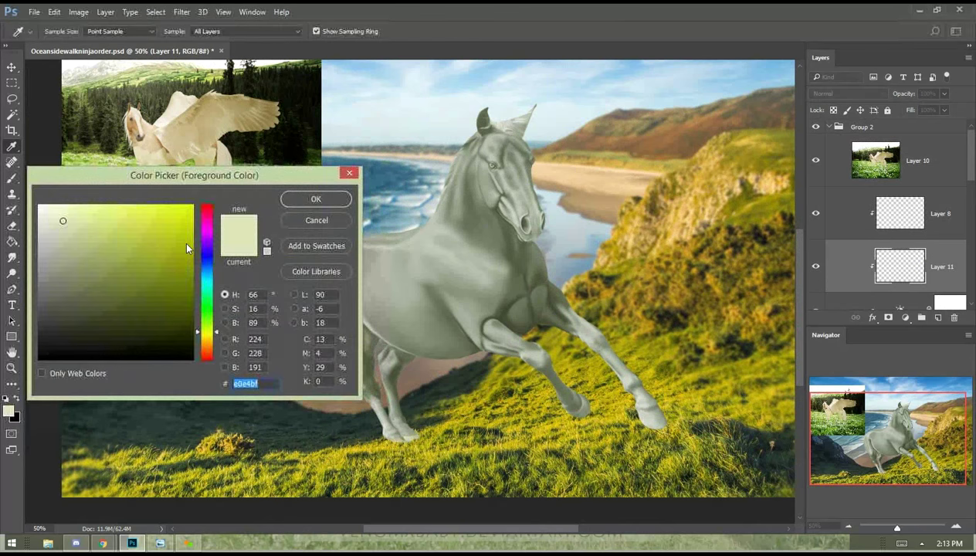
pyautogui.moveTo(207, 347); pyautogui.dragTo(207, 355)
pyautogui.click(79, 226)
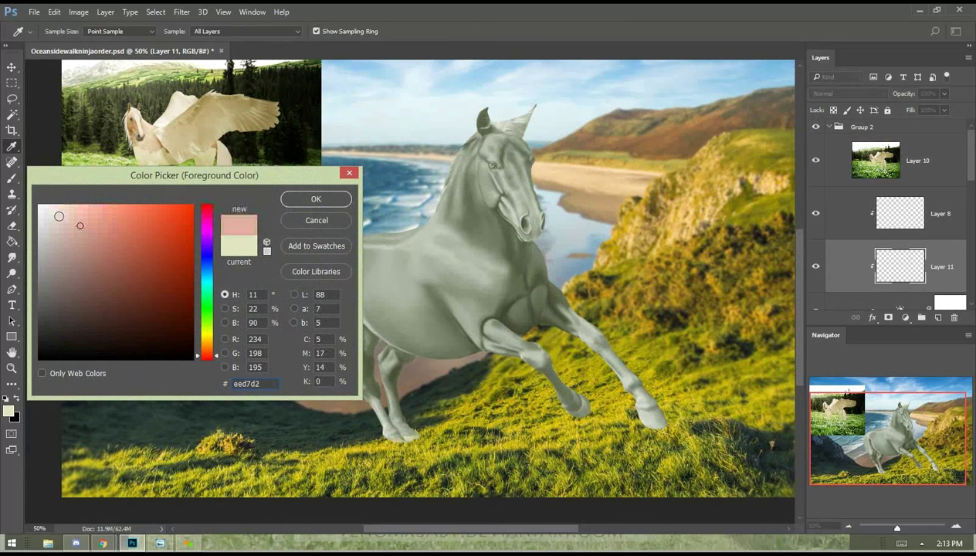
pyautogui.moveTo(59, 216); pyautogui.dragTo(71, 222)
pyautogui.click(316, 199)
# Reduce the brush to 125 px and paint light pink on the horse's chest and the flank between its hind legs.
pyautogui.press('b')
pyautogui.press('[')
pyautogui.press('[')
pyautogui.press('[')
pyautogui.press('[')
pyautogui.press('[')
pyautogui.press('[')
pyautogui.press('[')
pyautogui.press('[')
pyautogui.press('[')
pyautogui.press('[')
pyautogui.moveTo(516, 313)
pyautogui.mouseDown()
pyautogui.moveTo(510, 324)
pyautogui.moveTo(535, 309)
pyautogui.moveTo(522, 270)
pyautogui.mouseUp()
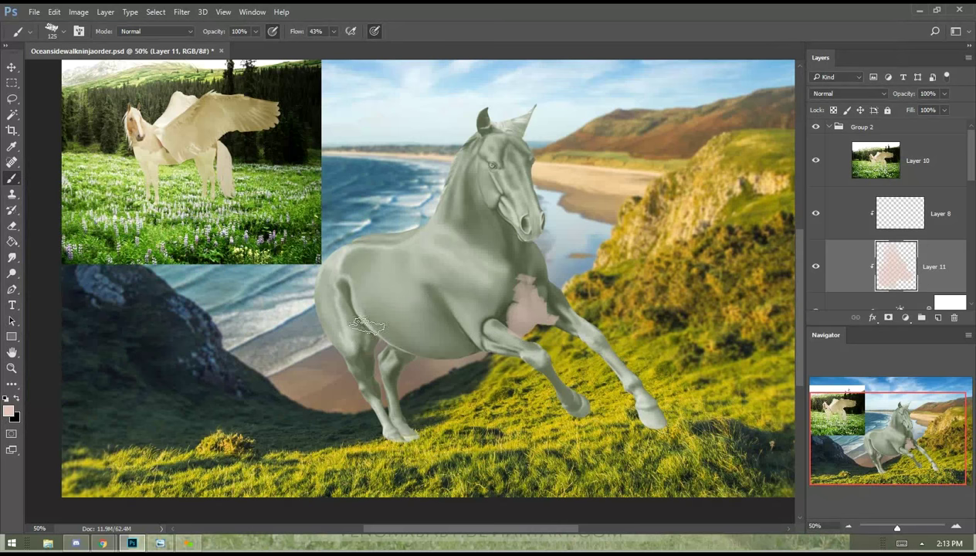
pyautogui.moveTo(397, 358)
pyautogui.mouseDown()
pyautogui.moveTo(388, 349)
pyautogui.moveTo(398, 351)
pyautogui.moveTo(369, 357)
pyautogui.moveTo(354, 293)
pyautogui.mouseUp()
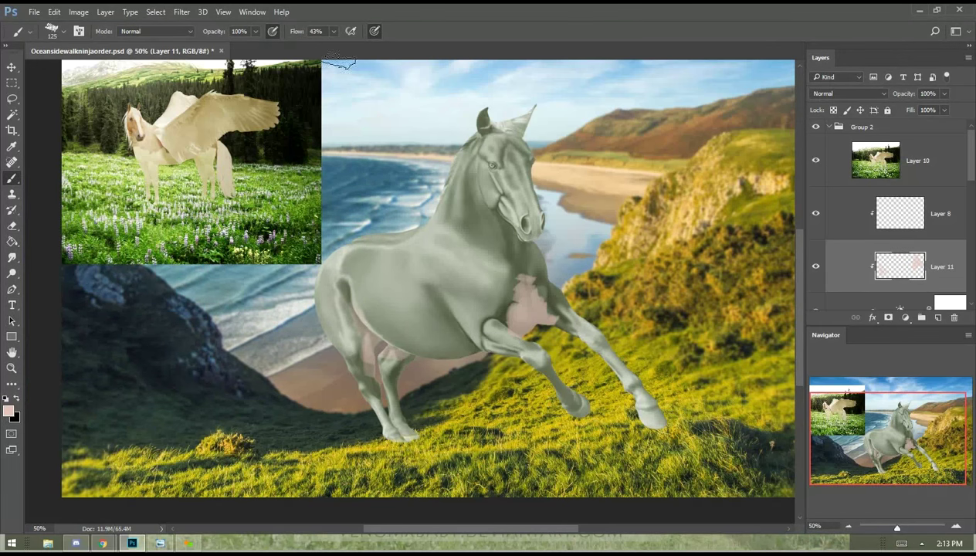
# Apply a Gaussian Blur with a 45.6-pixel radius to the light pink layer.
pyautogui.click(181, 11)
pyautogui.moveTo(208, 144)
pyautogui.click(163, 190)
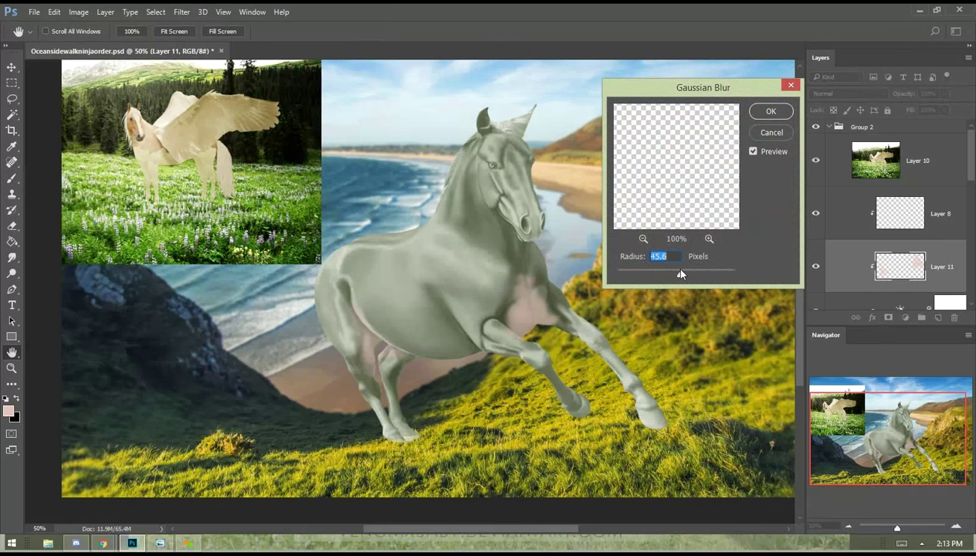
pyautogui.click(771, 111)
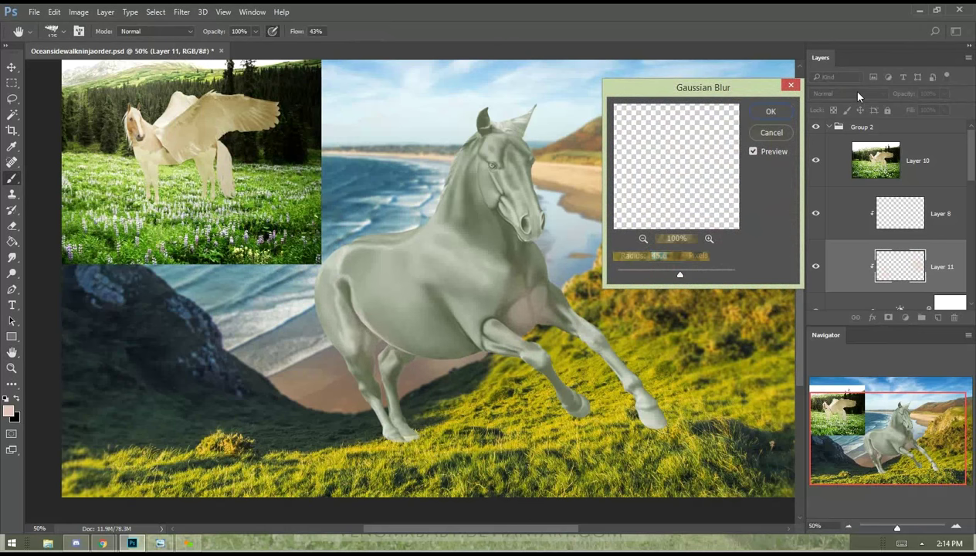
# Try blend modes from Dissolve through Lighten on the blurred pink layer.
pyautogui.click(856, 93)
pyautogui.click(826, 106)
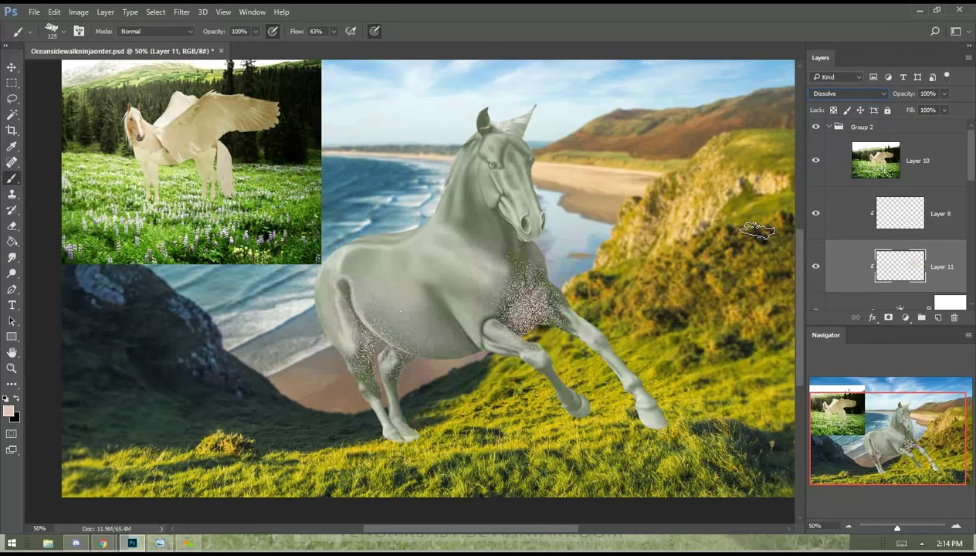
pyautogui.press('Down')
pyautogui.press('Down')
pyautogui.press('Down')
pyautogui.press('Down')
pyautogui.press('Down')
pyautogui.press('Down')
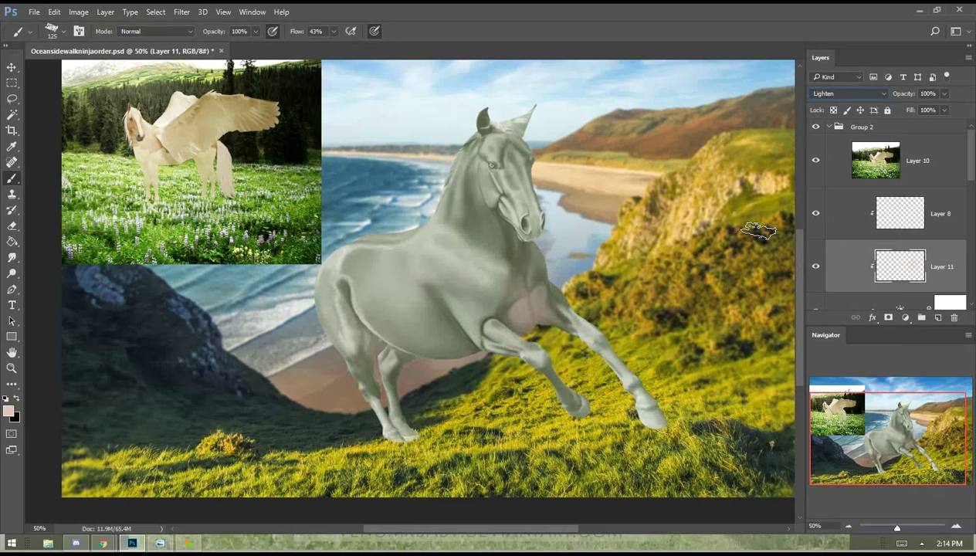
# Move the pink layer below the Brightness/Contrast adjustment and set its opacity to 100%.
pyautogui.click(942, 95)
pyautogui.moveTo(903, 111); pyautogui.dragTo(923, 117)
pyautogui.moveTo(935, 267)
pyautogui.mouseDown()
pyautogui.moveTo(924, 333)
pyautogui.moveTo(938, 267)
pyautogui.mouseUp()
pyautogui.click(943, 93)
pyautogui.moveTo(943, 108); pyautogui.dragTo(966, 109)
# Try further blend modes on the pink layer, including Color Dodge, Lighter Color and Soft Light.
pyautogui.click(849, 93)
pyautogui.click(830, 131)
pyautogui.press('Down')
pyautogui.press('Down')
pyautogui.press('Down')
pyautogui.press('Down')
pyautogui.press('Down')
pyautogui.press('Down')
pyautogui.press('Down')
pyautogui.press('Down')
pyautogui.press('Down')
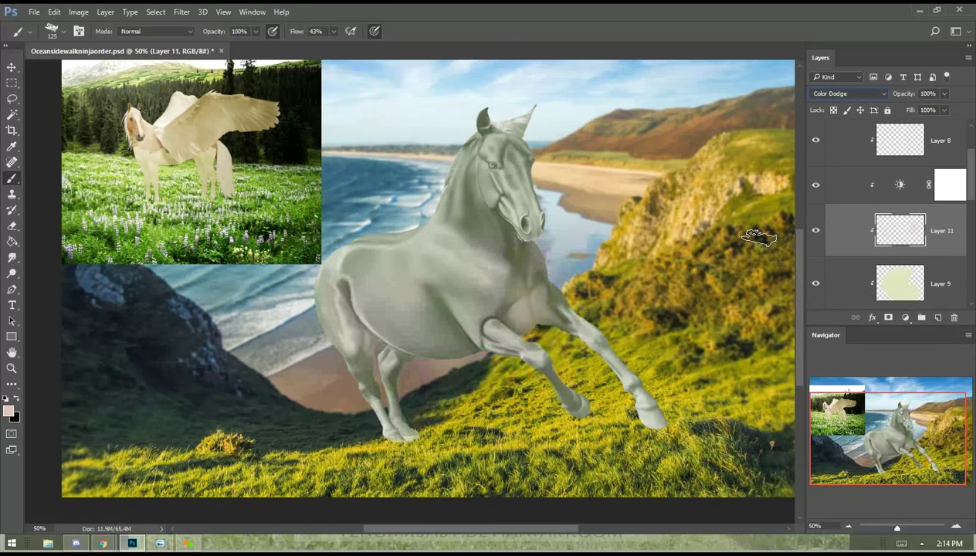
pyautogui.press('Down')
pyautogui.press('Down')
pyautogui.press('Down')
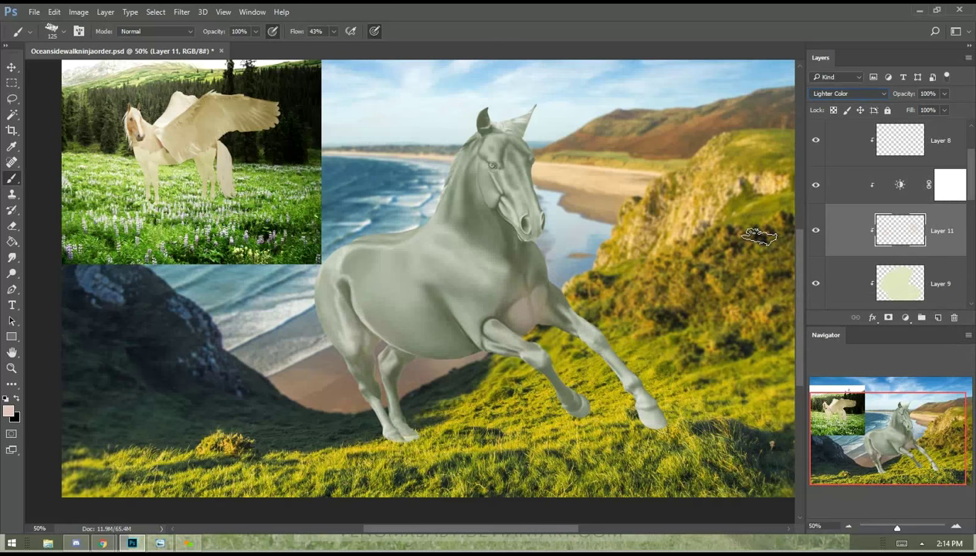
pyautogui.press('Up')
pyautogui.press('Up')
pyautogui.click(841, 92)
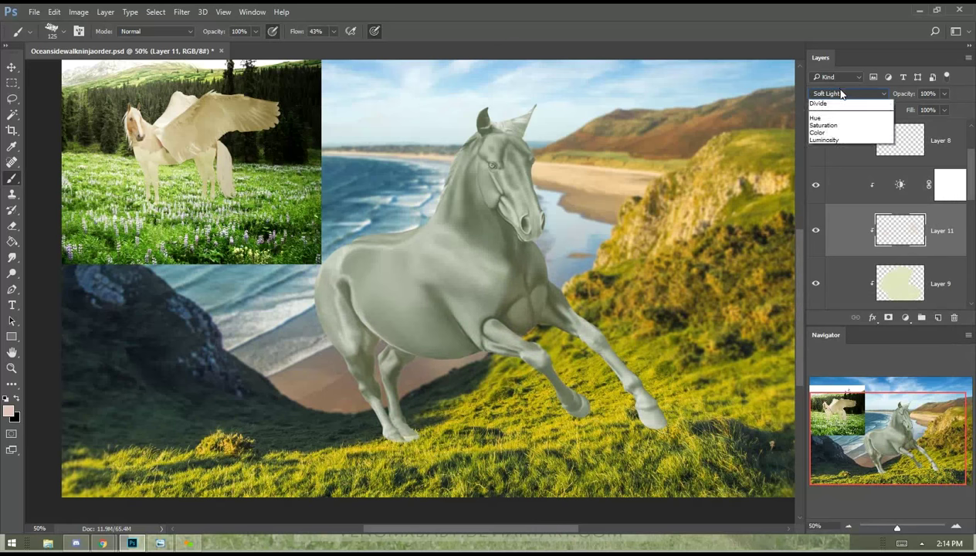
# Set the pink layer's blend mode to Pin Light and its opacity to 39%.
pyautogui.click(845, 95)
pyautogui.press('Down')
pyautogui.press('Down')
pyautogui.press('Down')
pyautogui.press('Down')
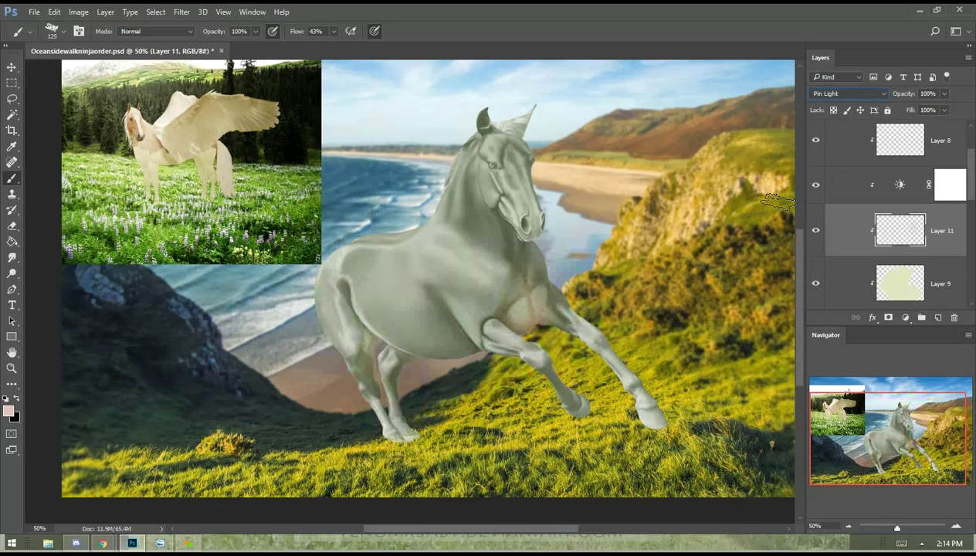
pyautogui.click(943, 93)
pyautogui.moveTo(921, 112); pyautogui.dragTo(894, 112)
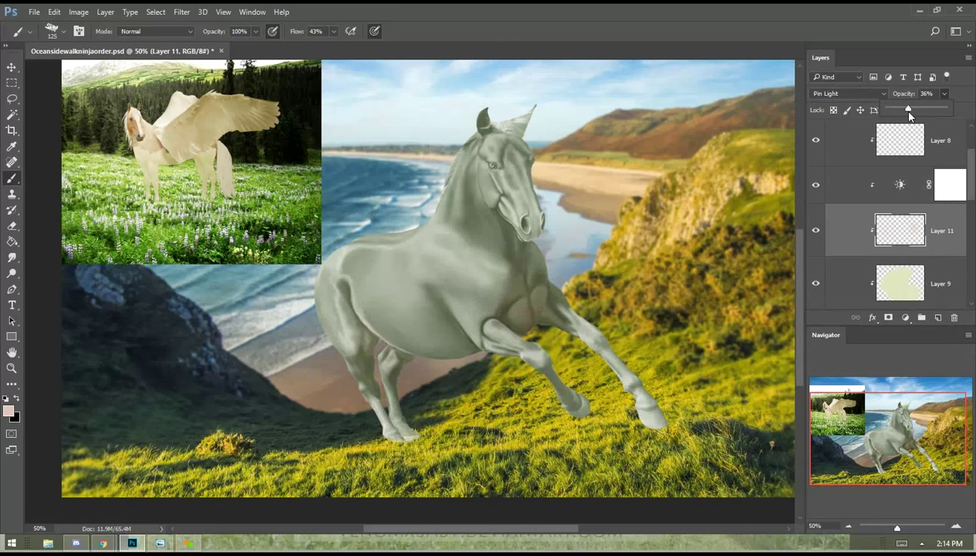
pyautogui.moveTo(912, 113); pyautogui.dragTo(910, 114)
# Add a new clipped layer directly above the Brightness/Contrast adjustment.
pyautogui.scroll(2, 975, 179)
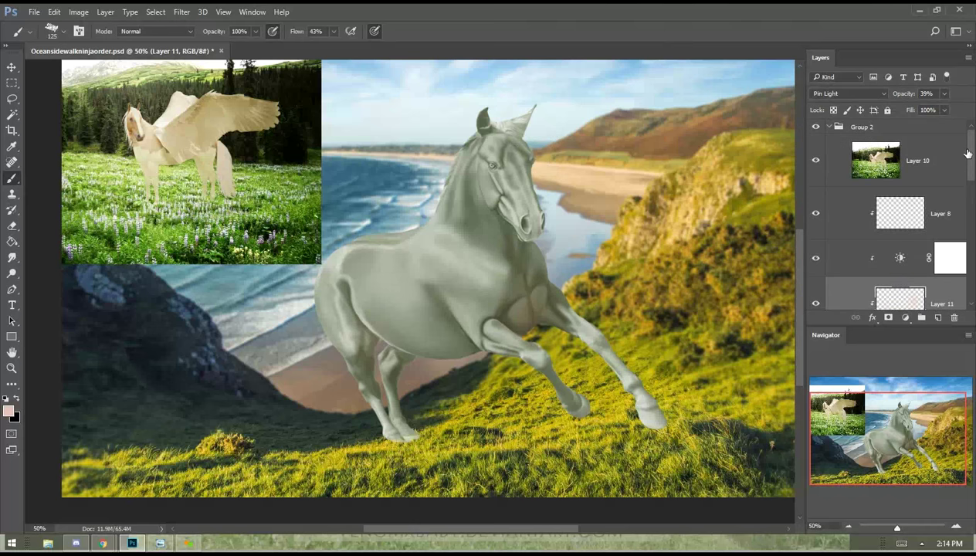
pyautogui.click(893, 250)
pyautogui.click(938, 318)
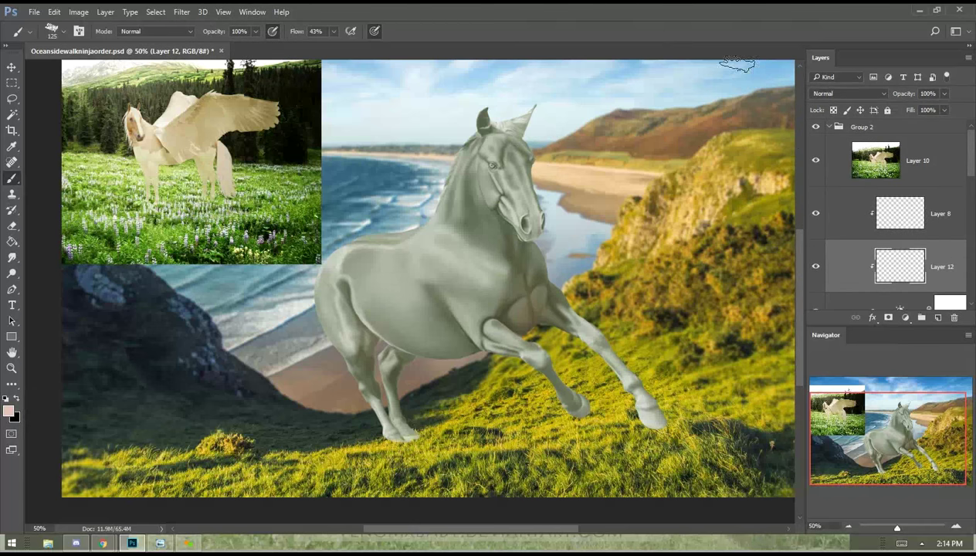
# Add a clipped Color Balance adjustment with midtones at red +49, magenta -17 and yellow -65.
pyautogui.click(905, 318)
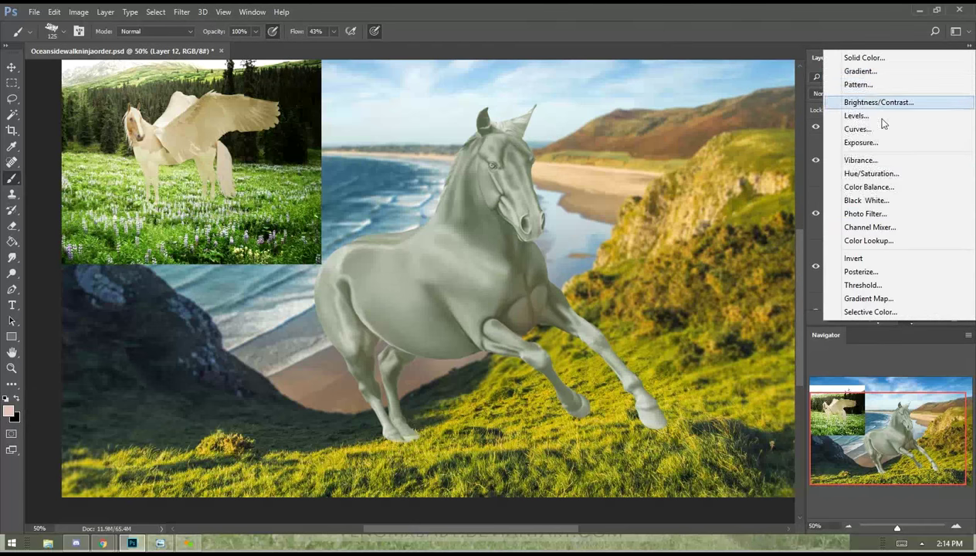
pyautogui.click(869, 186)
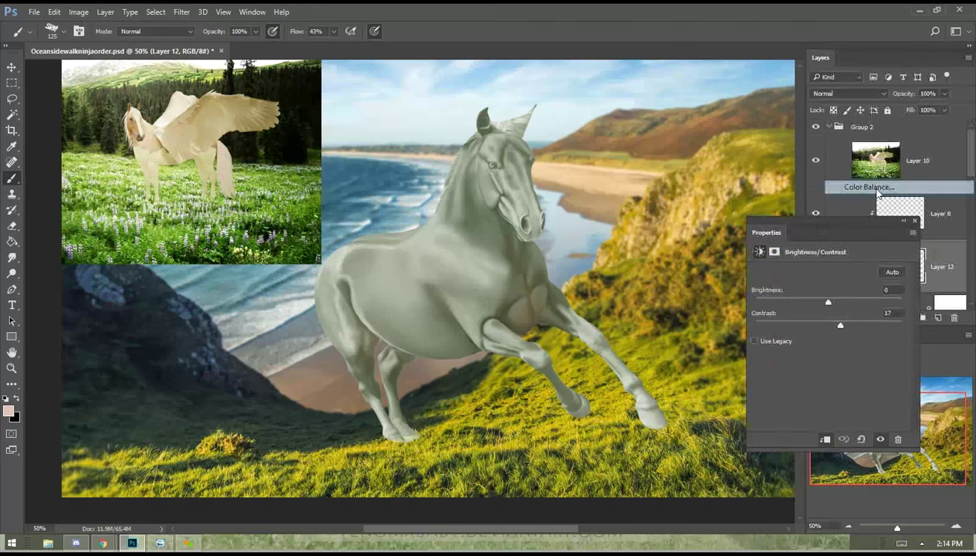
pyautogui.moveTo(804, 344); pyautogui.dragTo(776, 346)
pyautogui.moveTo(812, 300); pyautogui.dragTo(803, 323)
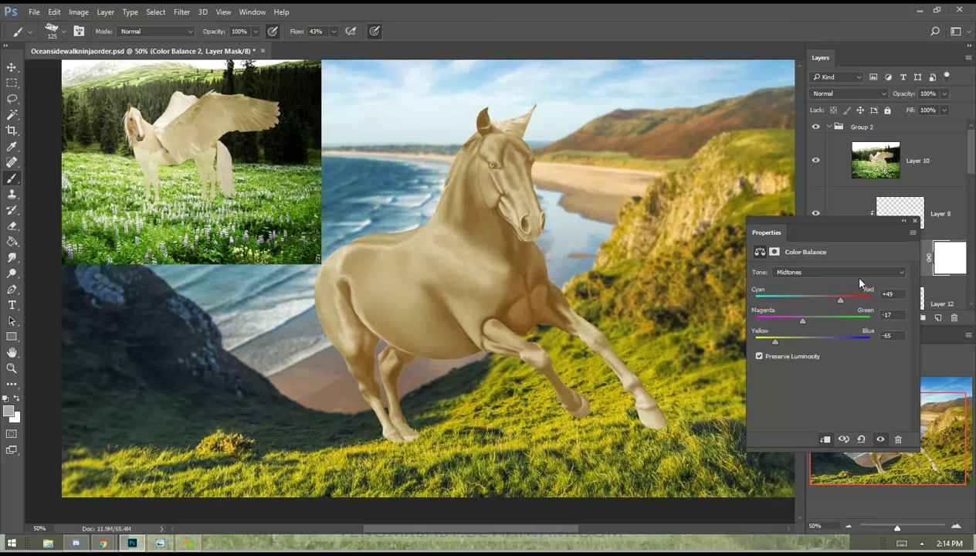
# Set the Color Balance shadows to red +13 and yellow -20.
pyautogui.click(814, 273)
pyautogui.moveTo(812, 341); pyautogui.dragTo(803, 342)
pyautogui.moveTo(804, 344); pyautogui.dragTo(799, 344)
pyautogui.moveTo(812, 300); pyautogui.dragTo(823, 303)
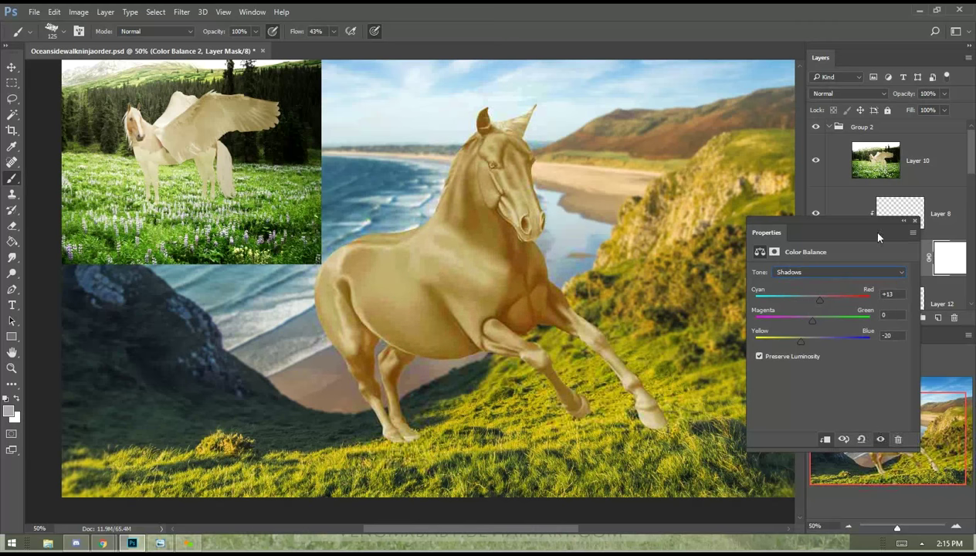
pyautogui.click(915, 221)
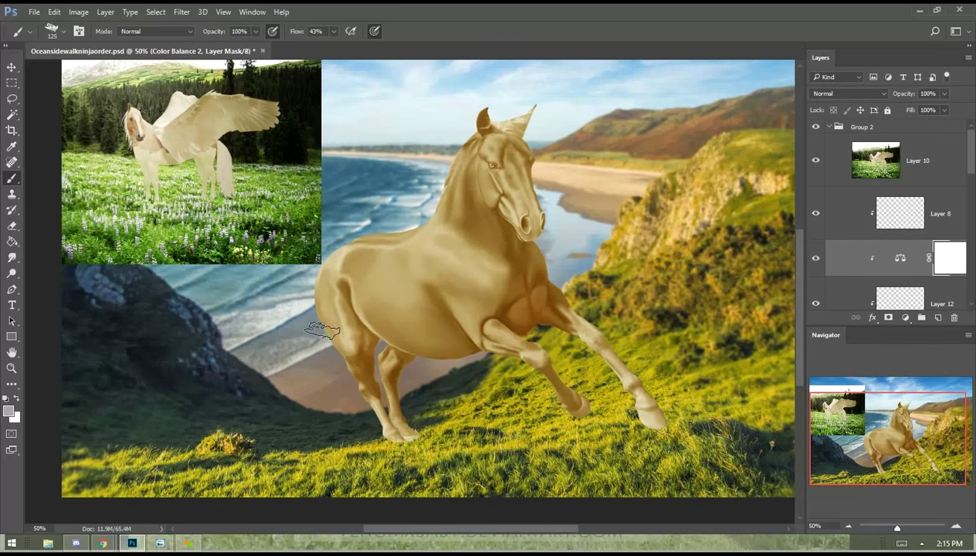
# Paint black on the Color Balance mask over the horse's legs, belly and lower chest, reducing the brush to 45 px.
pyautogui.press('d')
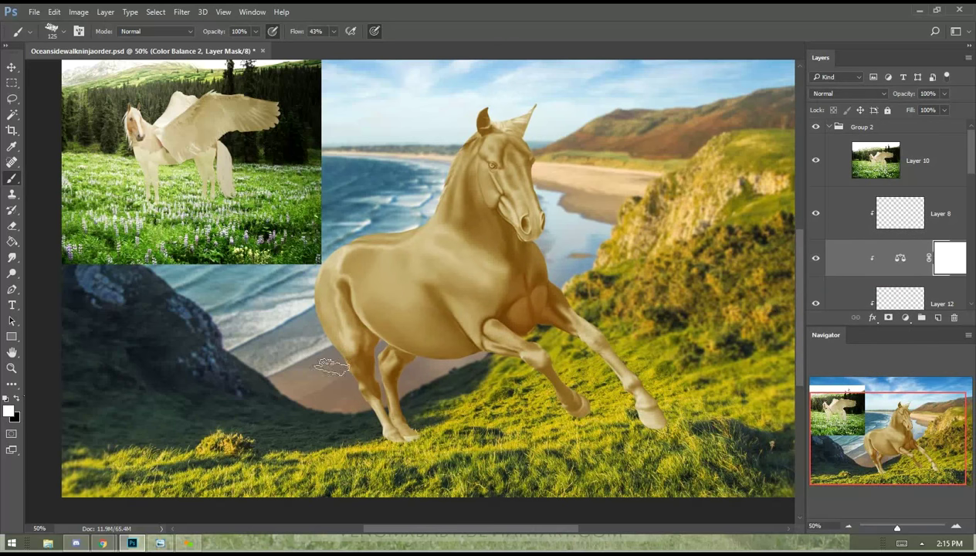
pyautogui.press('x')
pyautogui.moveTo(370, 367)
pyautogui.mouseDown()
pyautogui.moveTo(355, 413)
pyautogui.moveTo(334, 404)
pyautogui.moveTo(369, 431)
pyautogui.moveTo(386, 422)
pyautogui.moveTo(376, 398)
pyautogui.moveTo(319, 325)
pyautogui.moveTo(462, 331)
pyautogui.moveTo(487, 318)
pyautogui.moveTo(455, 316)
pyautogui.moveTo(479, 315)
pyautogui.moveTo(495, 300)
pyautogui.moveTo(514, 310)
pyautogui.moveTo(570, 292)
pyautogui.moveTo(459, 353)
pyautogui.moveTo(577, 322)
pyautogui.moveTo(531, 333)
pyautogui.moveTo(623, 337)
pyautogui.moveTo(642, 360)
pyautogui.moveTo(622, 380)
pyautogui.moveTo(647, 390)
pyautogui.moveTo(632, 384)
pyautogui.moveTo(675, 368)
pyautogui.moveTo(570, 388)
pyautogui.moveTo(582, 443)
pyautogui.moveTo(540, 428)
pyautogui.moveTo(580, 383)
pyautogui.moveTo(508, 334)
pyautogui.moveTo(373, 367)
pyautogui.moveTo(428, 346)
pyautogui.moveTo(359, 364)
pyautogui.moveTo(305, 321)
pyautogui.moveTo(341, 342)
pyautogui.moveTo(396, 345)
pyautogui.moveTo(444, 329)
pyautogui.moveTo(340, 332)
pyautogui.moveTo(382, 340)
pyautogui.moveTo(407, 323)
pyautogui.mouseUp()
pyautogui.press(']')
pyautogui.press('[')
pyautogui.press('[')
pyautogui.press('[')
pyautogui.press('[')
pyautogui.press('[')
pyautogui.press('[')
pyautogui.press('[')
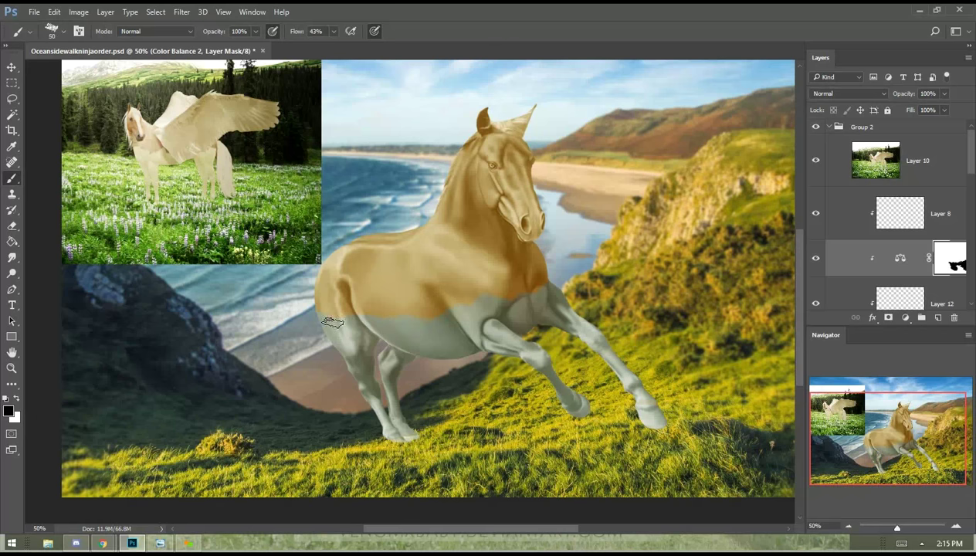
pyautogui.press('[')
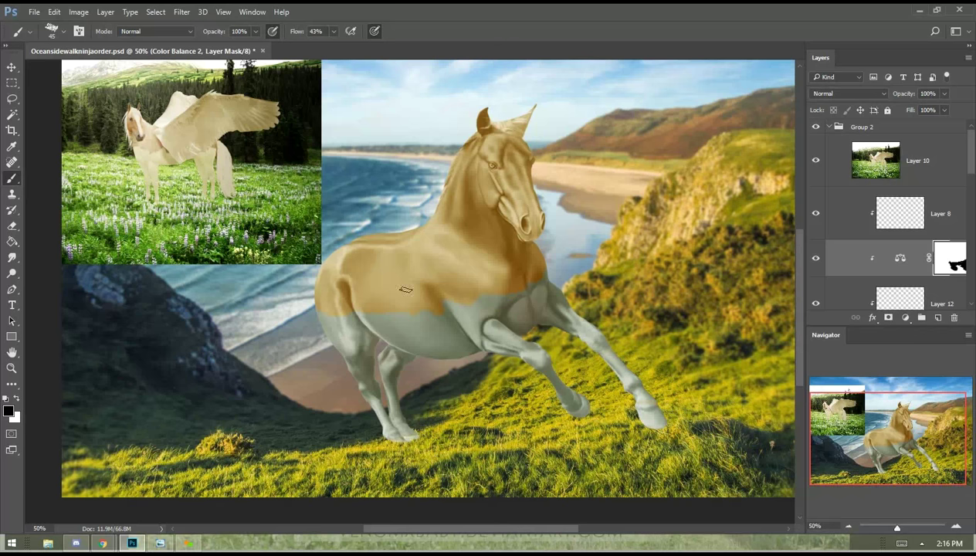
# Paint black on the Color Balance mask along the front of the horse's face to form a blaze.
pyautogui.moveTo(508, 247); pyautogui.dragTo(492, 242)
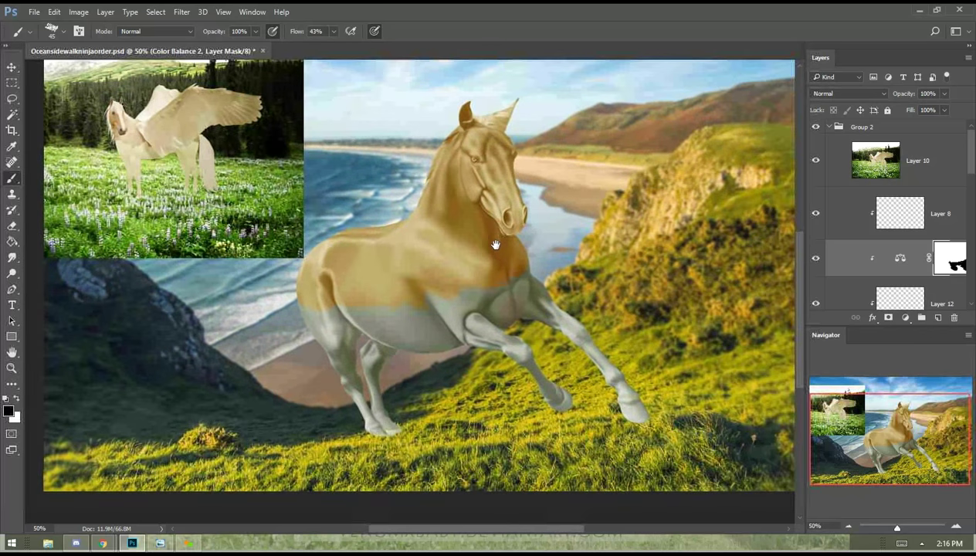
pyautogui.moveTo(437, 145); pyautogui.dragTo(442, 159)
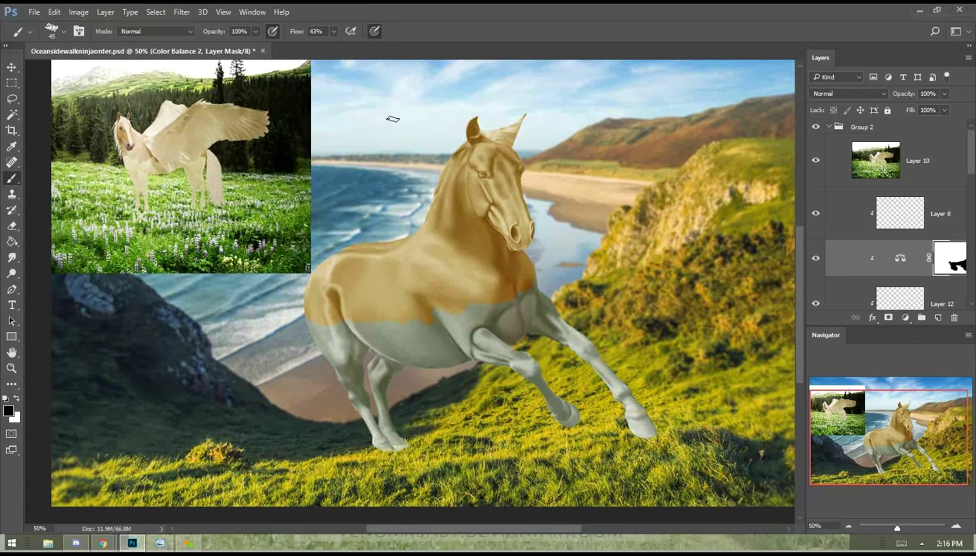
pyautogui.moveTo(509, 189)
pyautogui.mouseDown()
pyautogui.moveTo(496, 156)
pyautogui.moveTo(524, 224)
pyautogui.moveTo(520, 212)
pyautogui.mouseUp()
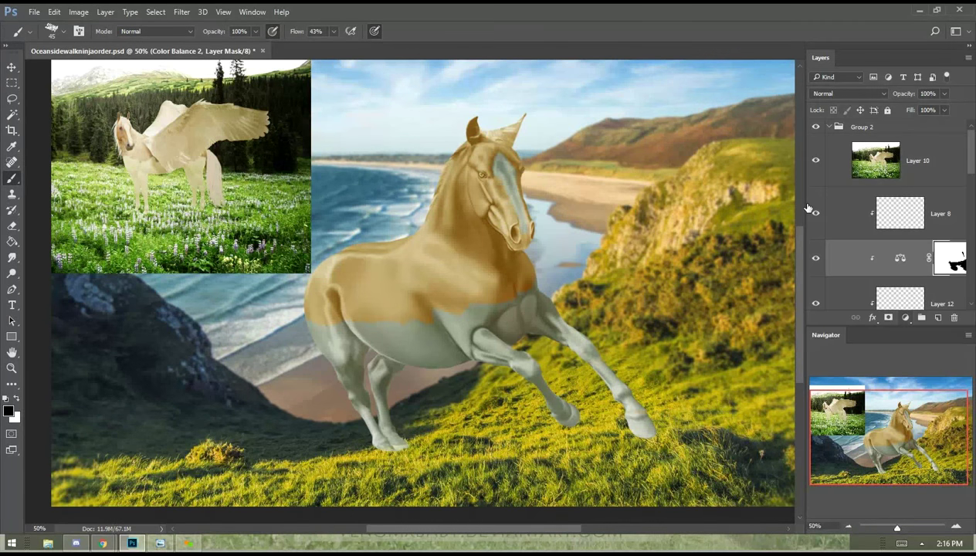
# Add a clipped Black & White adjustment with the Default preset and fill its mask with black.
pyautogui.click(905, 317)
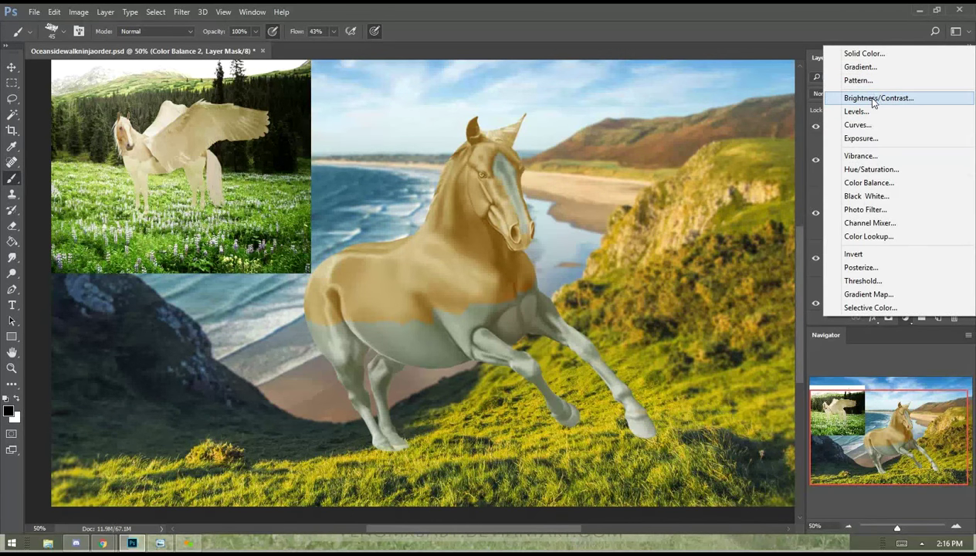
pyautogui.click(886, 198)
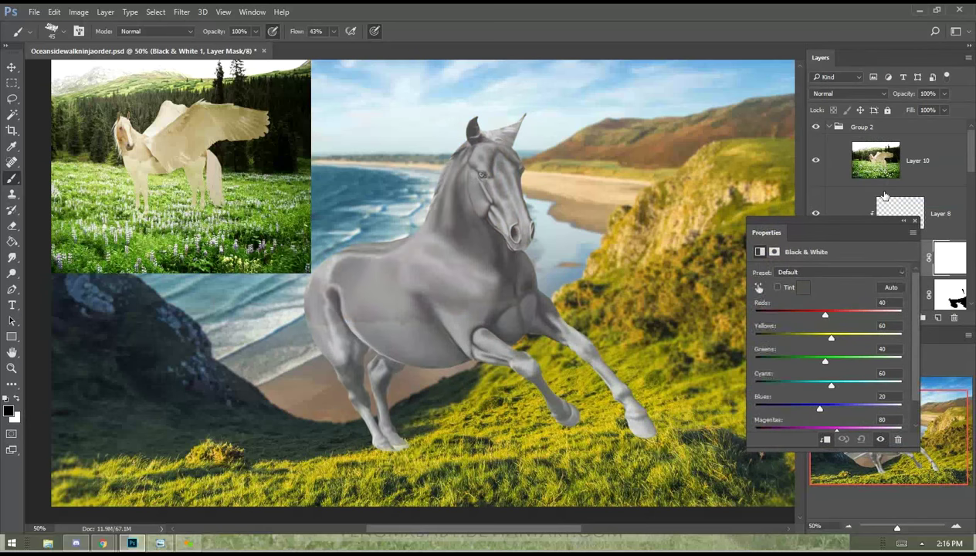
pyautogui.click(913, 222)
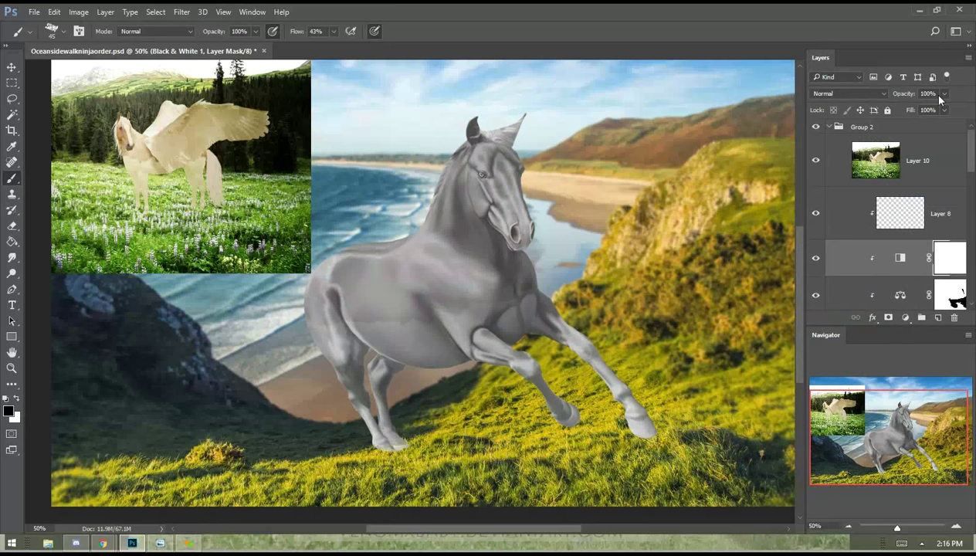
pyautogui.click(11, 241)
pyautogui.click(359, 348)
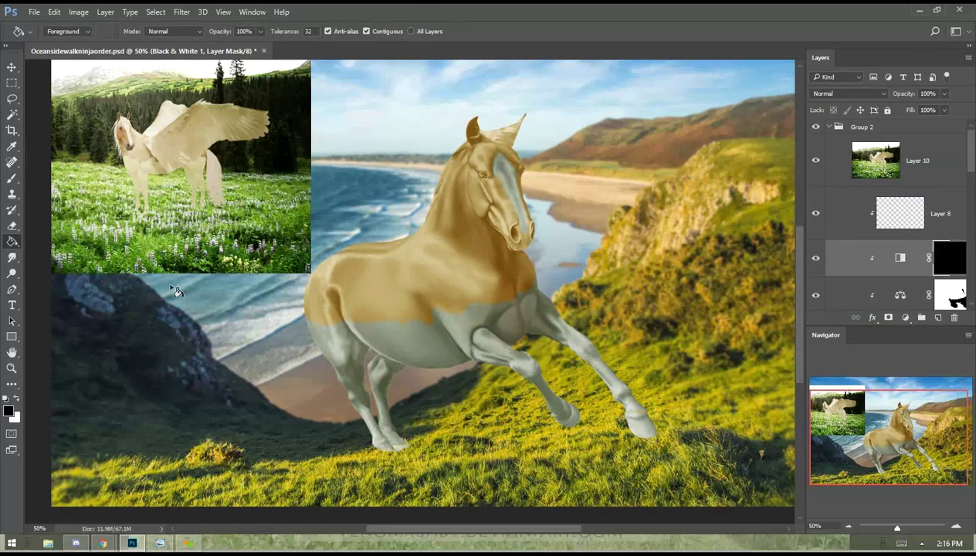
# Paint white on the Black & White mask over the horse's muzzle and nostrils.
pyautogui.click(11, 178)
pyautogui.click(17, 399)
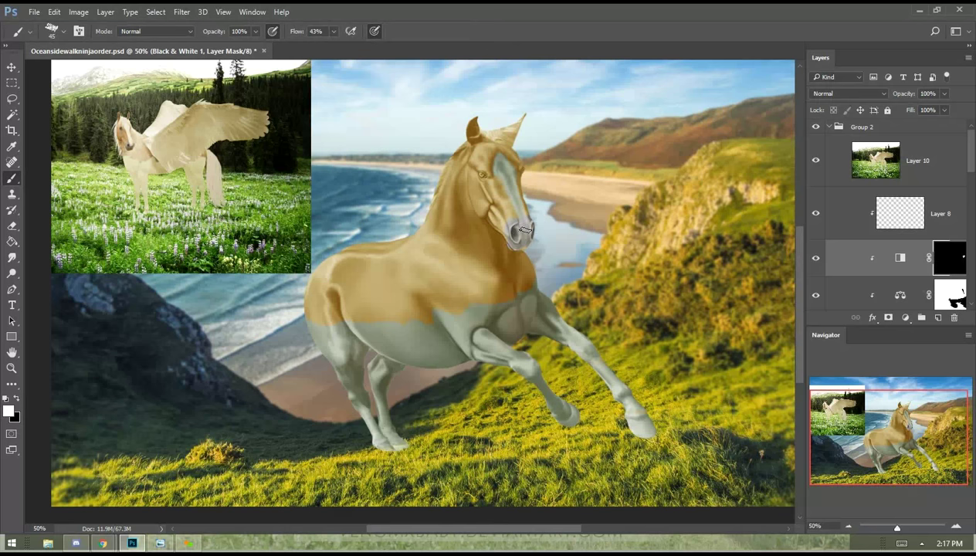
pyautogui.moveTo(506, 226); pyautogui.dragTo(513, 238)
# Reduce the brush to 9 px and paint white on the mask along the horse's lips and chin edge.
pyautogui.hotkey('ctrl', '+')
pyautogui.hotkey('ctrl', '+')
pyautogui.hotkey('ctrl', '+')
pyautogui.hotkey('ctrl', '+')
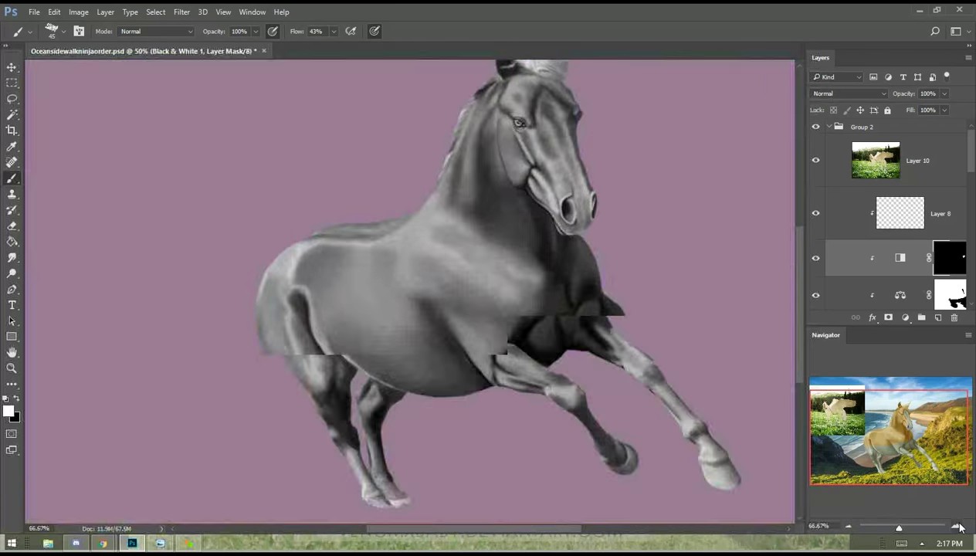
pyautogui.moveTo(765, 139); pyautogui.dragTo(518, 238)
pyautogui.moveTo(726, 70); pyautogui.dragTo(456, 279)
pyautogui.press('[')
pyautogui.press('[')
pyautogui.press('[')
pyautogui.press('[')
pyautogui.press('[')
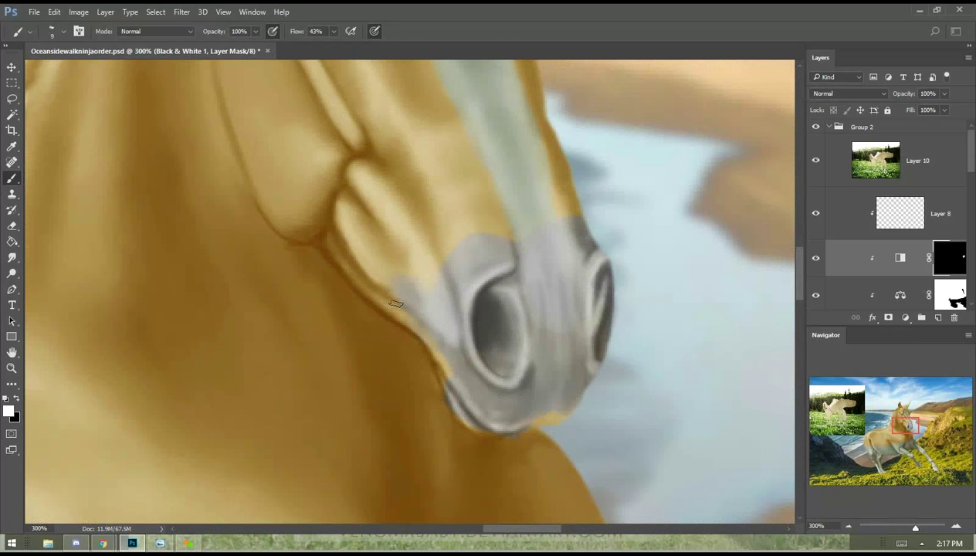
pyautogui.moveTo(392, 307); pyautogui.dragTo(439, 373)
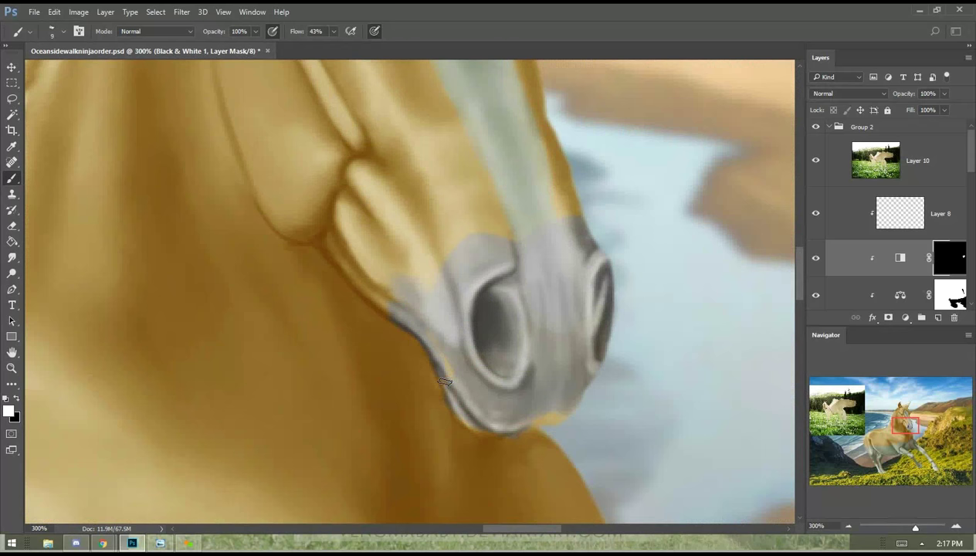
pyautogui.moveTo(431, 330); pyautogui.dragTo(449, 379)
pyautogui.moveTo(524, 429)
pyautogui.mouseDown()
pyautogui.moveTo(578, 404)
pyautogui.moveTo(545, 449)
pyautogui.mouseUp()
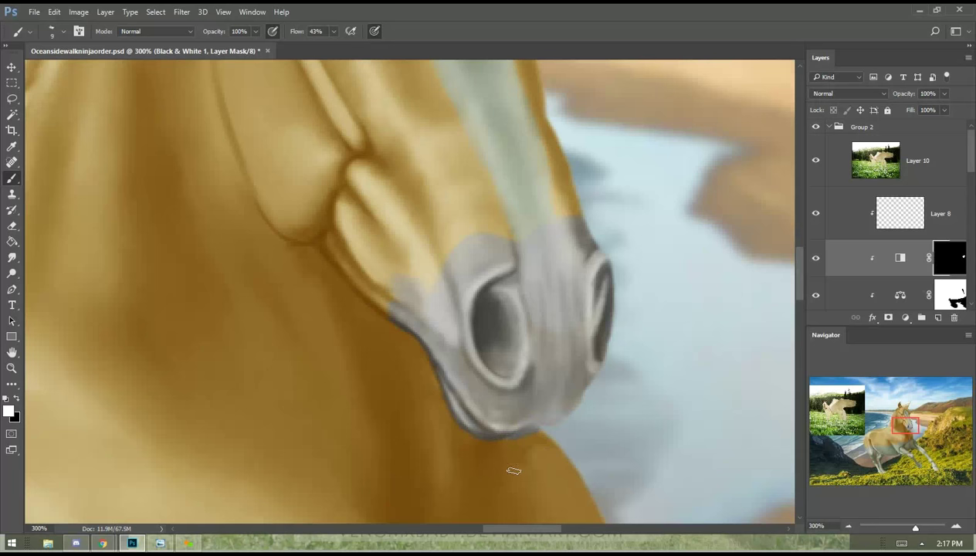
# Smudge the upper edge of the grey muzzle on the mask with a 20 px brush at 14% strength.
pyautogui.press('x')
pyautogui.press('x')
pyautogui.press('r')
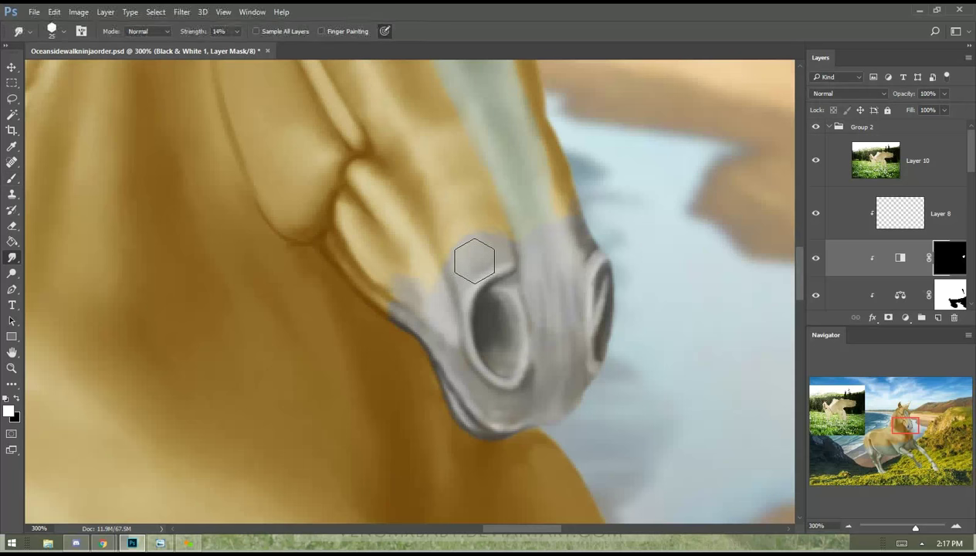
pyautogui.press('[')
pyautogui.press('[')
pyautogui.press('[')
pyautogui.press(']')
pyautogui.press(']')
pyautogui.moveTo(451, 253)
pyautogui.mouseDown()
pyautogui.moveTo(472, 216)
pyautogui.moveTo(451, 239)
pyautogui.moveTo(457, 252)
pyautogui.moveTo(497, 222)
pyautogui.moveTo(491, 216)
pyautogui.moveTo(490, 227)
pyautogui.moveTo(592, 234)
pyautogui.moveTo(596, 259)
pyautogui.moveTo(593, 242)
pyautogui.moveTo(609, 296)
pyautogui.mouseUp()
pyautogui.click(850, 527)
pyautogui.click(850, 528)
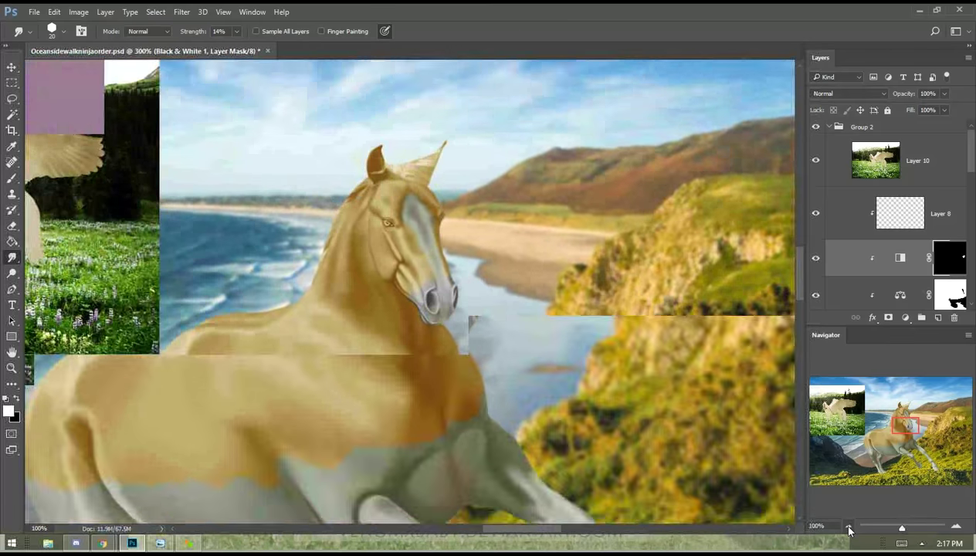
pyautogui.click(850, 528)
pyautogui.click(849, 527)
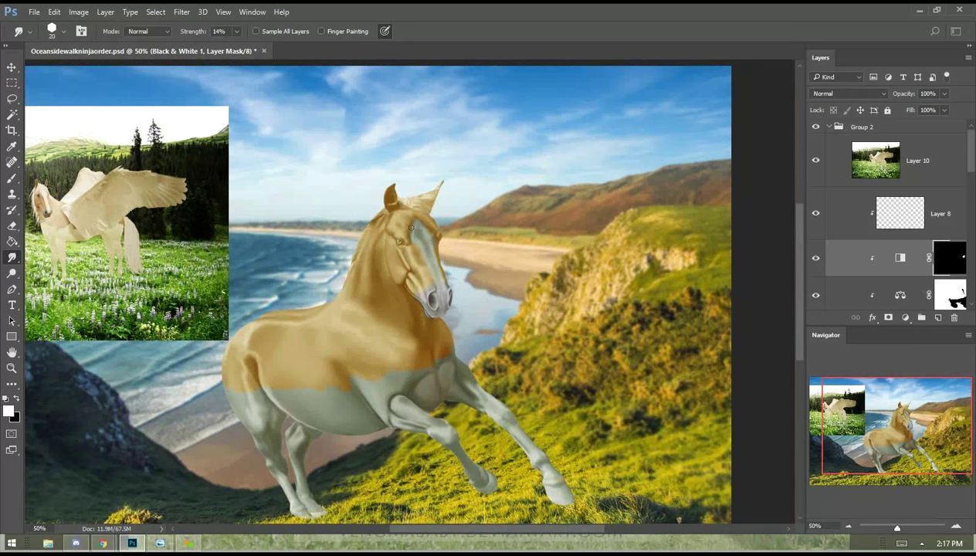
pyautogui.click(957, 527)
pyautogui.click(956, 527)
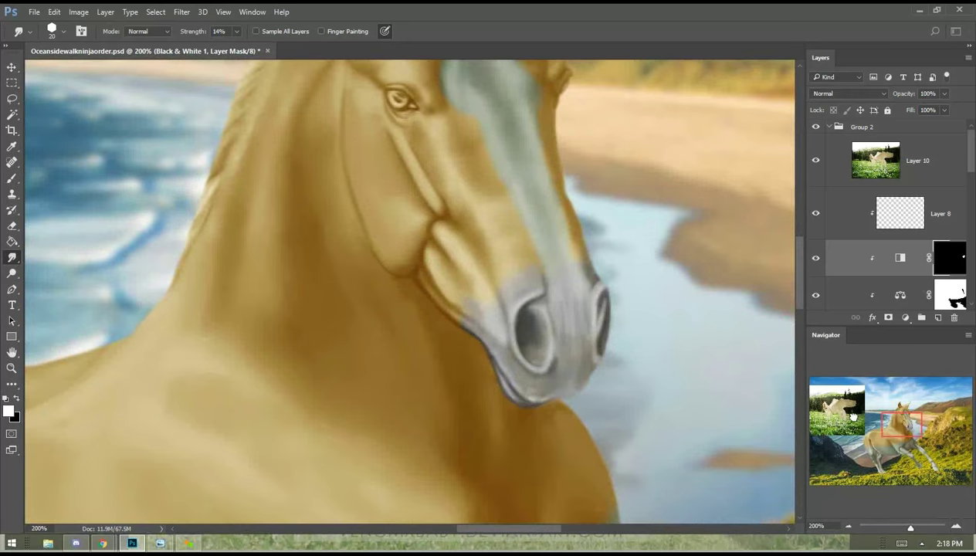
# Check the palomino reference's muzzle and paint black on the Black & White mask above and between the horse's nostrils.
pyautogui.click(829, 388)
pyautogui.moveTo(829, 389); pyautogui.dragTo(821, 407)
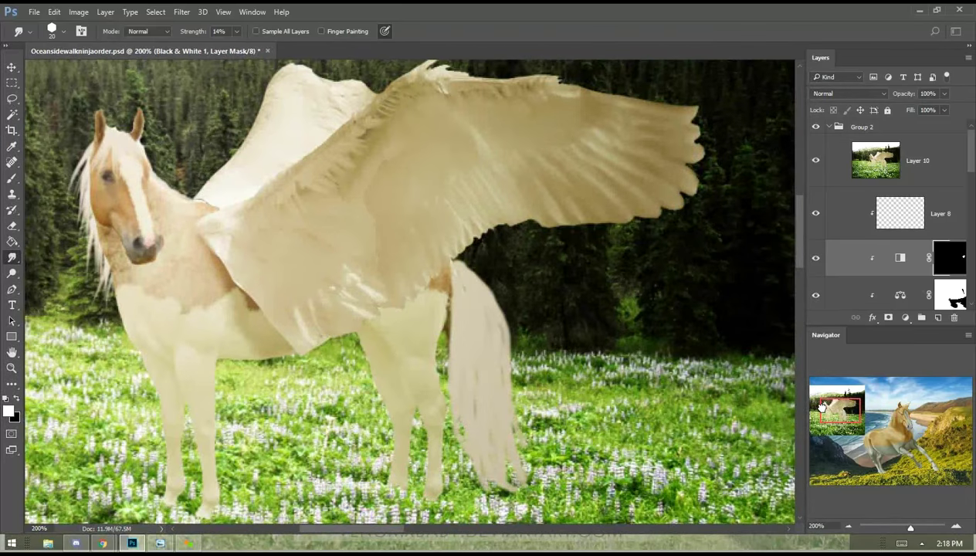
pyautogui.moveTo(821, 408); pyautogui.dragTo(891, 423)
pyautogui.click(11, 178)
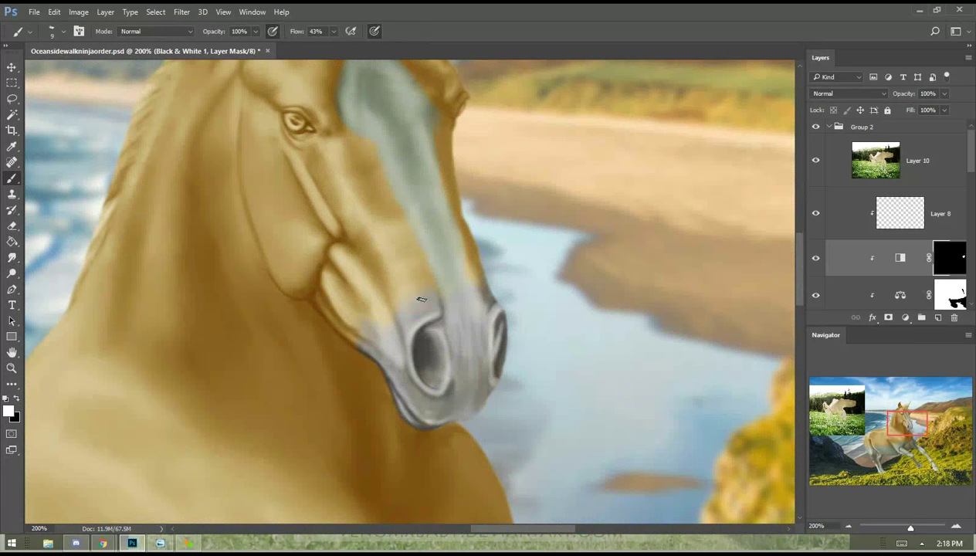
pyautogui.click(17, 398)
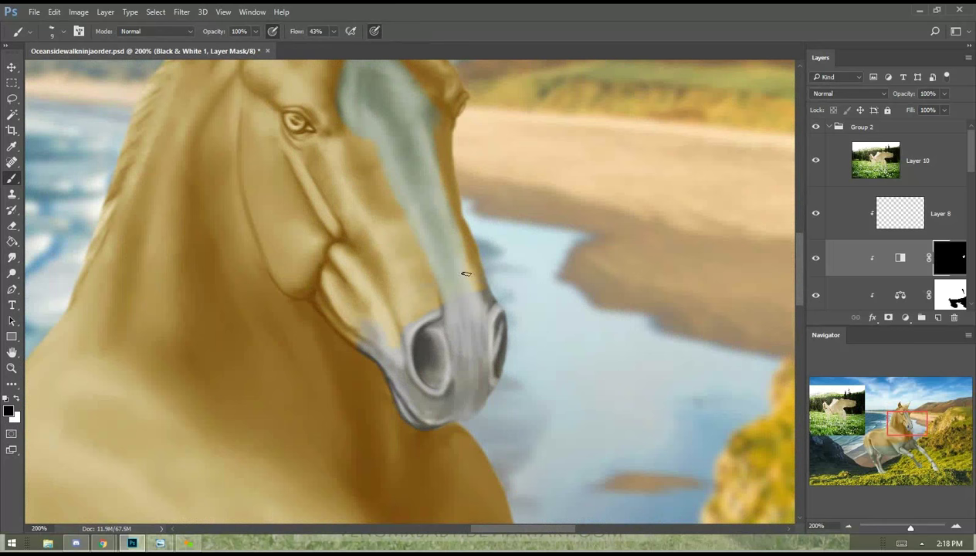
pyautogui.press(']')
pyautogui.moveTo(453, 285)
pyautogui.mouseDown()
pyautogui.moveTo(481, 285)
pyautogui.moveTo(455, 309)
pyautogui.moveTo(465, 359)
pyautogui.moveTo(455, 313)
pyautogui.moveTo(467, 350)
pyautogui.moveTo(475, 304)
pyautogui.moveTo(478, 352)
pyautogui.moveTo(477, 292)
pyautogui.mouseUp()
# Paint white on the Black & White mask over the horse's lower muzzle between the nostrils.
pyautogui.press('x')
pyautogui.moveTo(478, 366)
pyautogui.mouseDown()
pyautogui.moveTo(462, 349)
pyautogui.moveTo(488, 352)
pyautogui.moveTo(483, 342)
pyautogui.moveTo(479, 365)
pyautogui.moveTo(455, 351)
pyautogui.mouseUp()
pyautogui.press('r')
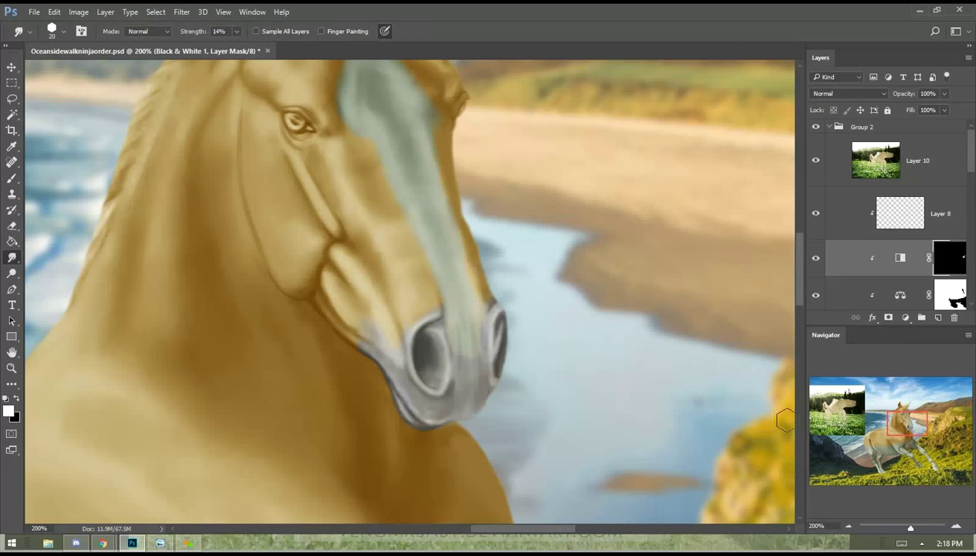
pyautogui.click(850, 525)
pyautogui.click(850, 525)
pyautogui.click(849, 525)
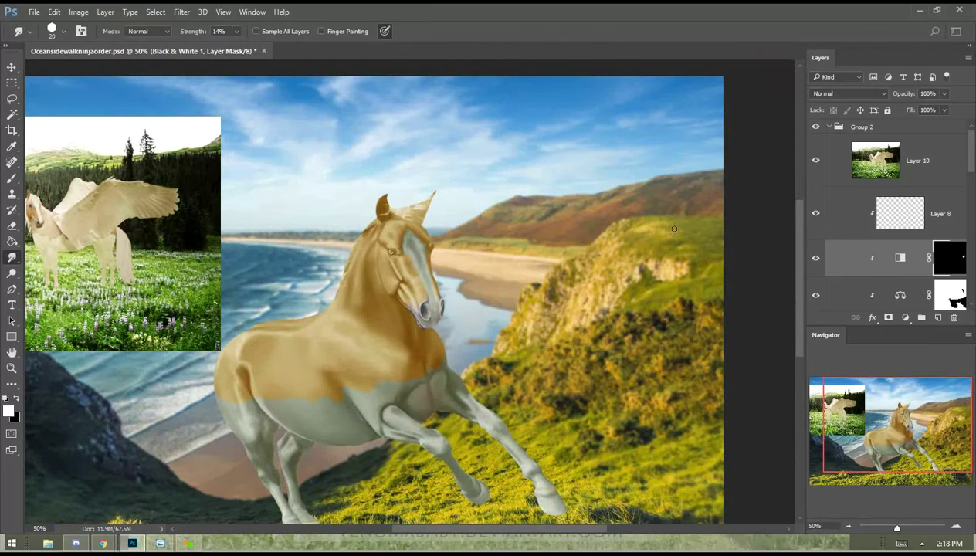
pyautogui.moveTo(459, 296)
pyautogui.mouseDown()
pyautogui.moveTo(482, 208)
pyautogui.moveTo(556, 174)
pyautogui.moveTo(632, 167)
pyautogui.moveTo(547, 182)
pyautogui.mouseUp()
# Add a clipped layer, paint the muzzle black around the blaze with a 20 px brush, and smudge the paint's edges.
pyautogui.click(938, 317)
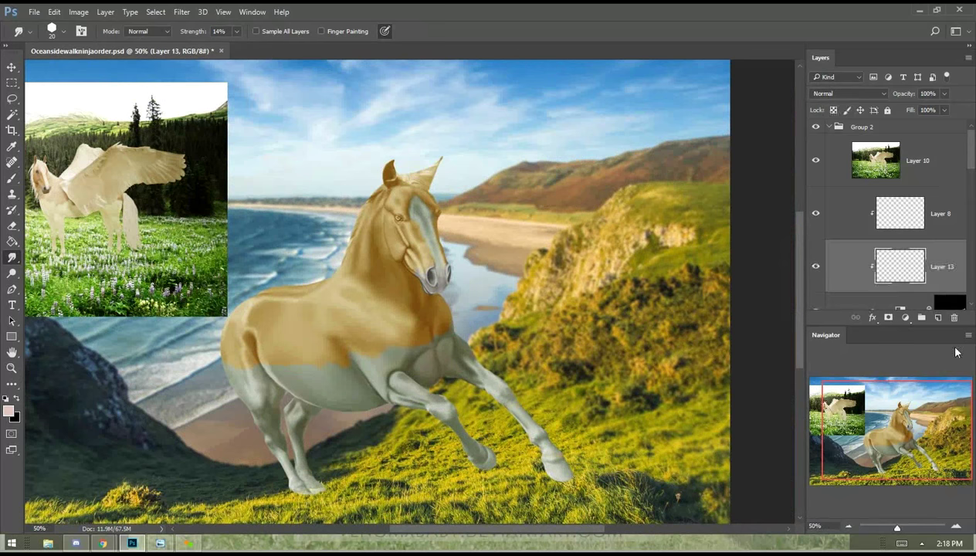
pyautogui.click(956, 526)
pyautogui.click(957, 526)
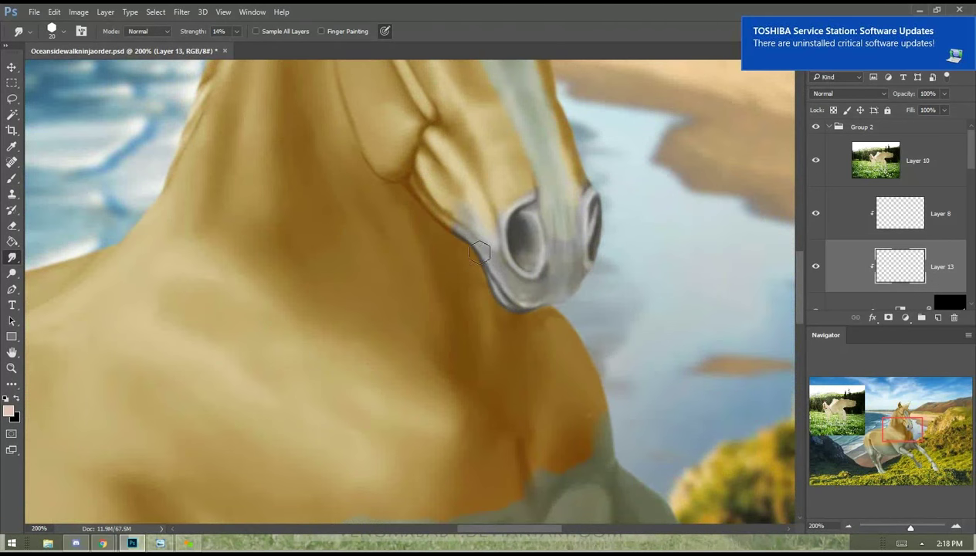
pyautogui.press('b')
pyautogui.press('x')
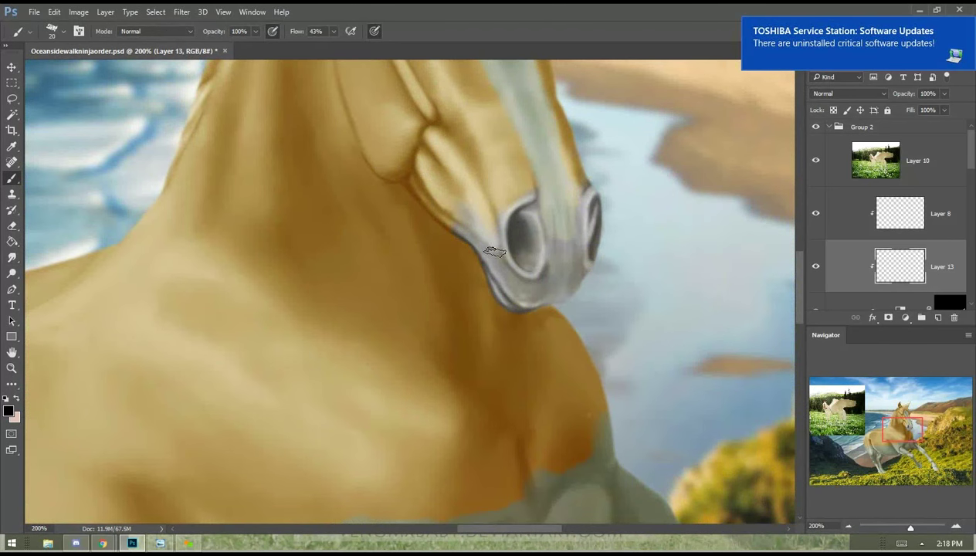
pyautogui.moveTo(462, 233)
pyautogui.mouseDown()
pyautogui.moveTo(454, 227)
pyautogui.moveTo(493, 250)
pyautogui.moveTo(480, 254)
pyautogui.moveTo(508, 301)
pyautogui.moveTo(568, 291)
pyautogui.moveTo(581, 280)
pyautogui.moveTo(585, 184)
pyautogui.mouseUp()
pyautogui.moveTo(579, 243)
pyautogui.mouseDown()
pyautogui.moveTo(534, 244)
pyautogui.moveTo(518, 214)
pyautogui.moveTo(530, 202)
pyautogui.moveTo(511, 199)
pyautogui.moveTo(493, 243)
pyautogui.moveTo(512, 247)
pyautogui.moveTo(510, 240)
pyautogui.moveTo(527, 253)
pyautogui.moveTo(524, 213)
pyautogui.moveTo(536, 249)
pyautogui.moveTo(512, 280)
pyautogui.moveTo(563, 278)
pyautogui.moveTo(548, 261)
pyautogui.moveTo(506, 280)
pyautogui.moveTo(511, 292)
pyautogui.moveTo(495, 275)
pyautogui.moveTo(493, 245)
pyautogui.moveTo(464, 224)
pyautogui.moveTo(544, 199)
pyautogui.moveTo(516, 187)
pyautogui.moveTo(492, 240)
pyautogui.moveTo(486, 227)
pyautogui.mouseUp()
pyautogui.press('r')
pyautogui.moveTo(567, 212)
pyautogui.mouseDown()
pyautogui.moveTo(594, 206)
pyautogui.moveTo(603, 236)
pyautogui.moveTo(591, 274)
pyautogui.moveTo(585, 264)
pyautogui.moveTo(591, 302)
pyautogui.moveTo(563, 286)
pyautogui.moveTo(532, 317)
pyautogui.moveTo(522, 305)
pyautogui.moveTo(547, 292)
pyautogui.mouseUp()
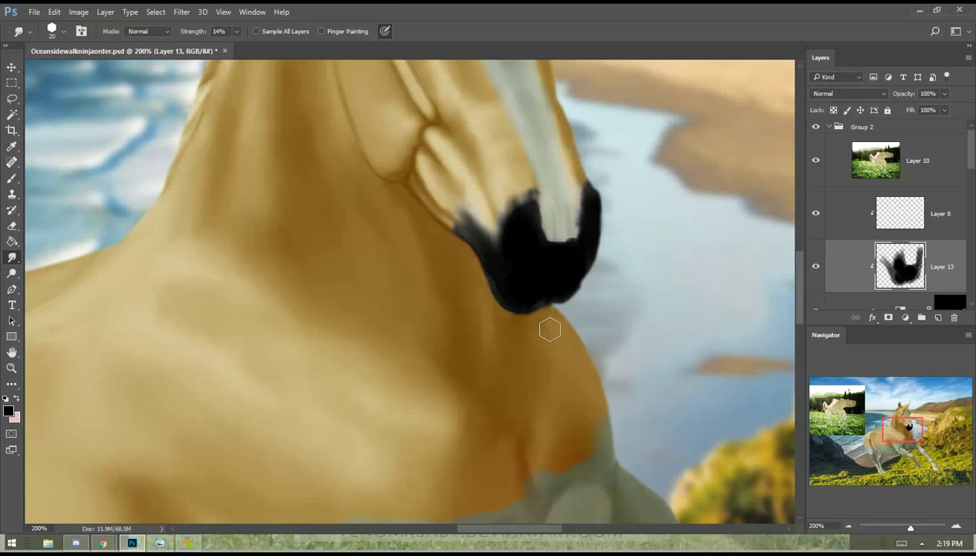
# Erase stray black paint along the horse's chin edge with a 7 px eraser.
pyautogui.press('e')
pyautogui.moveTo(538, 316); pyautogui.dragTo(484, 309)
pyautogui.press('b')
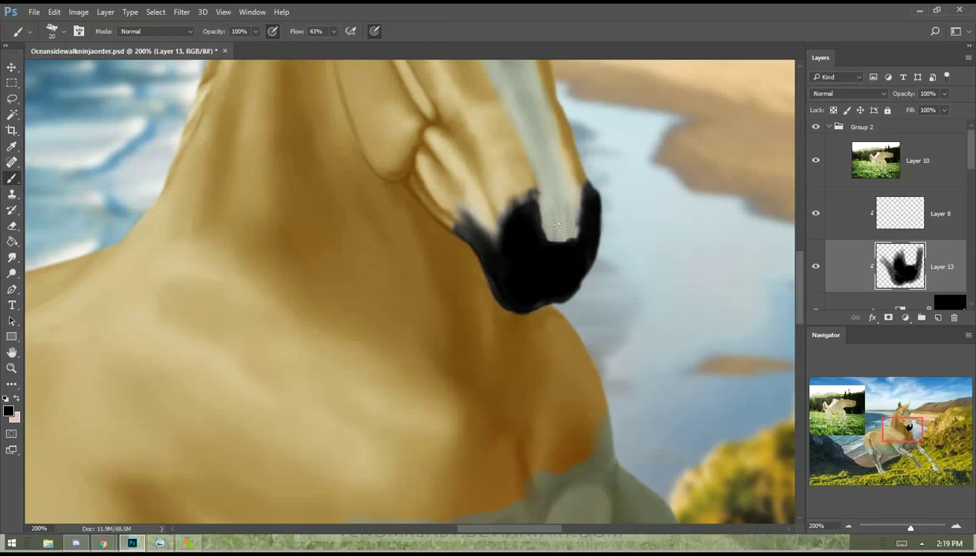
pyautogui.press('e')
pyautogui.moveTo(528, 318); pyautogui.dragTo(517, 312)
# Try the Soft Light blend mode on the black muzzle layer and return it to Normal.
pyautogui.click(849, 526)
pyautogui.click(849, 526)
pyautogui.click(849, 526)
pyautogui.click(842, 91)
pyautogui.click(837, 222)
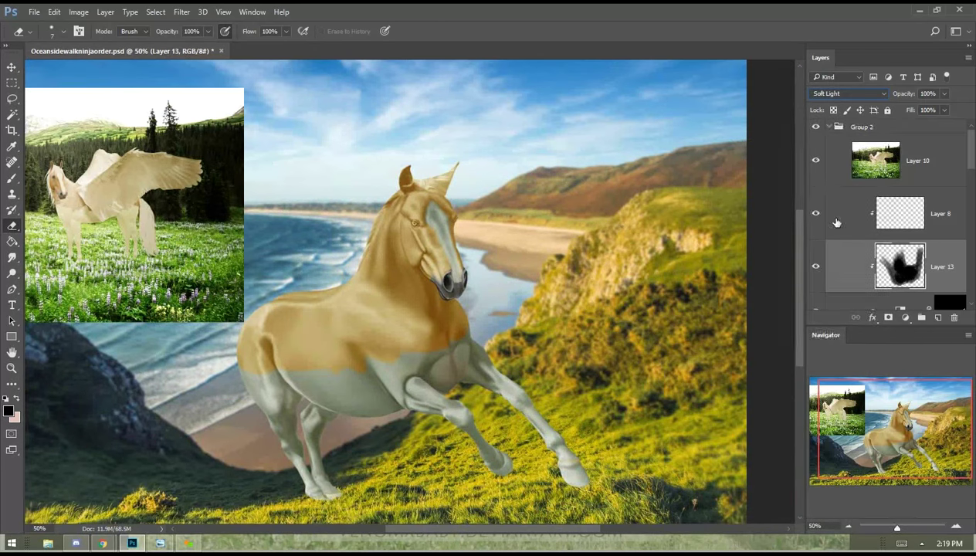
pyautogui.press('Up')
pyautogui.press('Up')
pyautogui.click(841, 95)
pyautogui.click(839, 100)
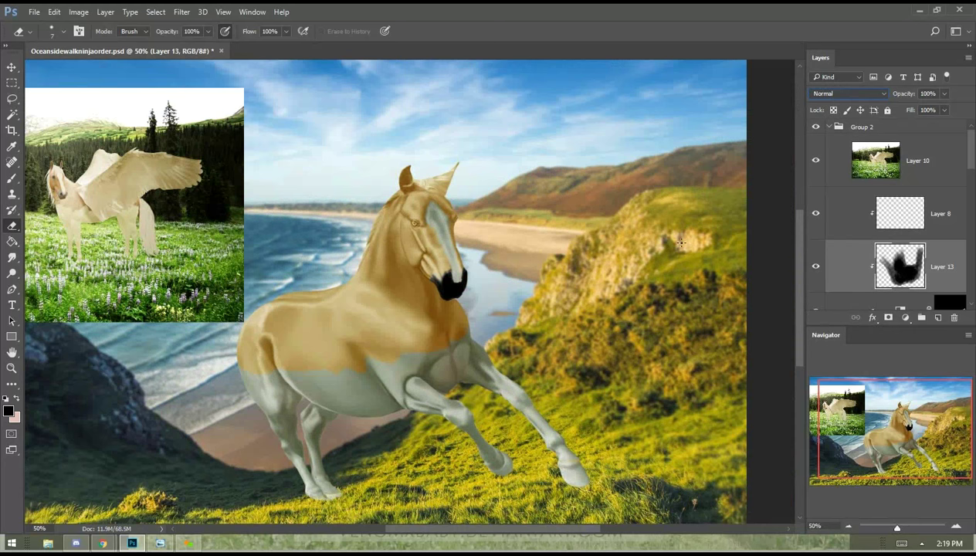
# Step through the blend modes for the black muzzle layer and set it to Overlay.
pyautogui.press('Down')
pyautogui.press('Down')
pyautogui.press('Down')
pyautogui.press('Down')
pyautogui.press('Down')
pyautogui.press('Down')
pyautogui.press('Down')
pyautogui.press('Down')
pyautogui.press('Down')
pyautogui.press('Down')
pyautogui.press('Down')
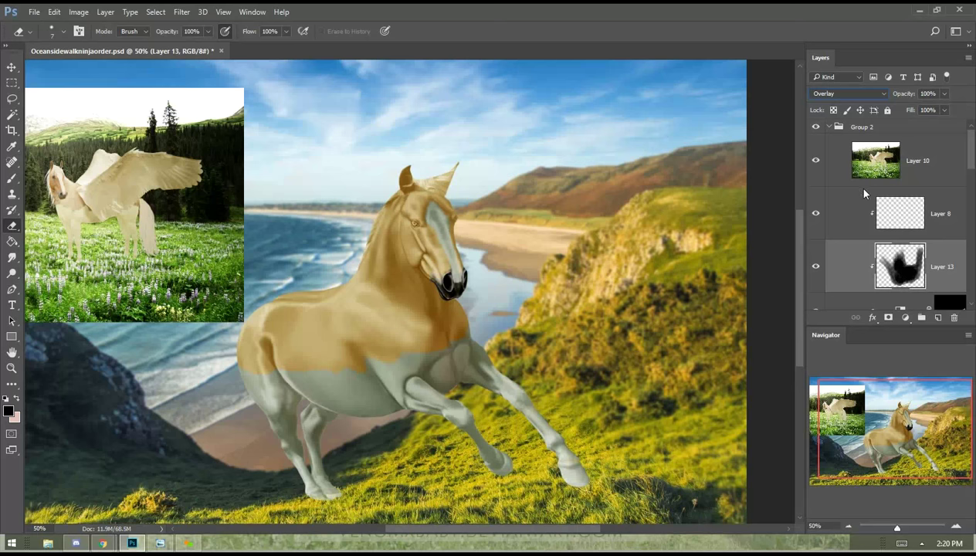
# Try 80% opacity on the black muzzle layer and delete the layer.
pyautogui.click(944, 93)
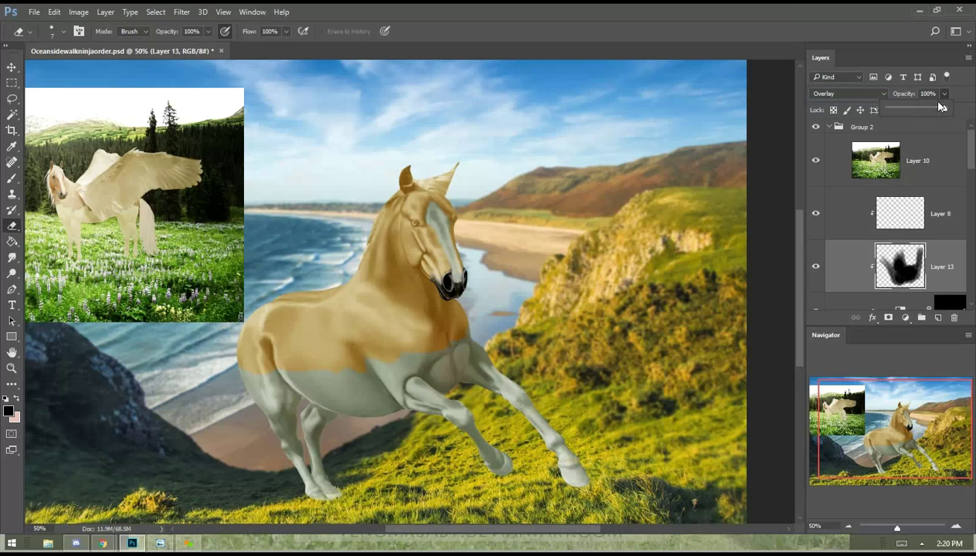
pyautogui.moveTo(897, 110); pyautogui.dragTo(935, 114)
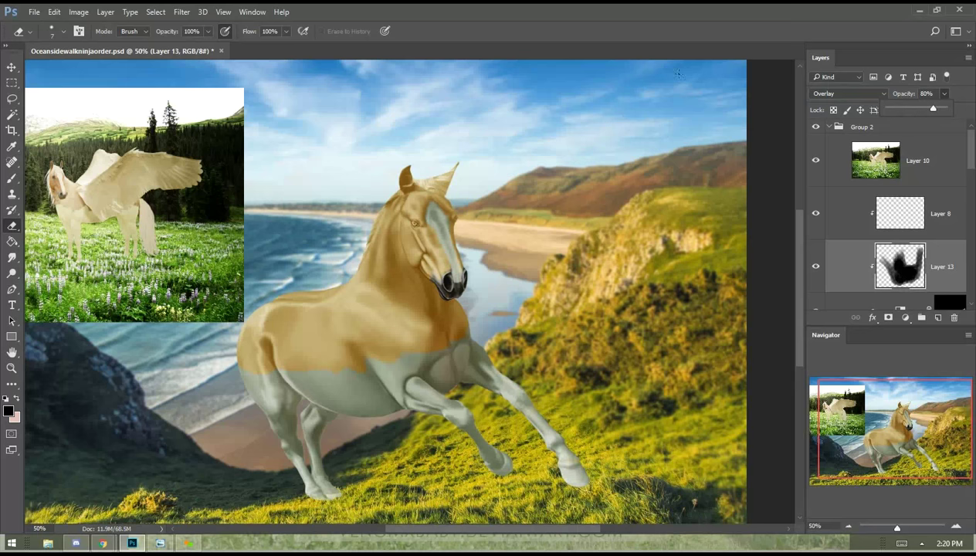
pyautogui.moveTo(474, 305); pyautogui.dragTo(503, 295)
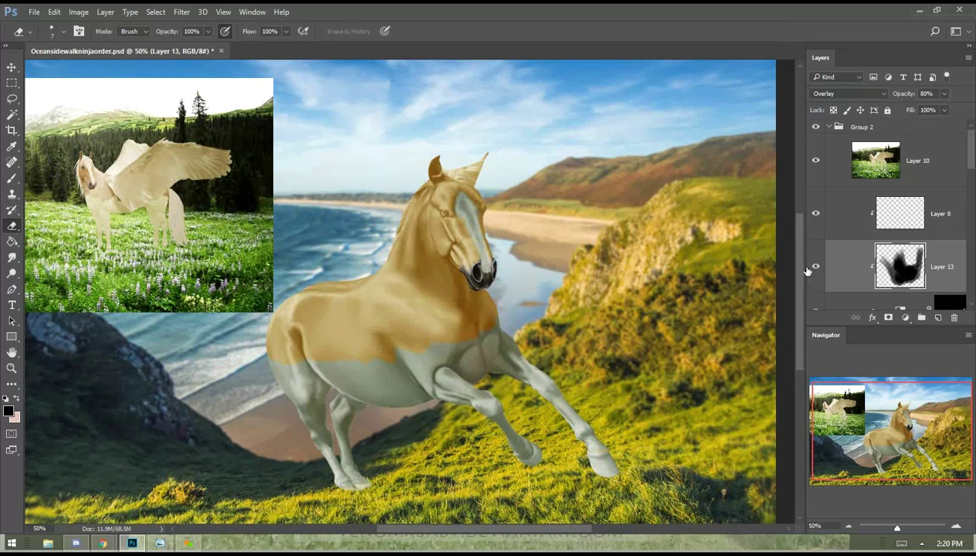
pyautogui.click(816, 267)
pyautogui.click(816, 267)
pyautogui.moveTo(900, 266); pyautogui.dragTo(955, 317)
# Add a clipped Brightness/Contrast adjustment above the Black & White one with brightness -125 and contrast 99.
pyautogui.click(906, 318)
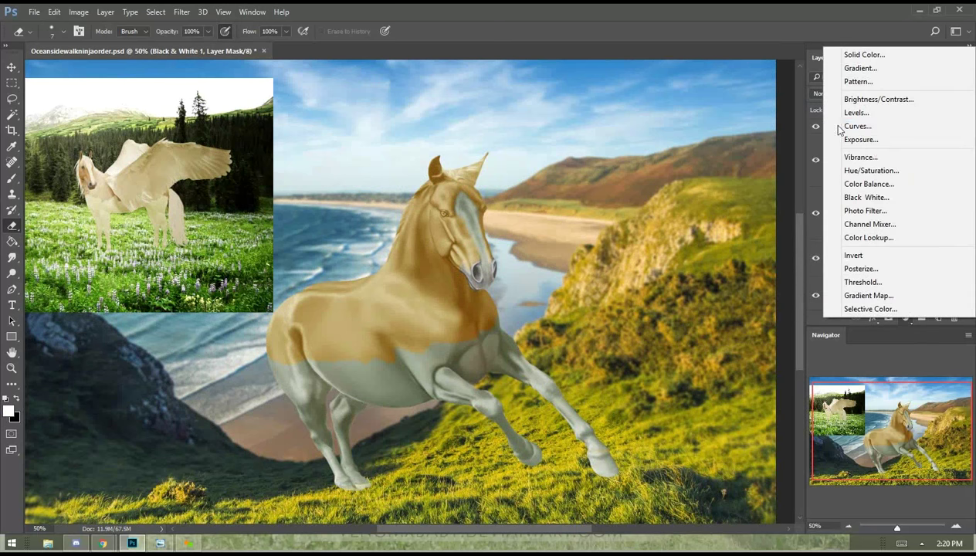
pyautogui.click(857, 99)
pyautogui.moveTo(828, 302); pyautogui.dragTo(767, 303)
pyautogui.moveTo(837, 328); pyautogui.dragTo(901, 326)
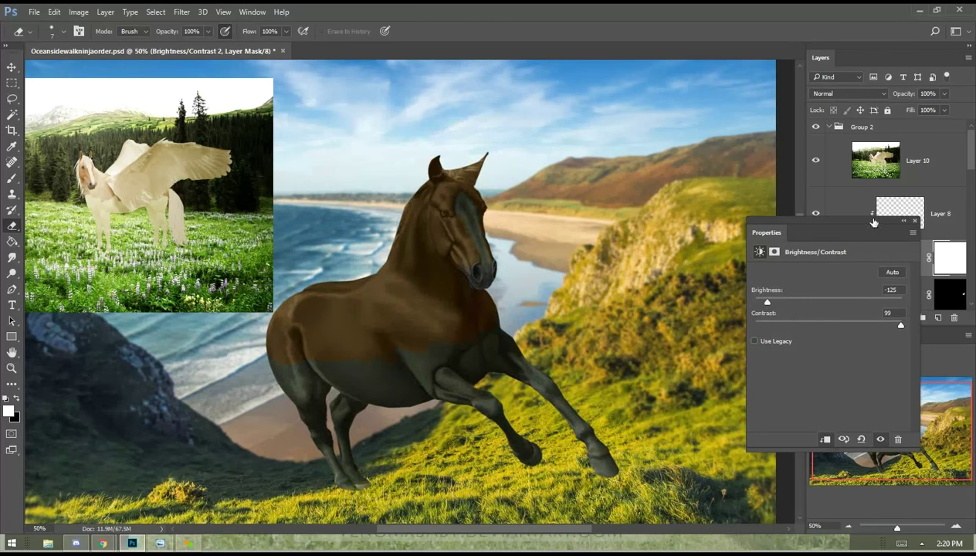
pyautogui.click(914, 221)
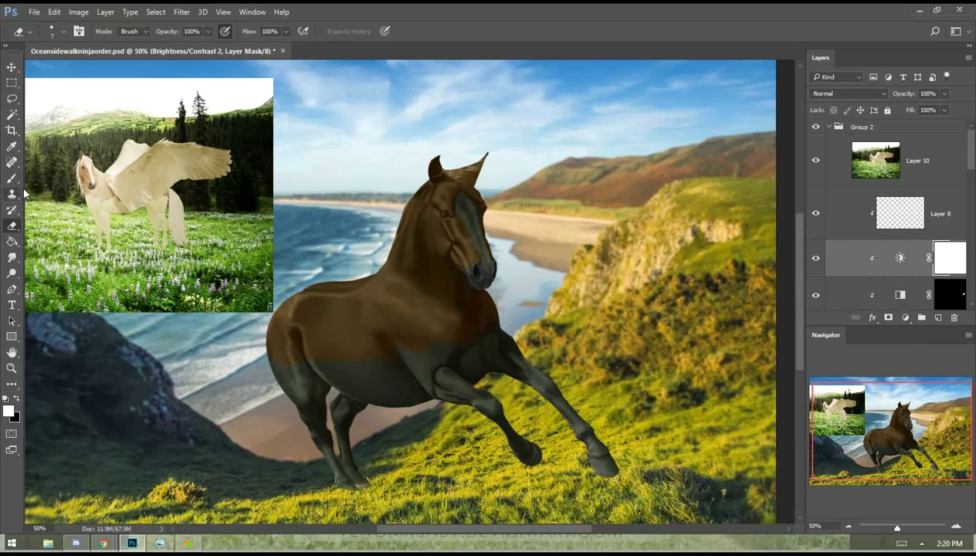
# Fill the Brightness/Contrast mask with black and paint white on it over the horse's muzzle with a 20 px brush.
pyautogui.click(12, 241)
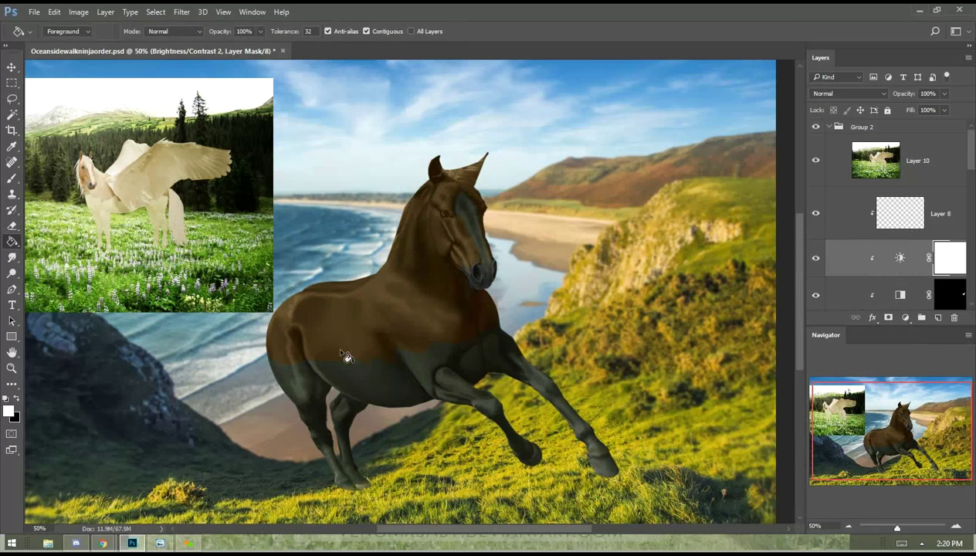
pyautogui.press('x')
pyautogui.click(369, 110)
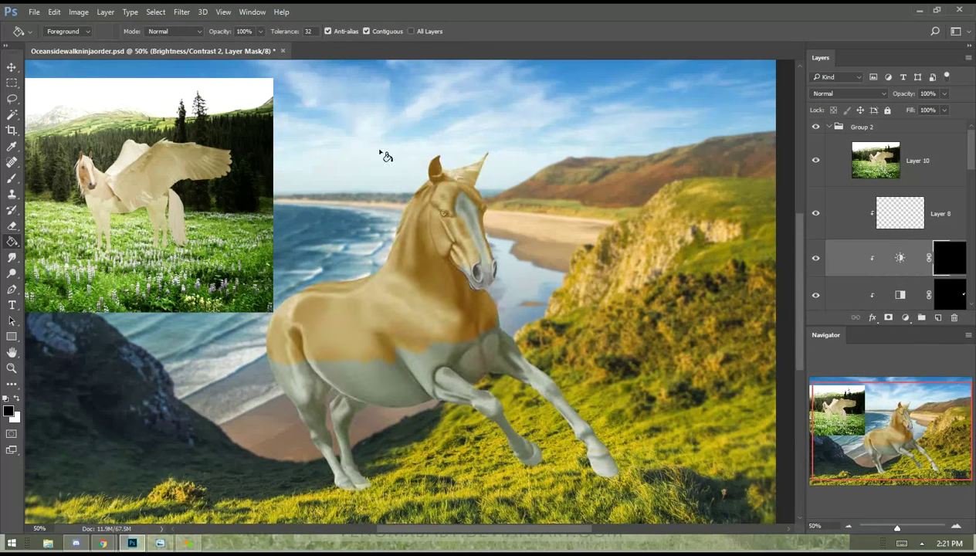
pyautogui.click(12, 178)
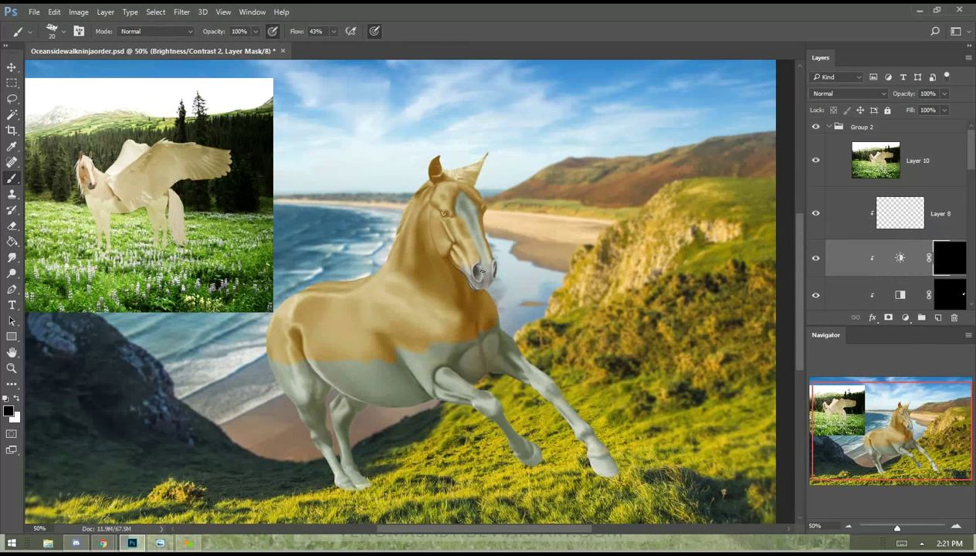
pyautogui.press('x')
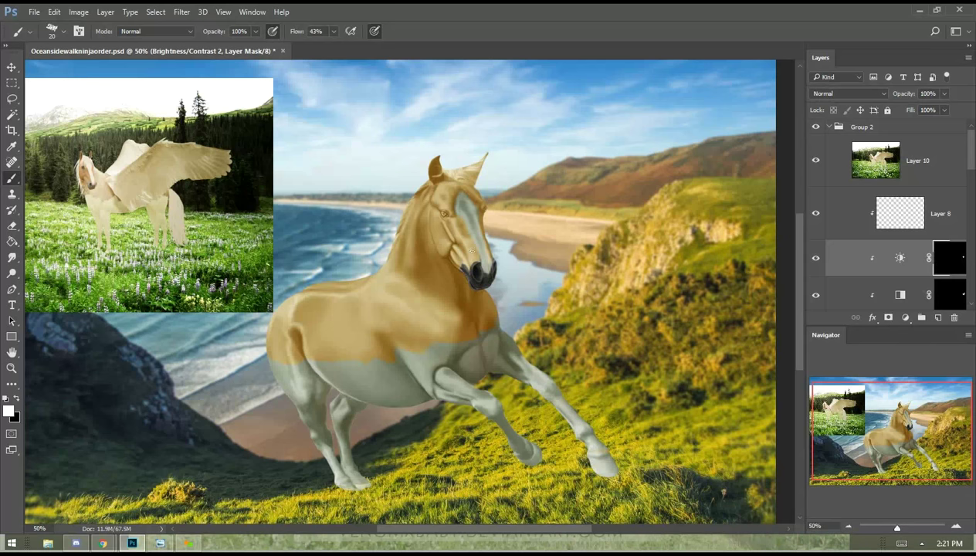
# Refine the Brightness/Contrast mask with smaller white strokes along the horse's lips, chin and nostril rims.
pyautogui.hotkey('ctrl', '+')
pyautogui.hotkey('ctrl', '+')
pyautogui.hotkey('ctrl', '+')
pyautogui.hotkey('ctrl', '+')
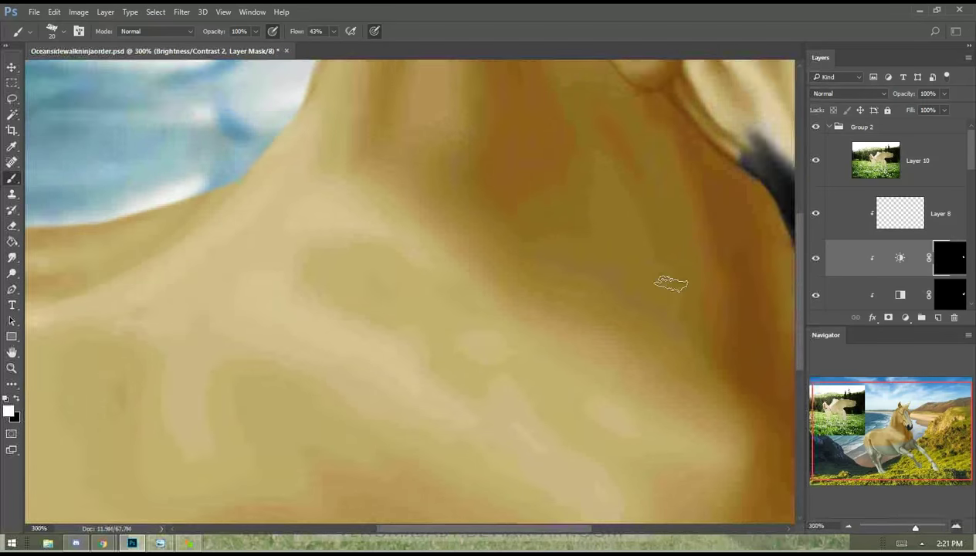
pyautogui.moveTo(776, 251); pyautogui.dragTo(499, 290)
pyautogui.moveTo(676, 235); pyautogui.dragTo(442, 301)
pyautogui.press('[')
pyautogui.moveTo(266, 311)
pyautogui.mouseDown()
pyautogui.moveTo(250, 267)
pyautogui.moveTo(218, 279)
pyautogui.moveTo(274, 379)
pyautogui.moveTo(292, 388)
pyautogui.moveTo(283, 385)
pyautogui.moveTo(309, 378)
pyautogui.moveTo(305, 361)
pyautogui.moveTo(342, 370)
pyautogui.moveTo(381, 348)
pyautogui.mouseUp()
pyautogui.press('[')
pyautogui.press('[')
pyautogui.moveTo(386, 319)
pyautogui.mouseDown()
pyautogui.moveTo(363, 295)
pyautogui.moveTo(389, 273)
pyautogui.moveTo(402, 199)
pyautogui.moveTo(400, 324)
pyautogui.moveTo(410, 315)
pyautogui.moveTo(411, 204)
pyautogui.mouseUp()
pyautogui.moveTo(327, 273)
pyautogui.mouseDown()
pyautogui.moveTo(312, 217)
pyautogui.moveTo(319, 211)
pyautogui.moveTo(299, 221)
pyautogui.moveTo(298, 257)
pyautogui.moveTo(275, 242)
pyautogui.moveTo(284, 227)
pyautogui.moveTo(222, 243)
pyautogui.moveTo(234, 231)
pyautogui.moveTo(314, 216)
pyautogui.moveTo(364, 281)
pyautogui.mouseUp()
pyautogui.press('r')
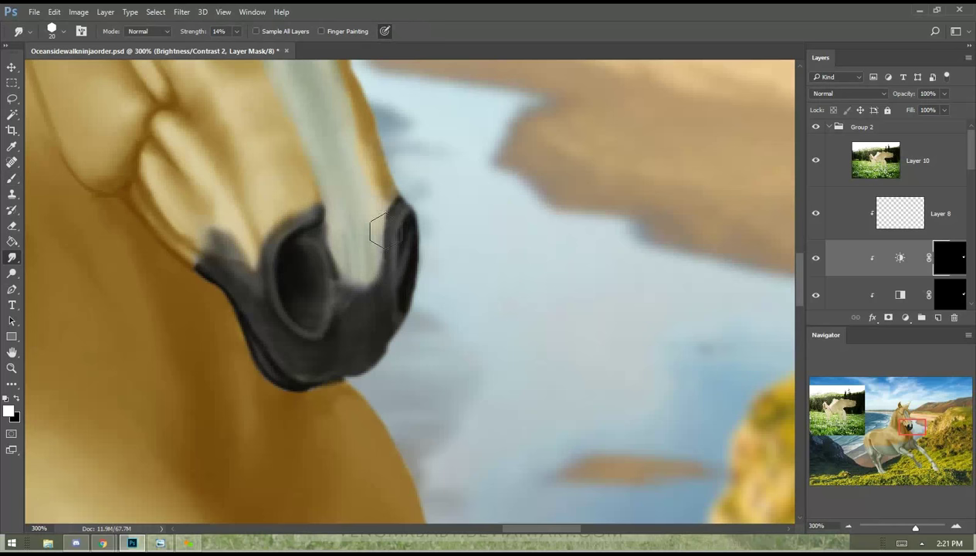
# Set the Brightness/Contrast adjustment's opacity to 99%.
pyautogui.click(849, 527)
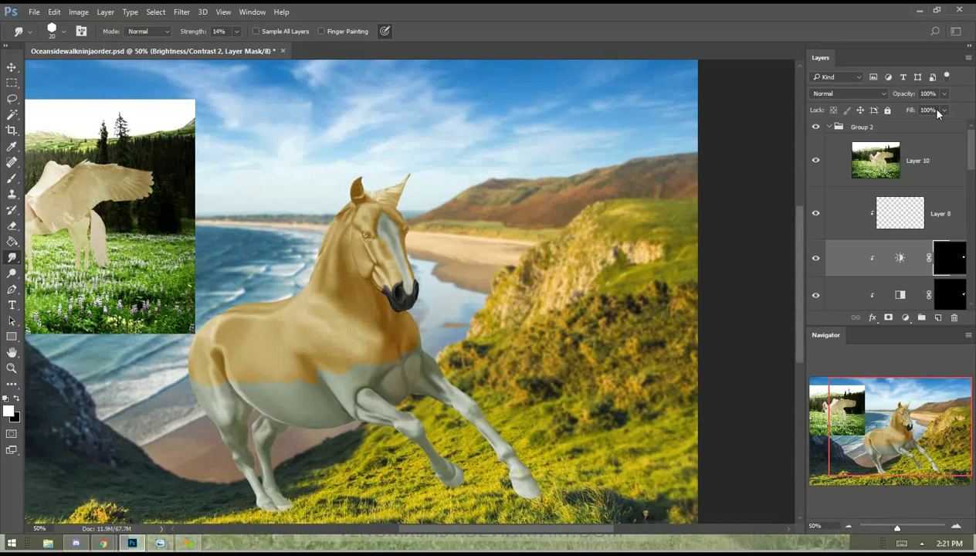
pyautogui.click(943, 93)
pyautogui.moveTo(908, 112); pyautogui.dragTo(933, 117)
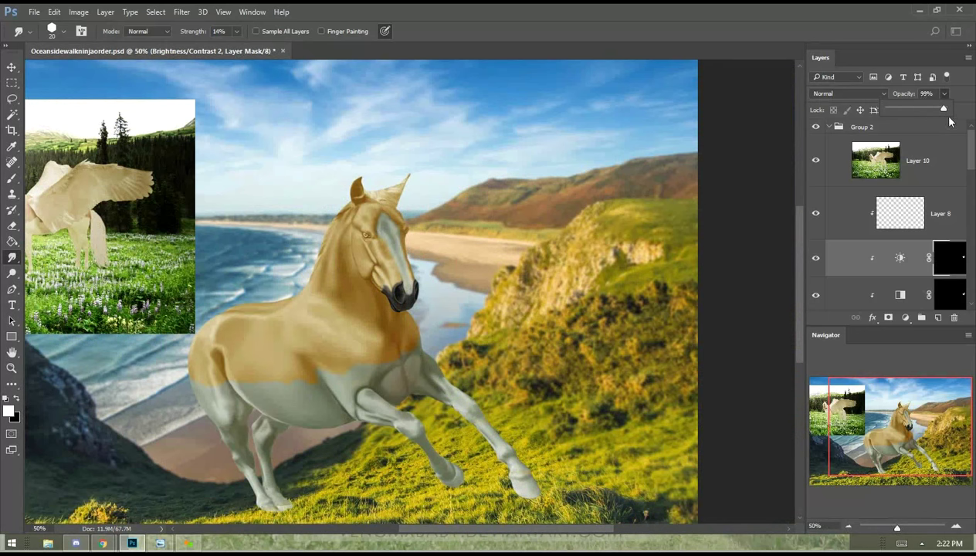
# Compare the muzzle with the Black & White adjustment hidden and shown, both close up and on the whole horse.
pyautogui.click(915, 291)
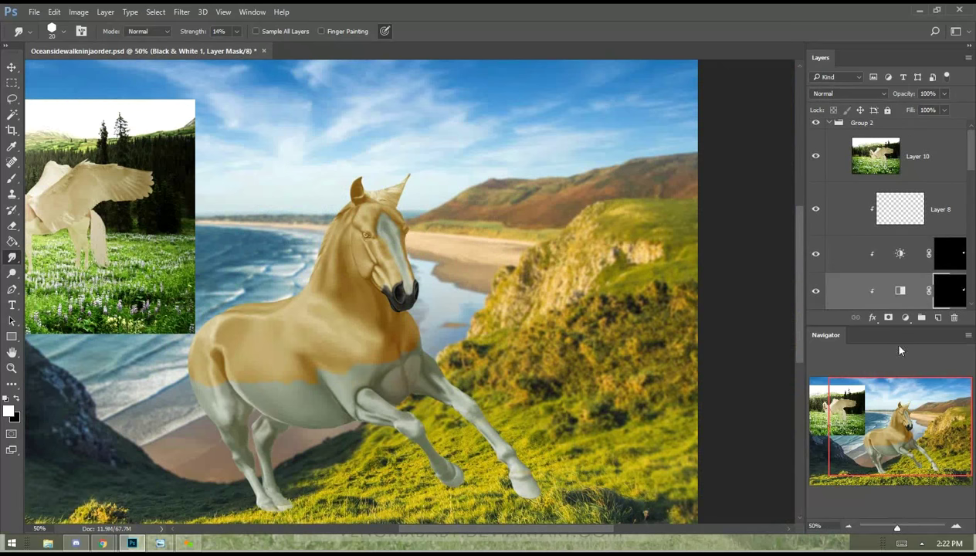
pyautogui.click(955, 526)
pyautogui.click(956, 526)
pyautogui.click(956, 526)
pyautogui.click(955, 526)
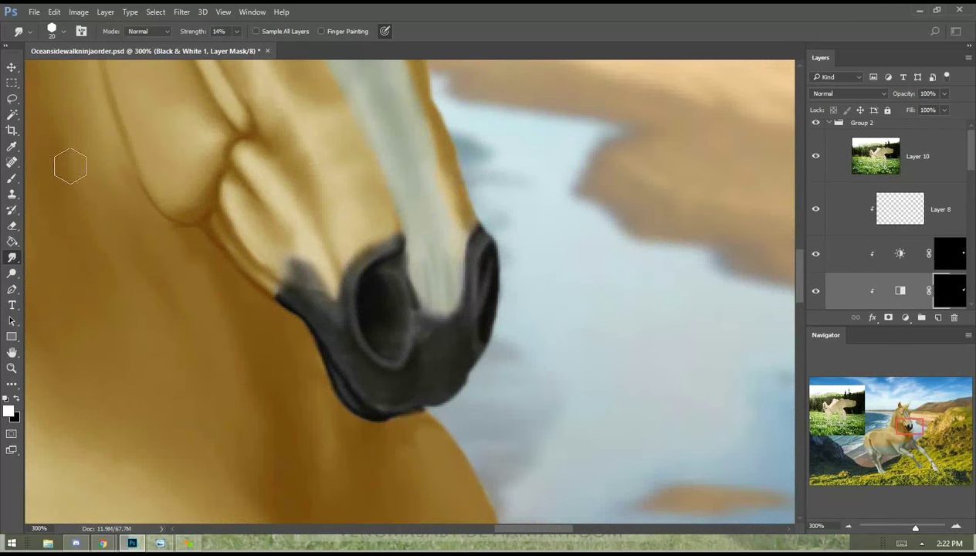
pyautogui.click(12, 177)
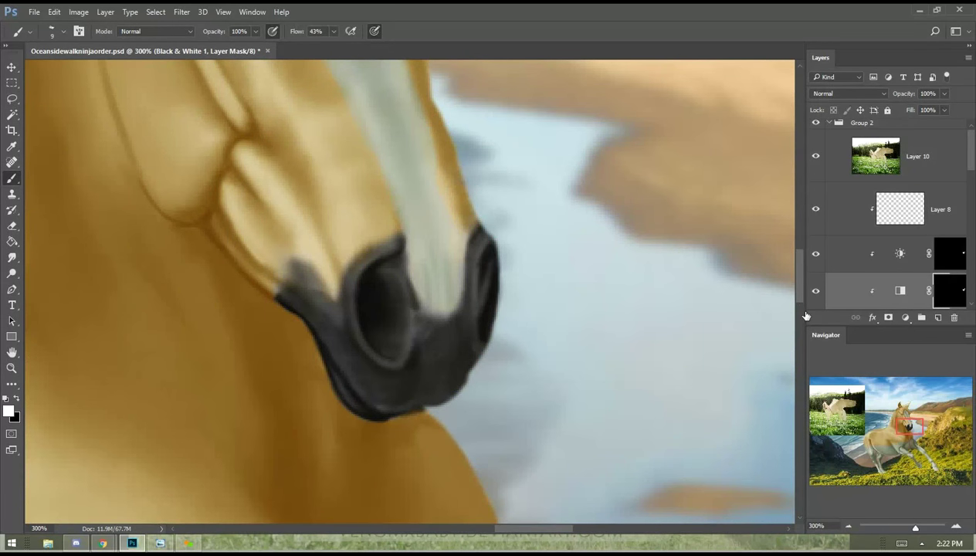
pyautogui.click(815, 292)
pyautogui.click(816, 292)
pyautogui.click(815, 292)
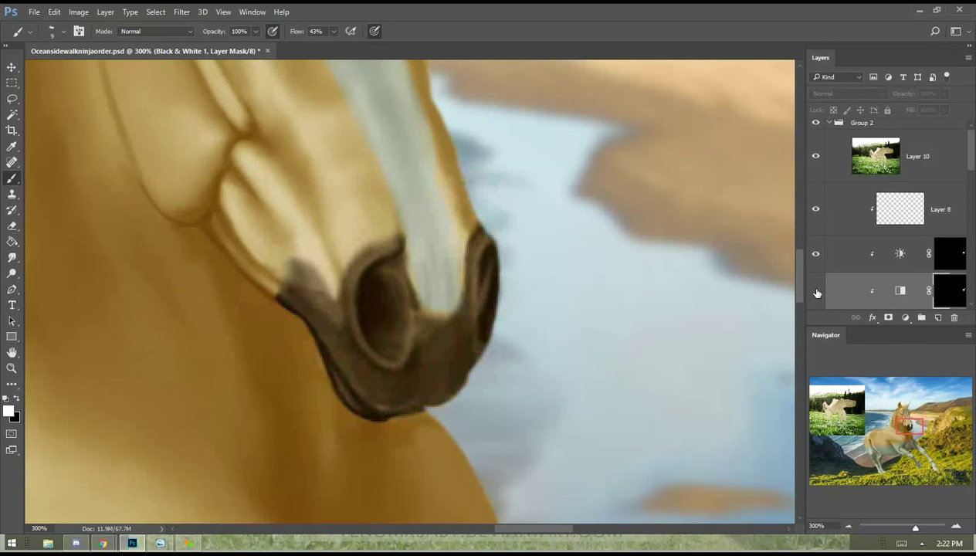
pyautogui.hotkey('ctrl', '0')
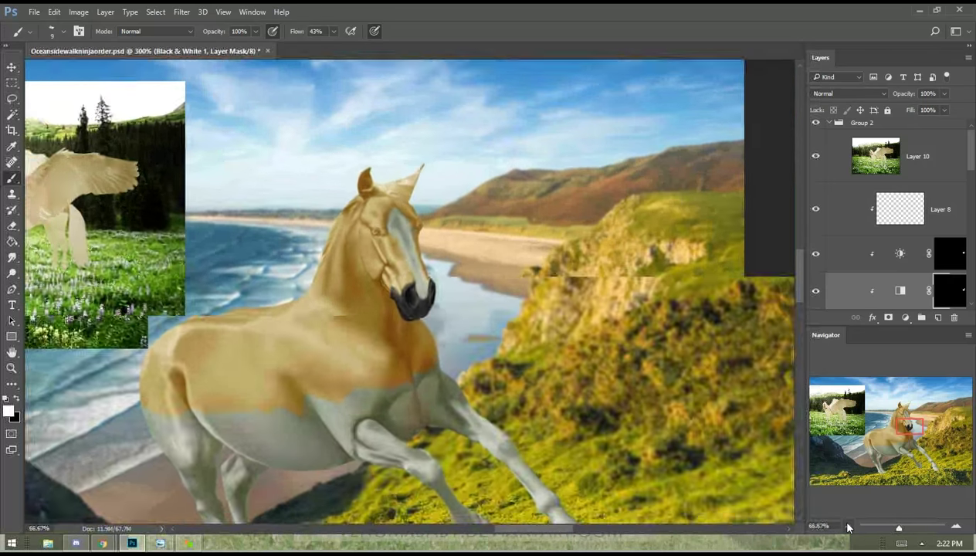
pyautogui.click(817, 293)
pyautogui.click(817, 293)
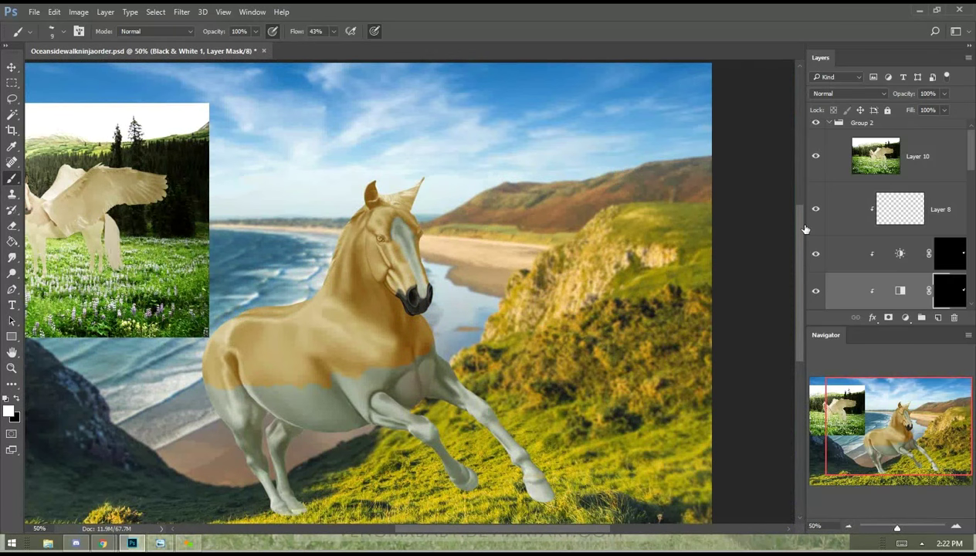
# Set the Black & White adjustment's opacity to 58%.
pyautogui.click(943, 94)
pyautogui.moveTo(923, 111); pyautogui.dragTo(922, 112)
pyautogui.moveTo(925, 113); pyautogui.dragTo(920, 112)
pyautogui.click(12, 257)
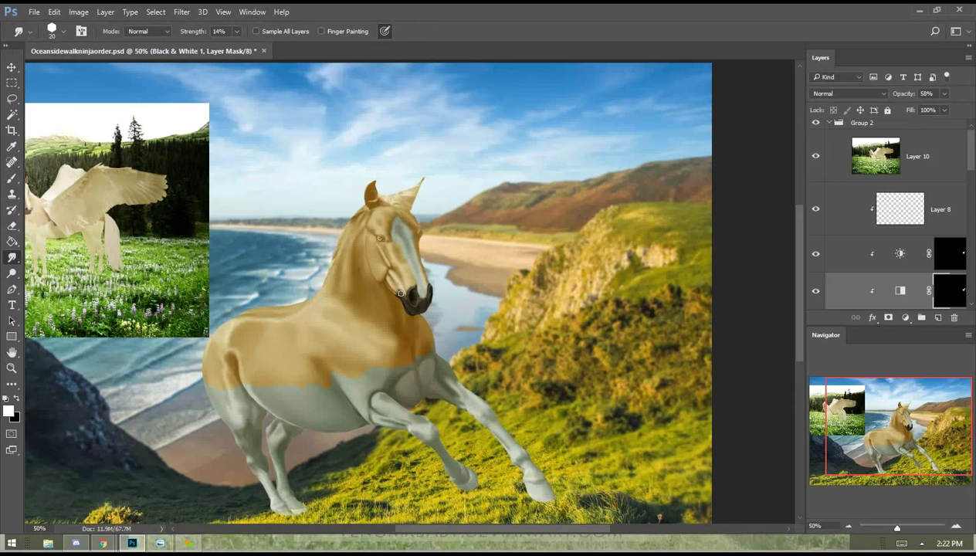
pyautogui.click(12, 179)
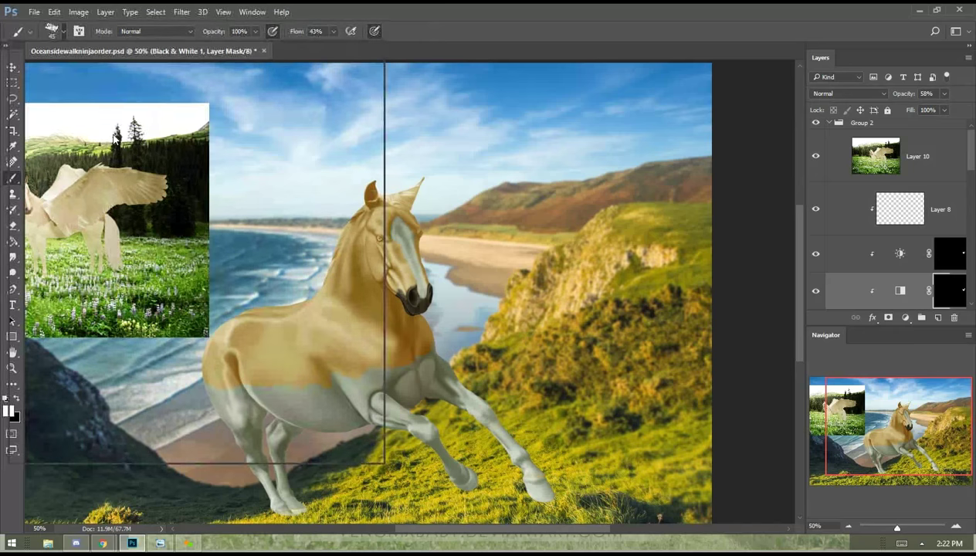
# Soften the dark muzzle's edges with an enlarged soft black brush on the Brightness/Contrast and Black & White masks.
pyautogui.click(62, 31)
pyautogui.click(450, 203)
pyautogui.press(']')
pyautogui.press(']')
pyautogui.click(938, 252)
pyautogui.press(']')
pyautogui.press(']')
pyautogui.click(16, 398)
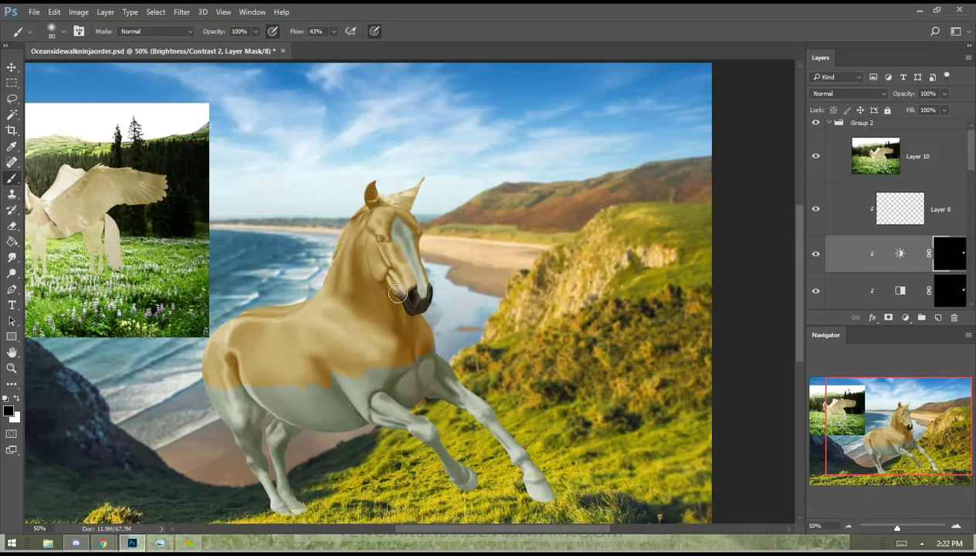
pyautogui.click(938, 289)
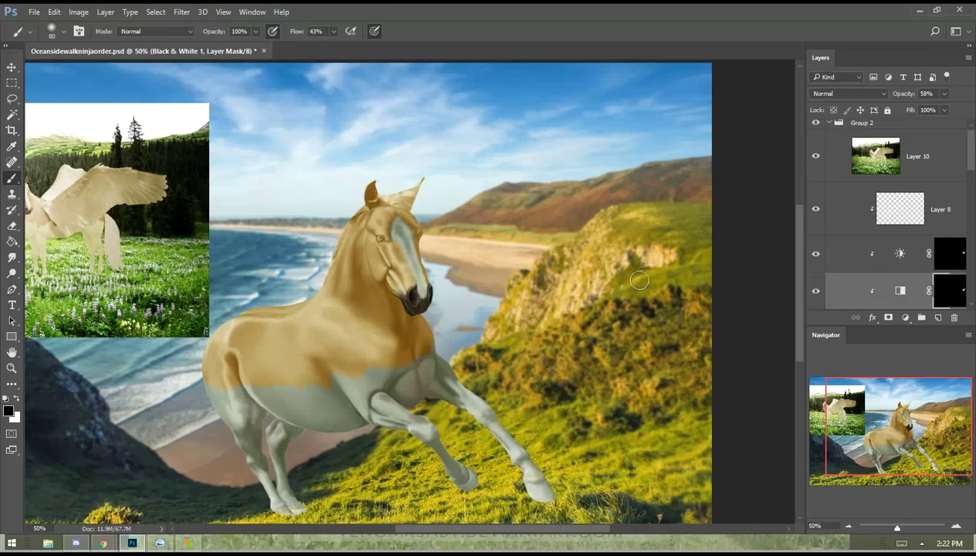
pyautogui.click(826, 261)
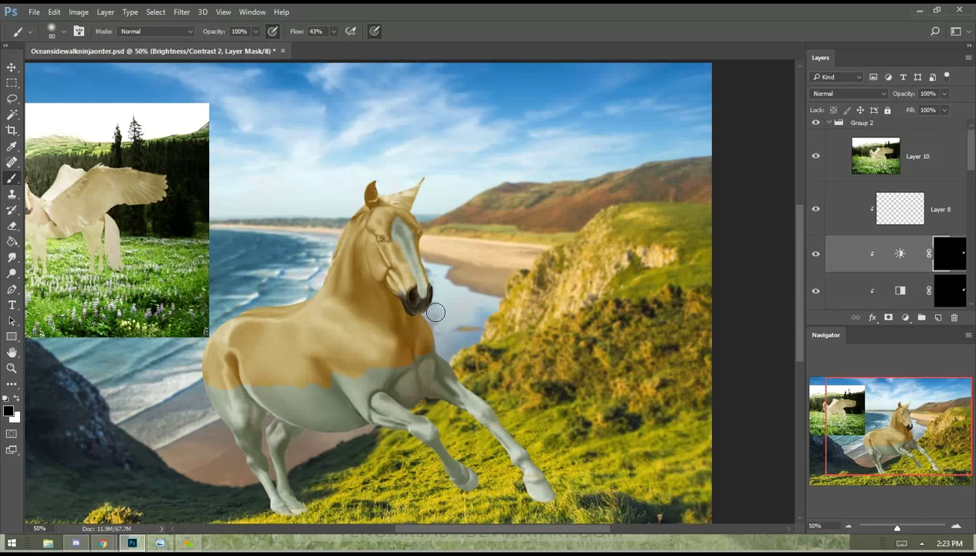
# Darken the horse's near eye area and ear tip by painting white on the Brightness/Contrast mask.
pyautogui.moveTo(409, 233); pyautogui.dragTo(529, 183)
pyautogui.click(19, 399)
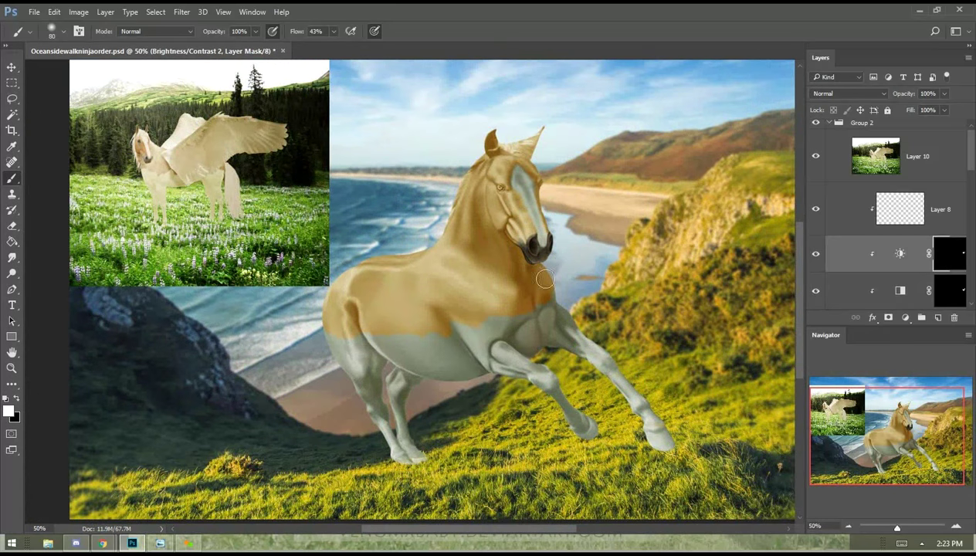
pyautogui.moveTo(605, 170); pyautogui.dragTo(587, 200)
pyautogui.click(477, 210)
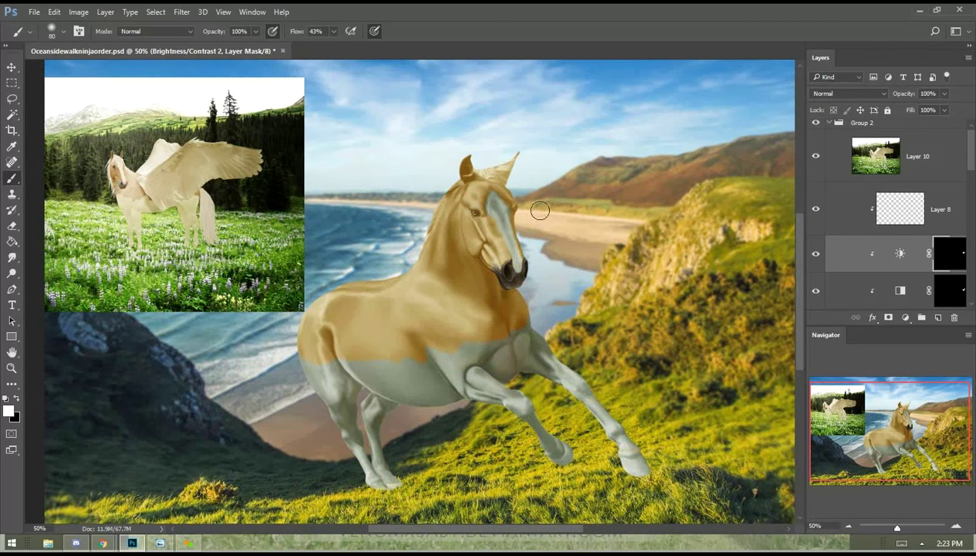
pyautogui.moveTo(462, 164); pyautogui.dragTo(468, 169)
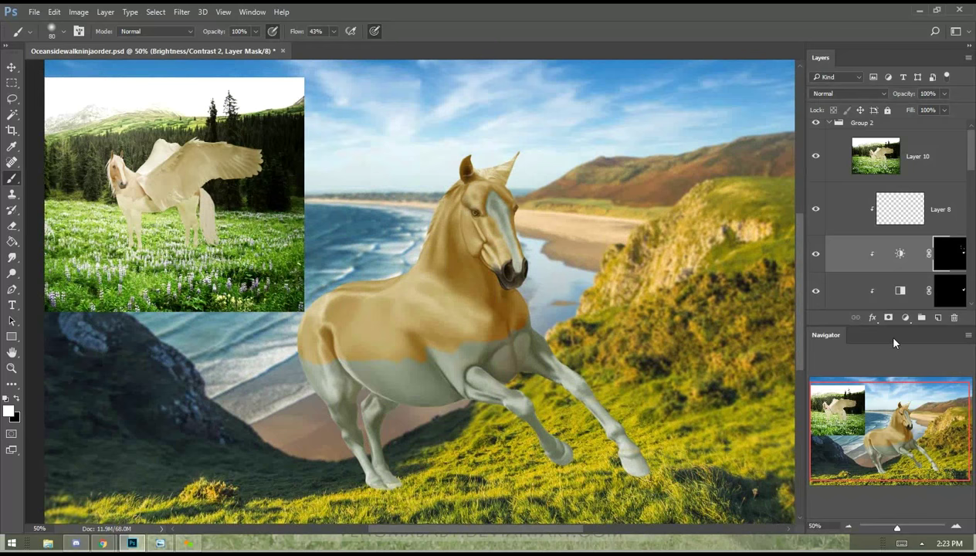
# Darken the near eye's rim and the far eye with fine white strokes of 15 and 10 px on the Brightness/Contrast mask.
pyautogui.click(956, 528)
pyautogui.click(956, 528)
pyautogui.click(956, 528)
pyautogui.click(956, 528)
pyautogui.moveTo(434, 283); pyautogui.dragTo(237, 483)
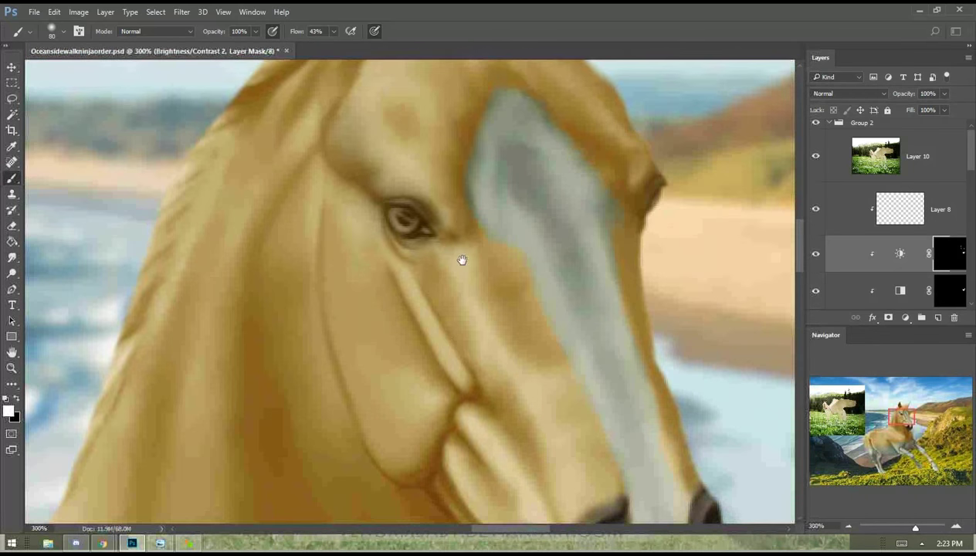
pyautogui.press('[')
pyautogui.press('[')
pyautogui.press('[')
pyautogui.press('[')
pyautogui.press('[')
pyautogui.press('[')
pyautogui.press('[')
pyautogui.press('[')
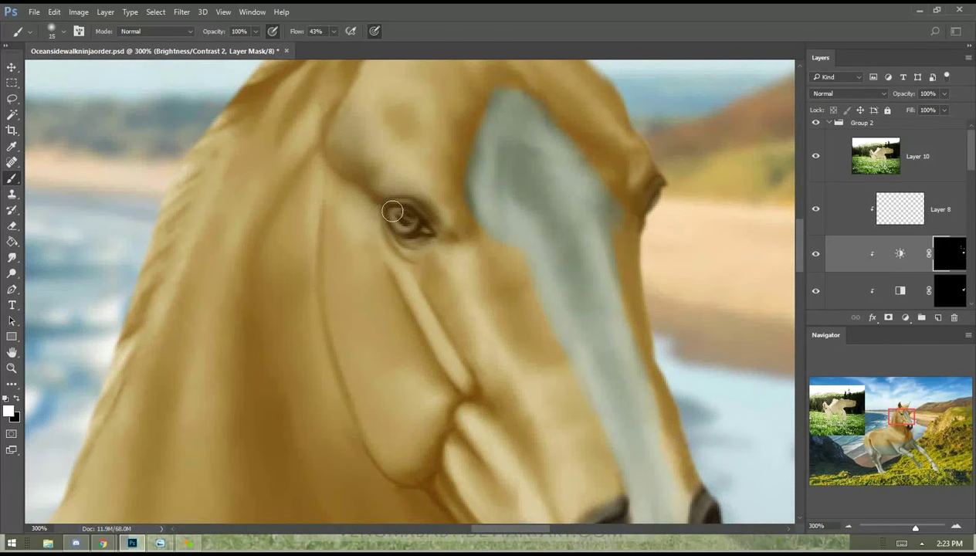
pyautogui.moveTo(401, 228)
pyautogui.mouseDown()
pyautogui.moveTo(394, 203)
pyautogui.moveTo(435, 231)
pyautogui.moveTo(420, 239)
pyautogui.moveTo(387, 228)
pyautogui.moveTo(411, 245)
pyautogui.mouseUp()
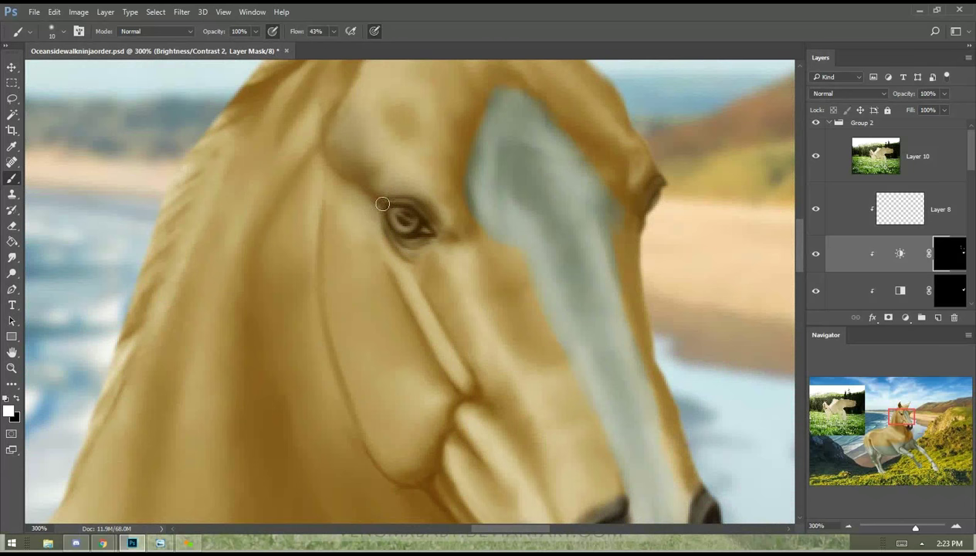
pyautogui.moveTo(658, 192); pyautogui.dragTo(646, 218)
# Desaturate the eye by painting white over it on the Black & White mask with an 8 px brush.
pyautogui.click(947, 291)
pyautogui.press('[')
pyautogui.press('[')
pyautogui.moveTo(419, 227)
pyautogui.mouseDown()
pyautogui.moveTo(386, 218)
pyautogui.moveTo(405, 233)
pyautogui.mouseUp()
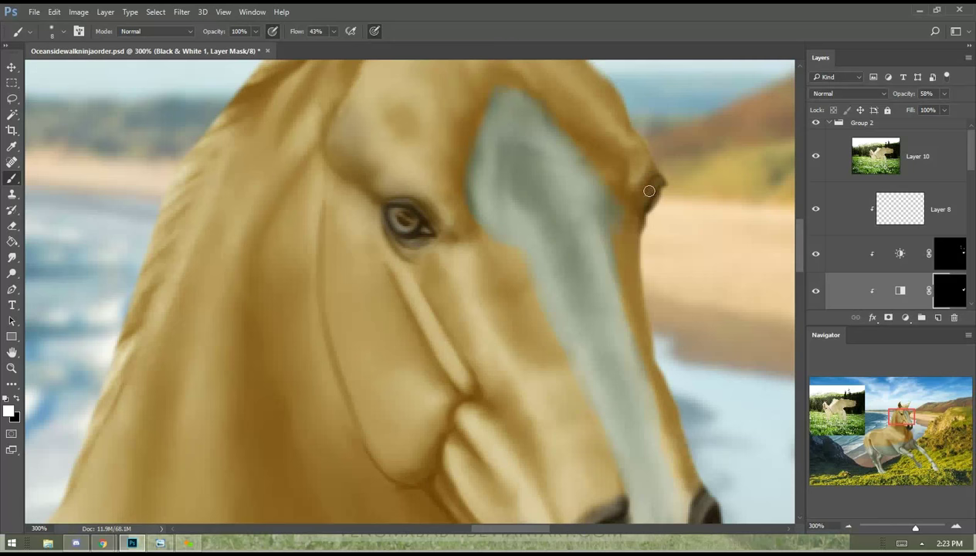
# Examine the coloring of the whole horse against the winged palomino reference photo.
pyautogui.click(848, 526)
pyautogui.click(848, 526)
pyautogui.click(848, 526)
pyautogui.click(848, 526)
pyautogui.moveTo(449, 298); pyautogui.dragTo(558, 162)
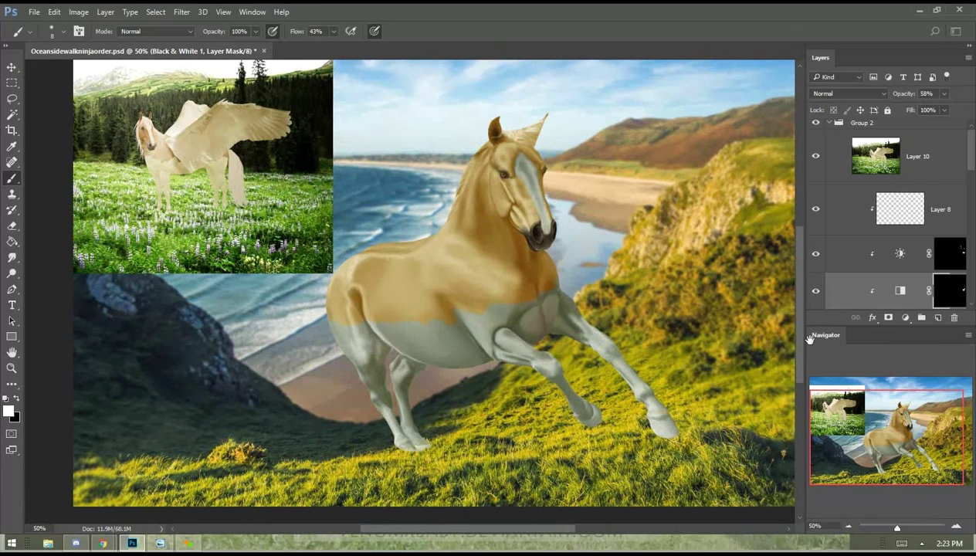
pyautogui.click(955, 526)
pyautogui.moveTo(334, 216); pyautogui.dragTo(377, 229)
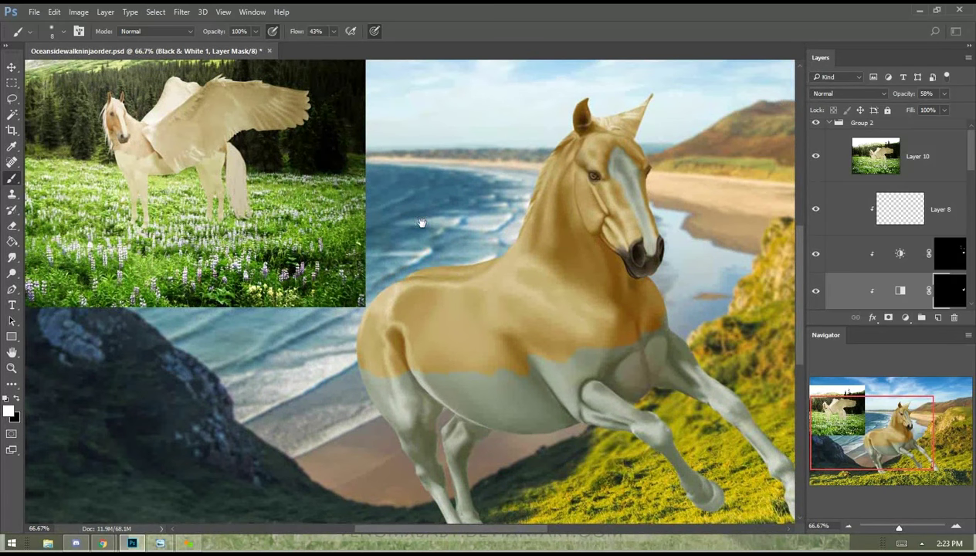
pyautogui.moveTo(444, 231); pyautogui.dragTo(419, 223)
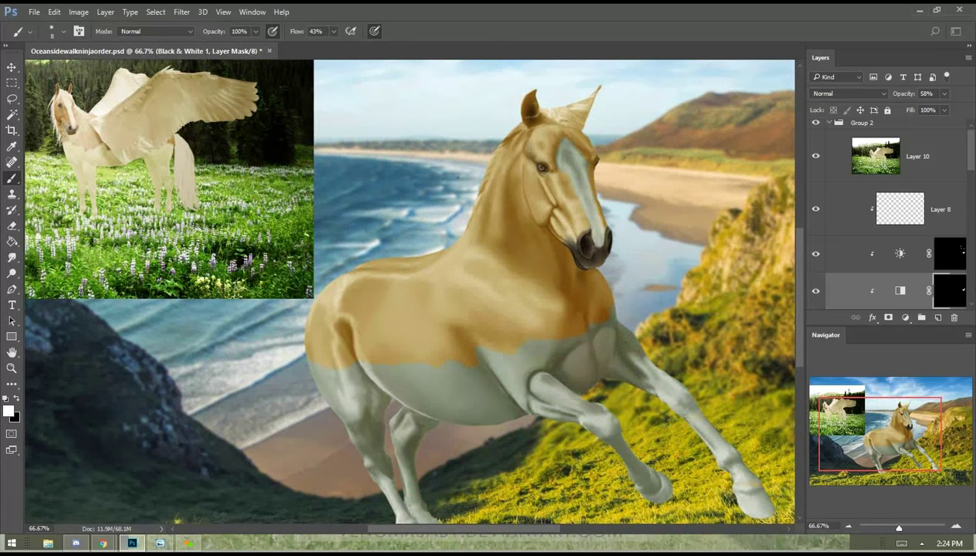
pyautogui.moveTo(467, 221); pyautogui.dragTo(445, 202)
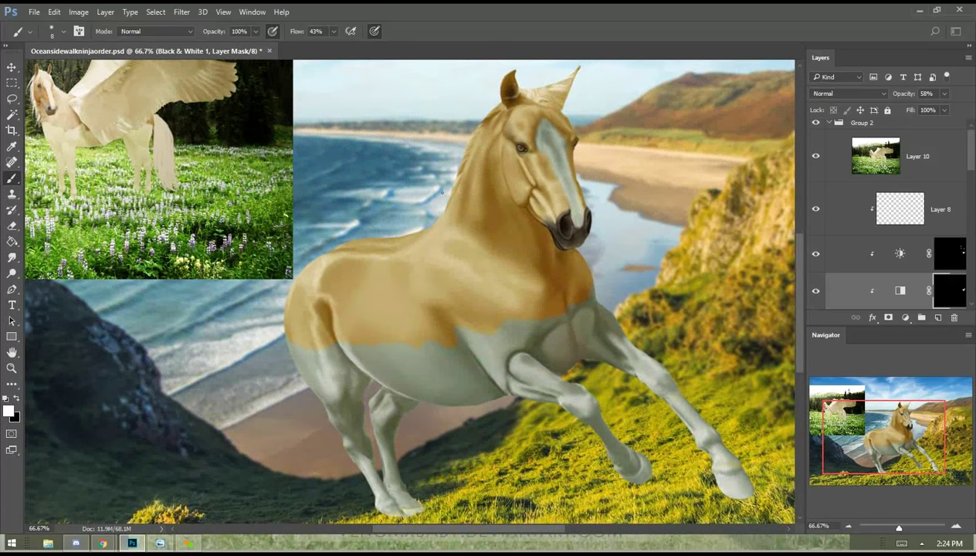
pyautogui.moveTo(545, 194); pyautogui.dragTo(493, 209)
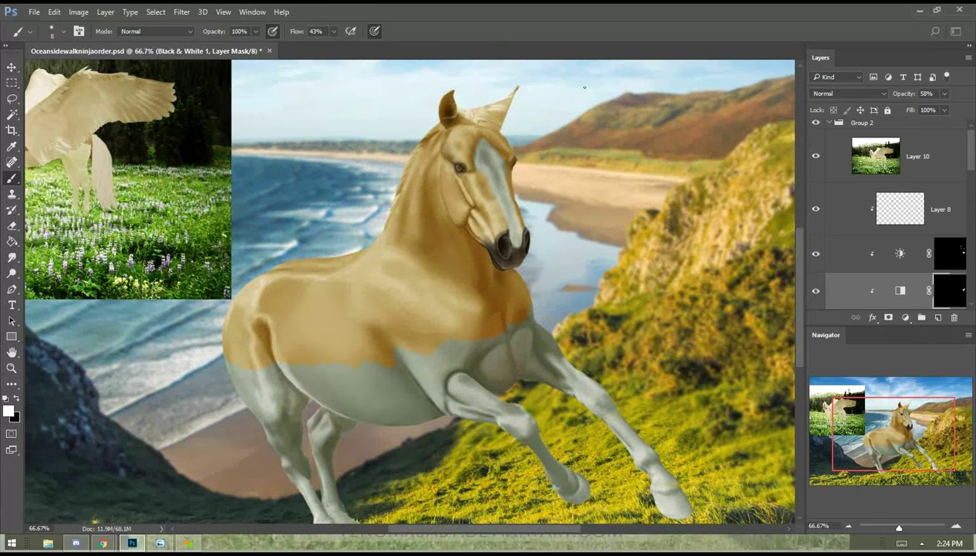
# Hide the beach background image and add a blank layer above Layer 8.
pyautogui.moveTo(971, 164); pyautogui.dragTo(968, 135)
pyautogui.click(816, 269)
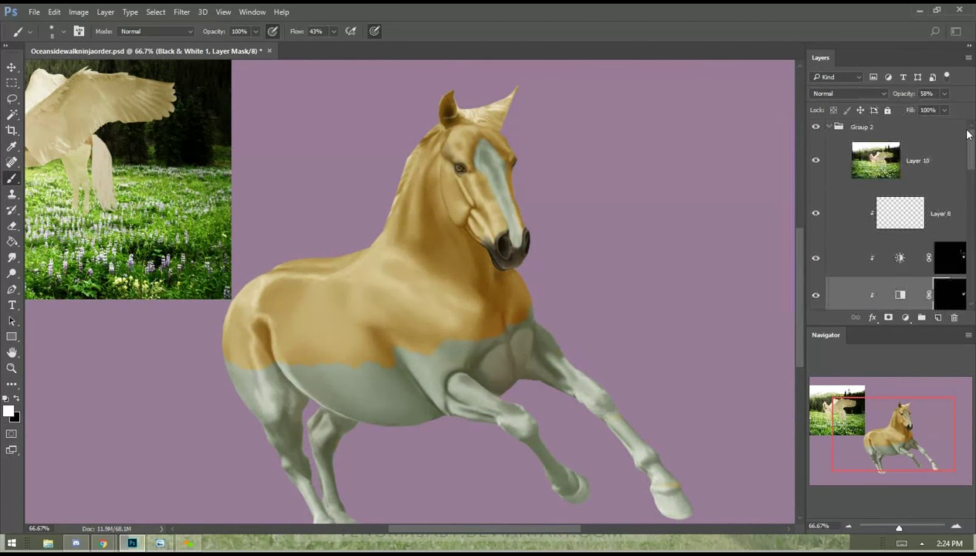
pyautogui.click(938, 214)
pyautogui.click(938, 317)
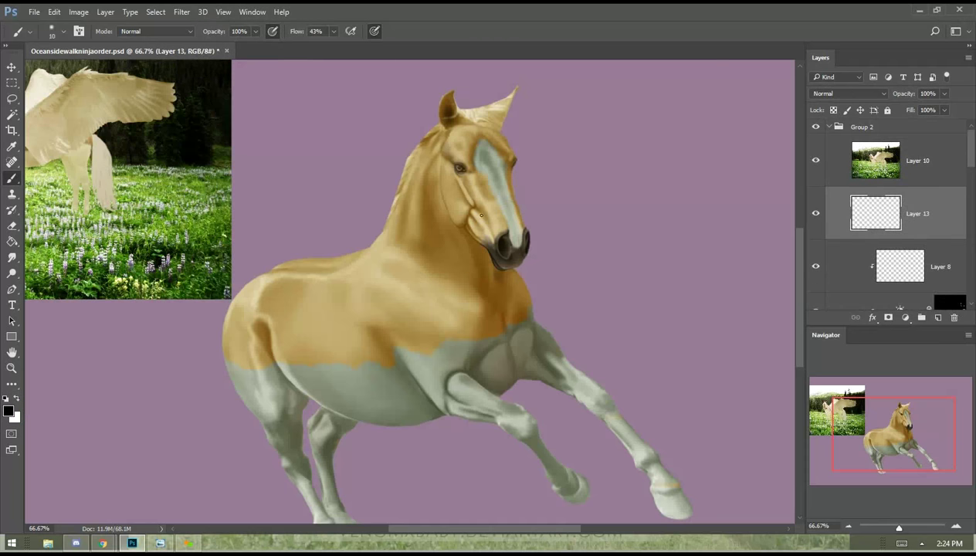
# Try out black lettering beside the horse's head and set a hard 18 px brush with 100% flow.
pyautogui.moveTo(574, 182)
pyautogui.mouseDown()
pyautogui.moveTo(571, 159)
pyautogui.moveTo(600, 162)
pyautogui.mouseUp()
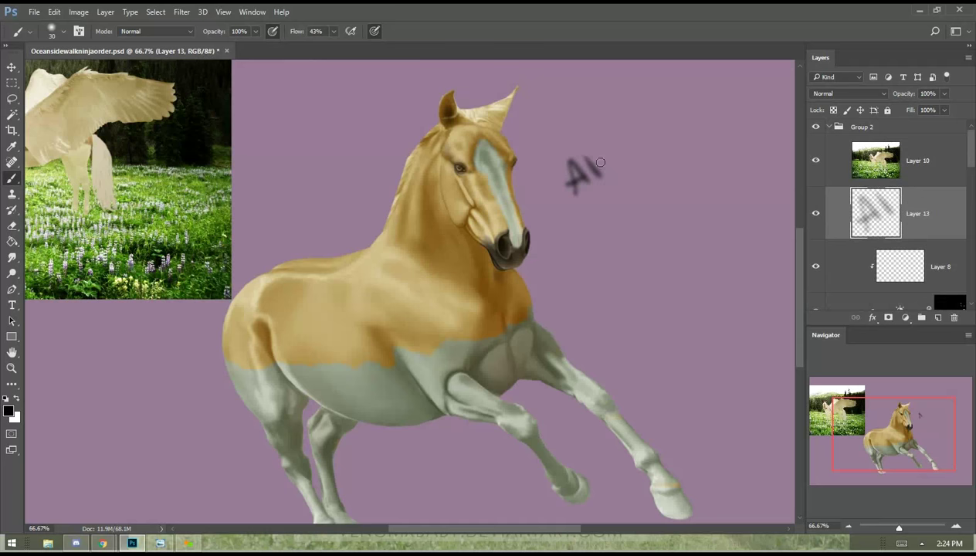
pyautogui.click(63, 32)
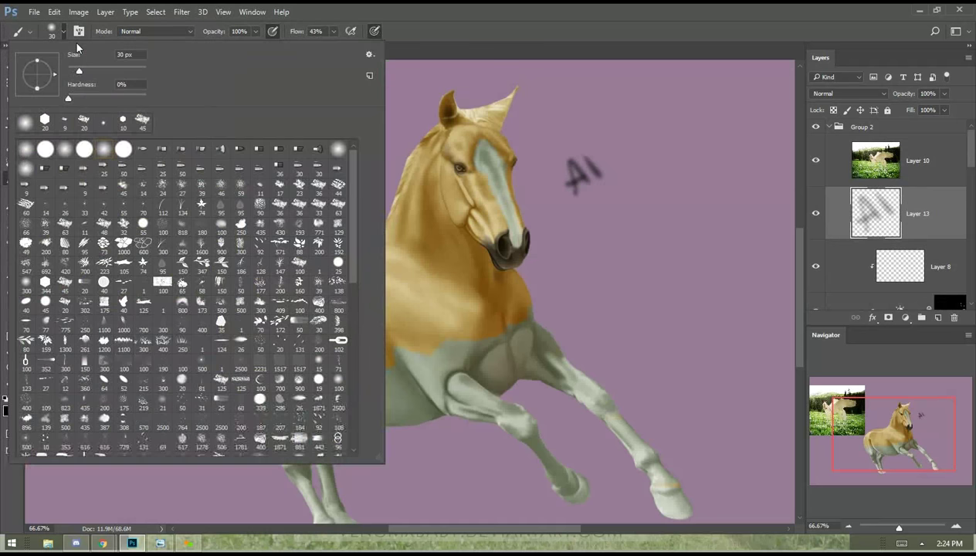
pyautogui.write('18')
pyautogui.press('Tab')
pyautogui.press('Return')
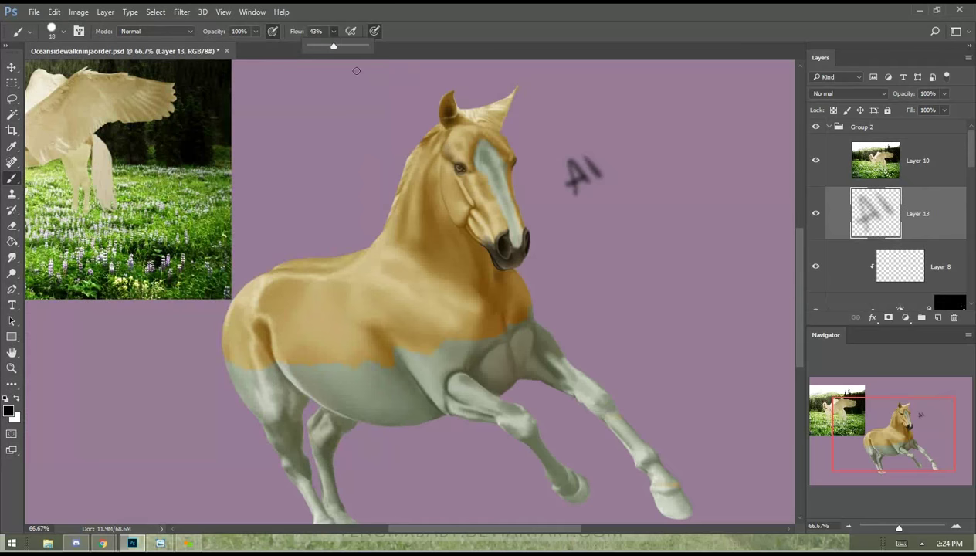
# Handwrite "Alright there you go! I hope this helps." in black beside the horse and delete the note's layer.
pyautogui.moveTo(565, 185)
pyautogui.mouseDown()
pyautogui.moveTo(570, 162)
pyautogui.moveTo(576, 192)
pyautogui.mouseUp()
pyautogui.moveTo(571, 161)
pyautogui.mouseDown()
pyautogui.moveTo(603, 179)
pyautogui.moveTo(636, 133)
pyautogui.moveTo(645, 145)
pyautogui.moveTo(668, 122)
pyautogui.mouseUp()
pyautogui.click(610, 143)
pyautogui.moveTo(584, 217)
pyautogui.mouseDown()
pyautogui.moveTo(599, 230)
pyautogui.moveTo(601, 217)
pyautogui.mouseUp()
pyautogui.moveTo(616, 194)
pyautogui.mouseDown()
pyautogui.moveTo(602, 222)
pyautogui.moveTo(632, 179)
pyautogui.moveTo(671, 175)
pyautogui.moveTo(705, 137)
pyautogui.mouseUp()
pyautogui.moveTo(623, 253); pyautogui.dragTo(623, 269)
pyautogui.moveTo(640, 242); pyautogui.dragTo(636, 229)
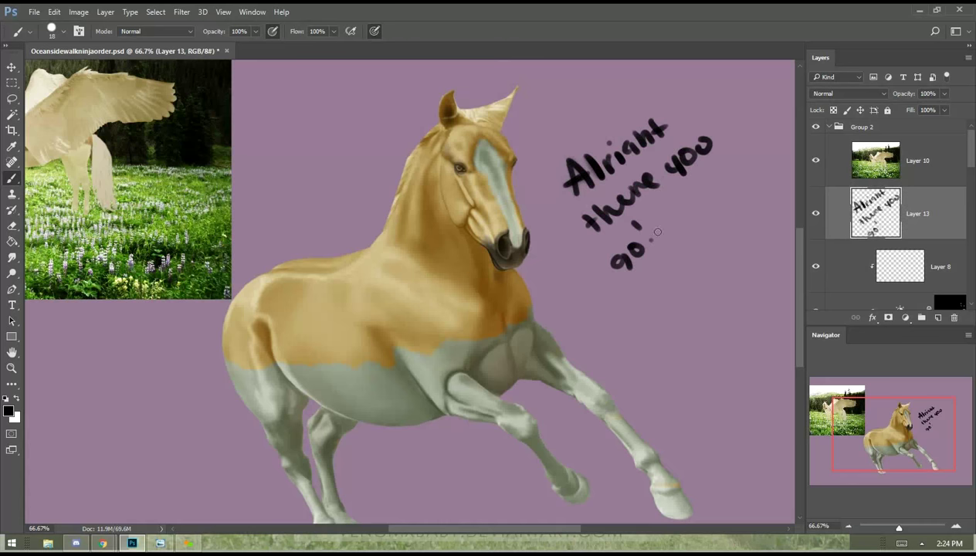
pyautogui.moveTo(664, 198)
pyautogui.mouseDown()
pyautogui.moveTo(677, 220)
pyautogui.moveTo(690, 186)
pyautogui.moveTo(712, 192)
pyautogui.moveTo(746, 158)
pyautogui.mouseUp()
pyautogui.moveTo(656, 279)
pyautogui.mouseDown()
pyautogui.moveTo(649, 298)
pyautogui.moveTo(662, 280)
pyautogui.mouseUp()
pyautogui.moveTo(672, 267)
pyautogui.mouseDown()
pyautogui.moveTo(664, 289)
pyautogui.moveTo(680, 264)
pyautogui.mouseUp()
pyautogui.moveTo(683, 273); pyautogui.dragTo(683, 272)
pyautogui.moveTo(725, 218)
pyautogui.mouseDown()
pyautogui.moveTo(719, 249)
pyautogui.moveTo(743, 202)
pyautogui.moveTo(760, 193)
pyautogui.moveTo(761, 204)
pyautogui.mouseUp()
pyautogui.click(777, 198)
pyautogui.moveTo(678, 303); pyautogui.dragTo(597, 259)
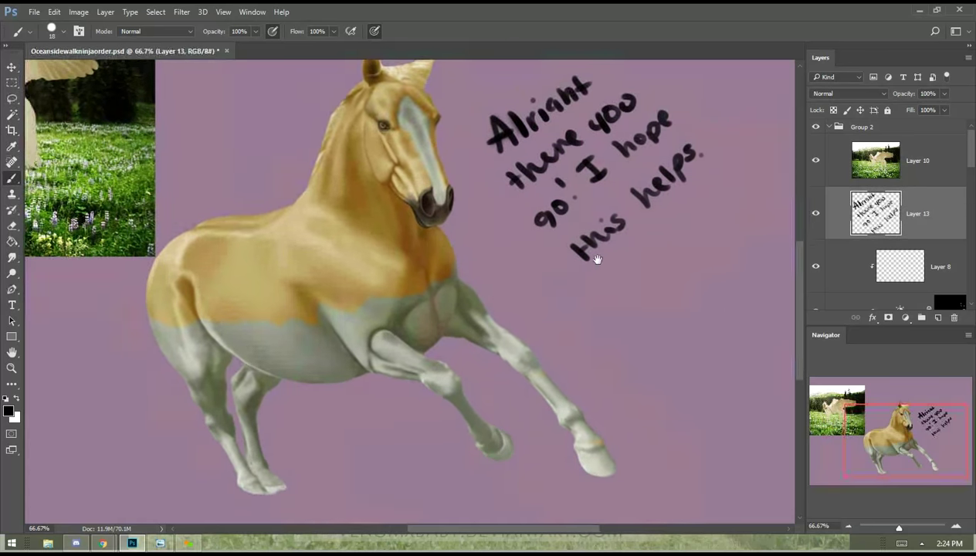
pyautogui.press('Delete')
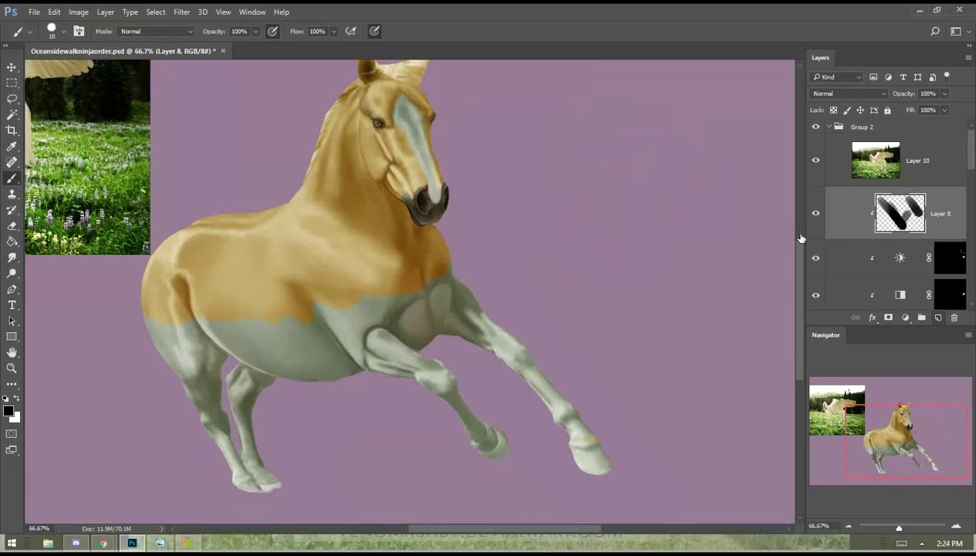
# Add two blank layers and handwrite "Like I said its just messing with paint colors, filters," with an arrow aimed at the layer settings.
pyautogui.click(939, 318)
pyautogui.click(939, 317)
pyautogui.moveTo(526, 163)
pyautogui.mouseDown()
pyautogui.moveTo(553, 163)
pyautogui.moveTo(600, 116)
pyautogui.moveTo(610, 131)
pyautogui.mouseUp()
pyautogui.moveTo(553, 199)
pyautogui.mouseDown()
pyautogui.moveTo(541, 218)
pyautogui.moveTo(577, 197)
pyautogui.mouseUp()
pyautogui.moveTo(589, 176); pyautogui.dragTo(595, 196)
pyautogui.moveTo(623, 157)
pyautogui.mouseDown()
pyautogui.moveTo(631, 164)
pyautogui.moveTo(638, 149)
pyautogui.mouseUp()
pyautogui.moveTo(648, 145); pyautogui.dragTo(643, 159)
pyautogui.moveTo(673, 133); pyautogui.dragTo(687, 116)
pyautogui.moveTo(693, 109); pyautogui.dragTo(692, 126)
pyautogui.moveTo(686, 116); pyautogui.dragTo(700, 113)
pyautogui.moveTo(549, 247)
pyautogui.mouseDown()
pyautogui.moveTo(649, 181)
pyautogui.moveTo(666, 180)
pyautogui.moveTo(683, 147)
pyautogui.mouseUp()
pyautogui.moveTo(692, 144); pyautogui.dragTo(705, 159)
pyautogui.moveTo(569, 292)
pyautogui.mouseDown()
pyautogui.moveTo(590, 260)
pyautogui.moveTo(633, 245)
pyautogui.moveTo(671, 200)
pyautogui.moveTo(698, 198)
pyautogui.moveTo(709, 163)
pyautogui.moveTo(715, 171)
pyautogui.moveTo(760, 140)
pyautogui.moveTo(789, 91)
pyautogui.mouseUp()
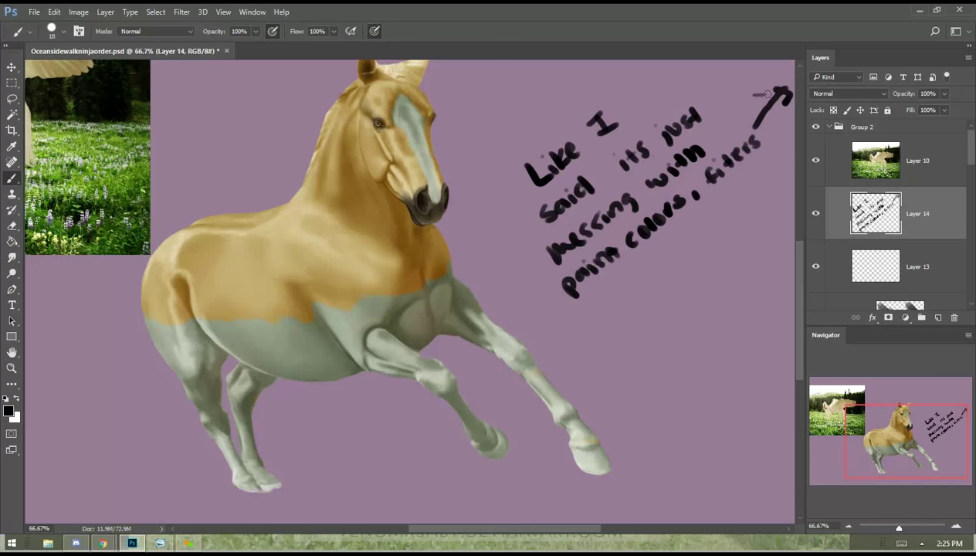
pyautogui.moveTo(746, 94); pyautogui.dragTo(772, 90)
pyautogui.moveTo(769, 138); pyautogui.dragTo(763, 149)
# Extend the note with "and other layer filters (brightness/contrast)", erasing one misspelled word, and delete the note's layer.
pyautogui.moveTo(594, 297)
pyautogui.mouseDown()
pyautogui.moveTo(659, 262)
pyautogui.moveTo(658, 248)
pyautogui.moveTo(713, 225)
pyautogui.moveTo(743, 185)
pyautogui.mouseUp()
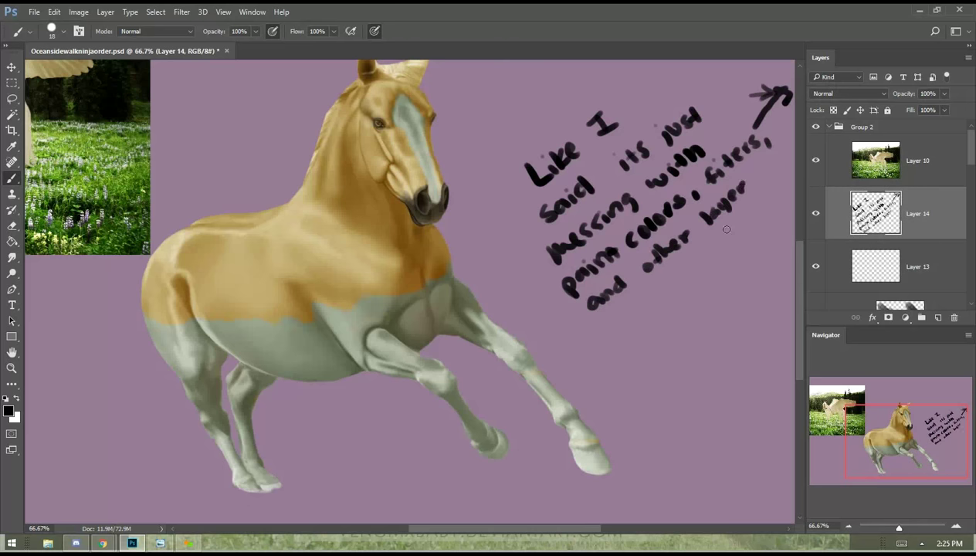
pyautogui.moveTo(621, 323)
pyautogui.mouseDown()
pyautogui.moveTo(646, 309)
pyautogui.moveTo(677, 280)
pyautogui.mouseUp()
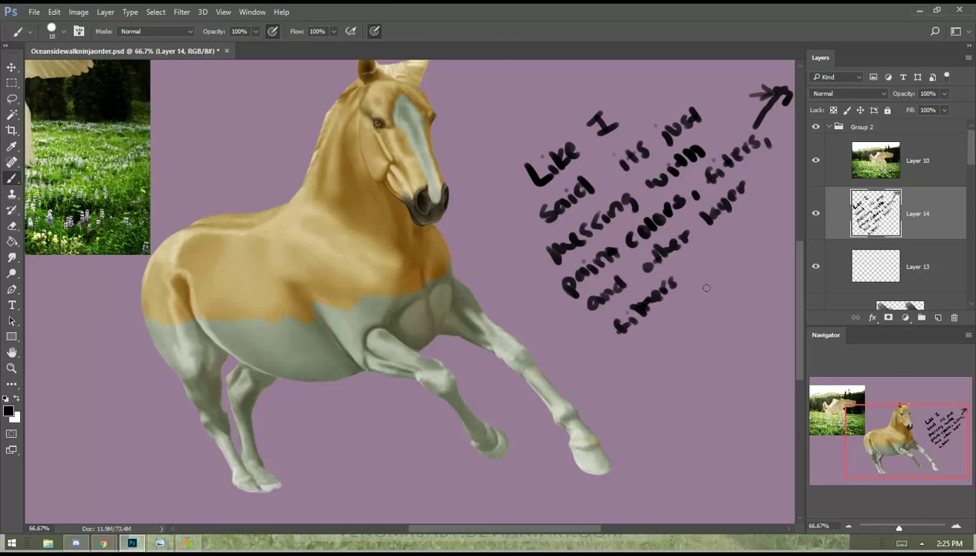
pyautogui.moveTo(657, 318)
pyautogui.mouseDown()
pyautogui.moveTo(647, 336)
pyautogui.moveTo(684, 308)
pyautogui.mouseUp()
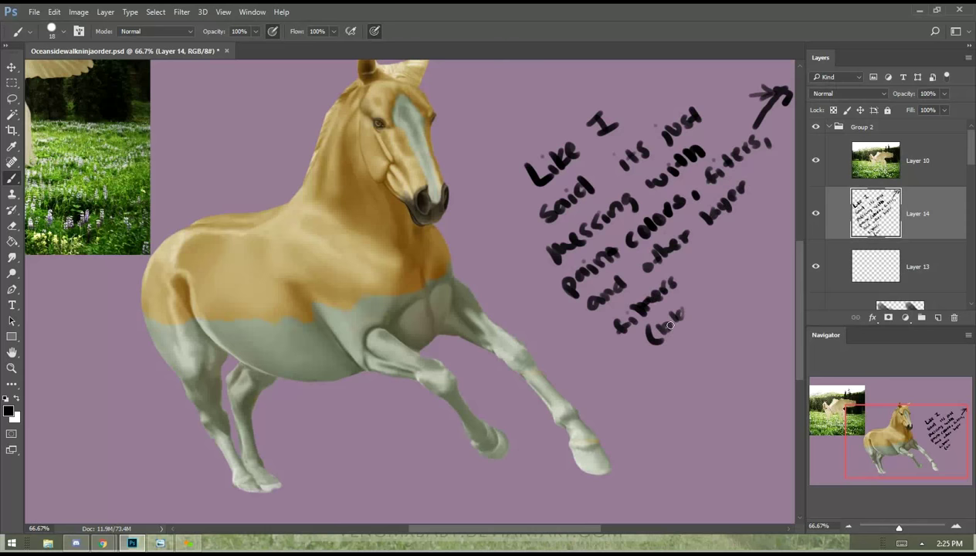
pyautogui.press('e')
pyautogui.moveTo(675, 309); pyautogui.dragTo(654, 324)
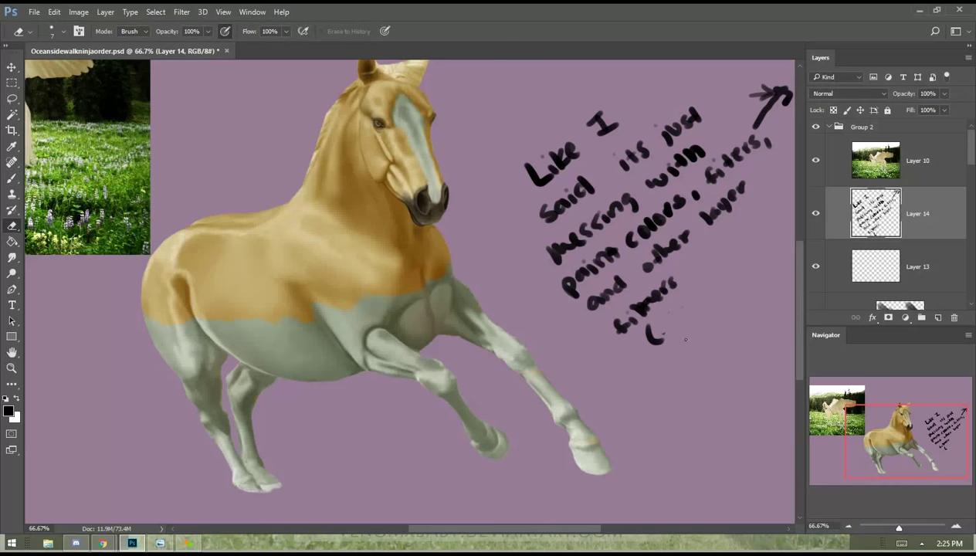
pyautogui.press('b')
pyautogui.moveTo(658, 319)
pyautogui.mouseDown()
pyautogui.moveTo(657, 329)
pyautogui.moveTo(719, 261)
pyautogui.moveTo(745, 258)
pyautogui.moveTo(732, 270)
pyautogui.mouseUp()
pyautogui.moveTo(721, 295)
pyautogui.mouseDown()
pyautogui.moveTo(713, 305)
pyautogui.moveTo(751, 270)
pyautogui.moveTo(764, 238)
pyautogui.moveTo(784, 267)
pyautogui.mouseUp()
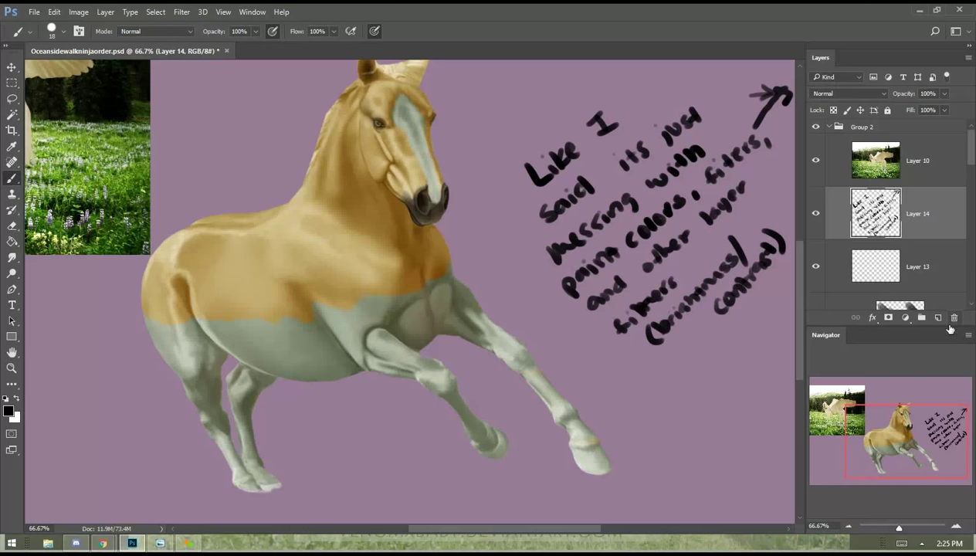
pyautogui.click(954, 318)
# Add a blank layer and handwrite "Thanks!" with a small heart beneath it beside the horse.
pyautogui.click(939, 318)
pyautogui.moveTo(547, 209); pyautogui.dragTo(565, 227)
pyautogui.moveTo(532, 218)
pyautogui.mouseDown()
pyautogui.moveTo(590, 203)
pyautogui.moveTo(620, 186)
pyautogui.moveTo(627, 163)
pyautogui.moveTo(651, 162)
pyautogui.moveTo(640, 171)
pyautogui.mouseUp()
pyautogui.moveTo(648, 129); pyautogui.dragTo(659, 147)
pyautogui.click(671, 164)
pyautogui.moveTo(616, 240)
pyautogui.mouseDown()
pyautogui.moveTo(628, 226)
pyautogui.moveTo(630, 254)
pyautogui.mouseUp()
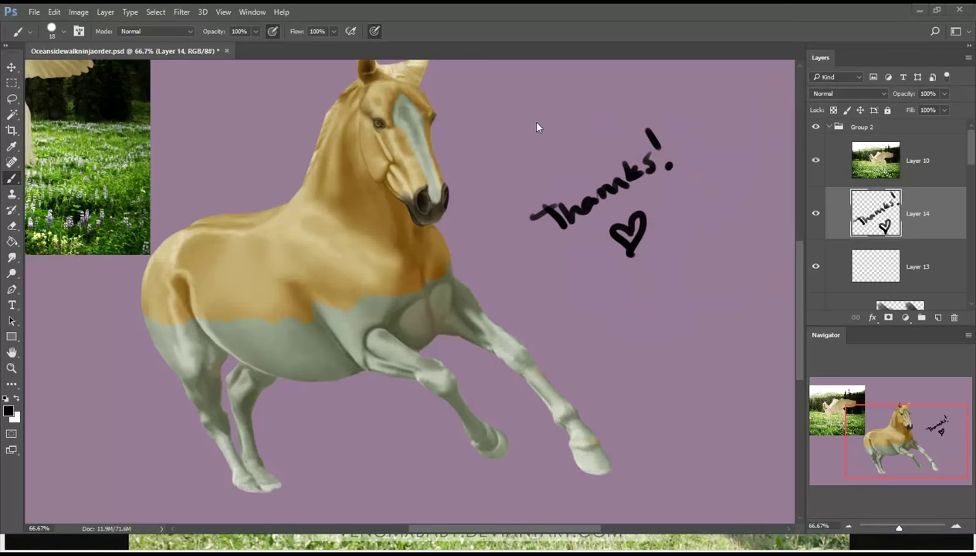